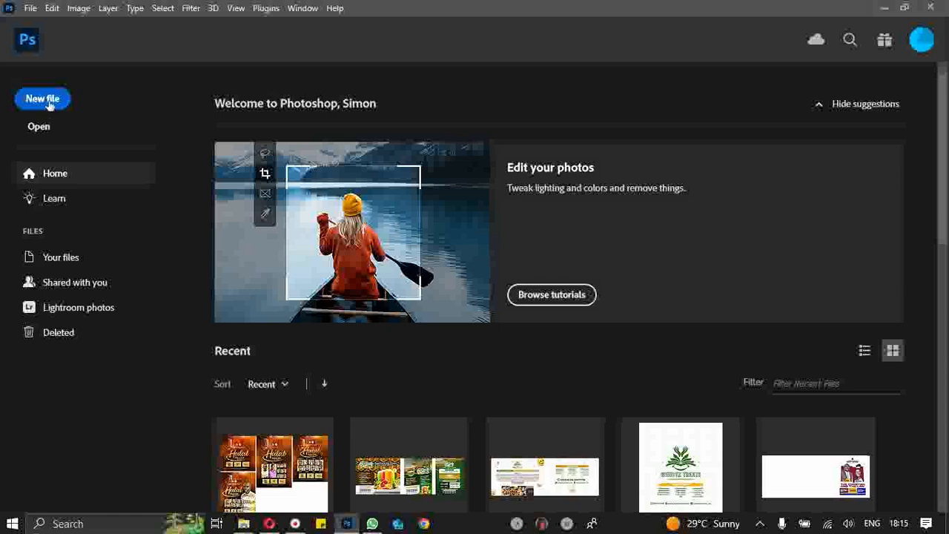
- Create a document from the Web Most Common preset at 1366 x 768 pixels and 72 ppi with artboards enabled
left_click(50, 106)
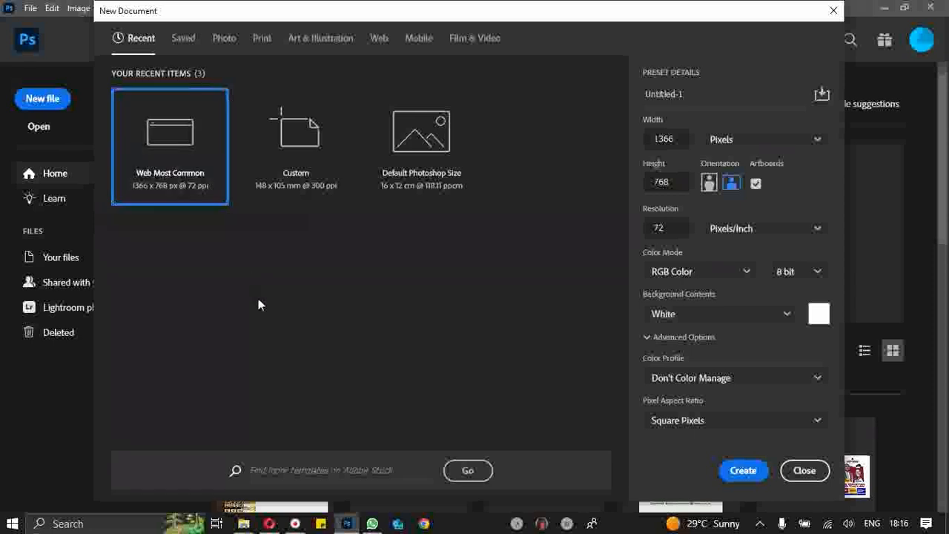
left_click(341, 44)
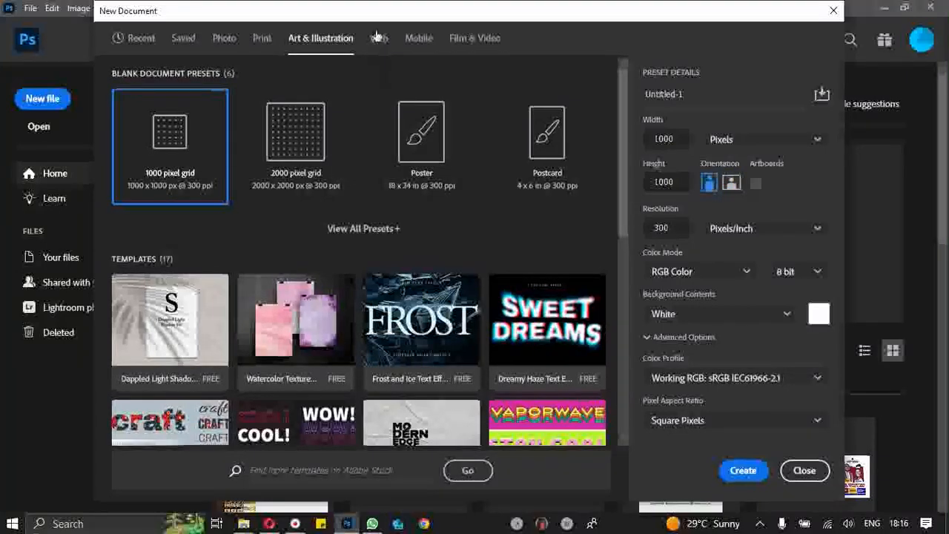
left_click(378, 38)
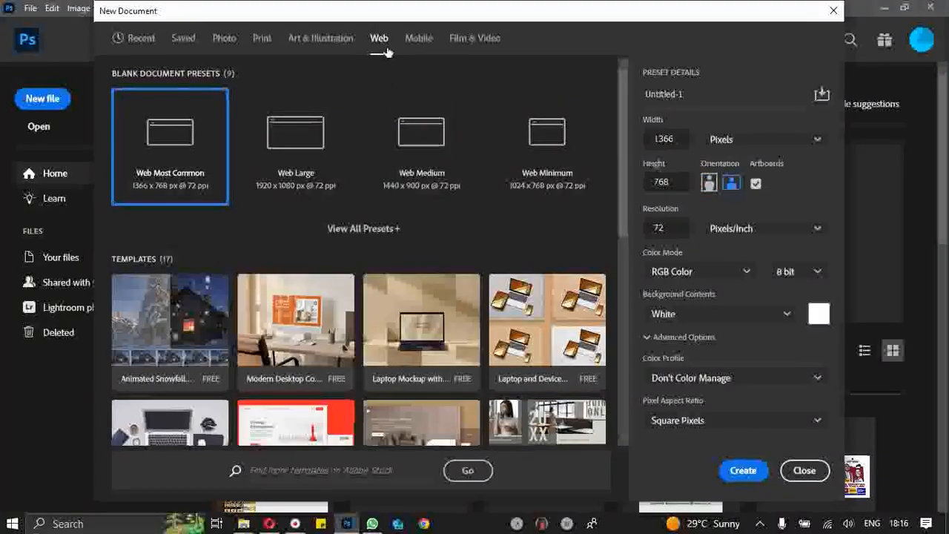
left_click(659, 185)
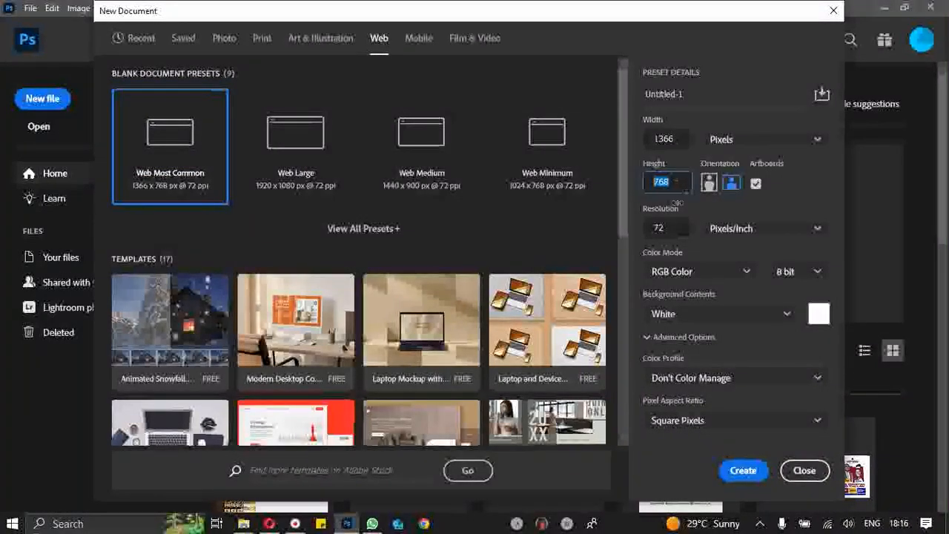
left_click(743, 470)
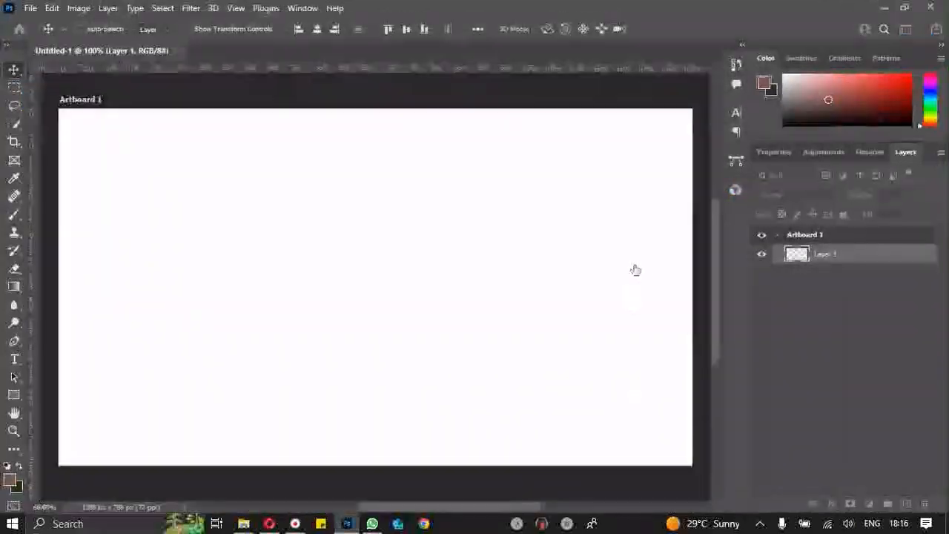
- Create a second 1366 x 768 pixel document from the recent Web Most Common preset
left_click(30, 8)
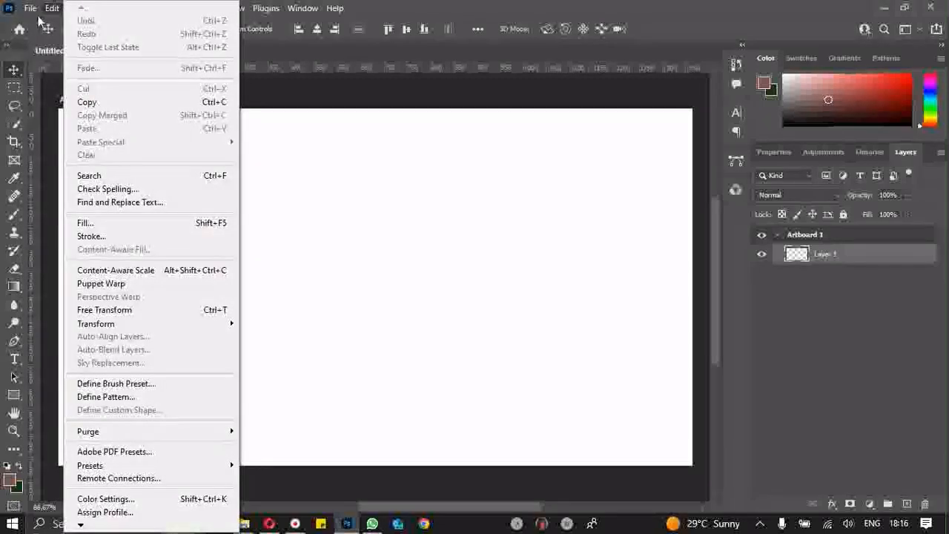
left_click(41, 22)
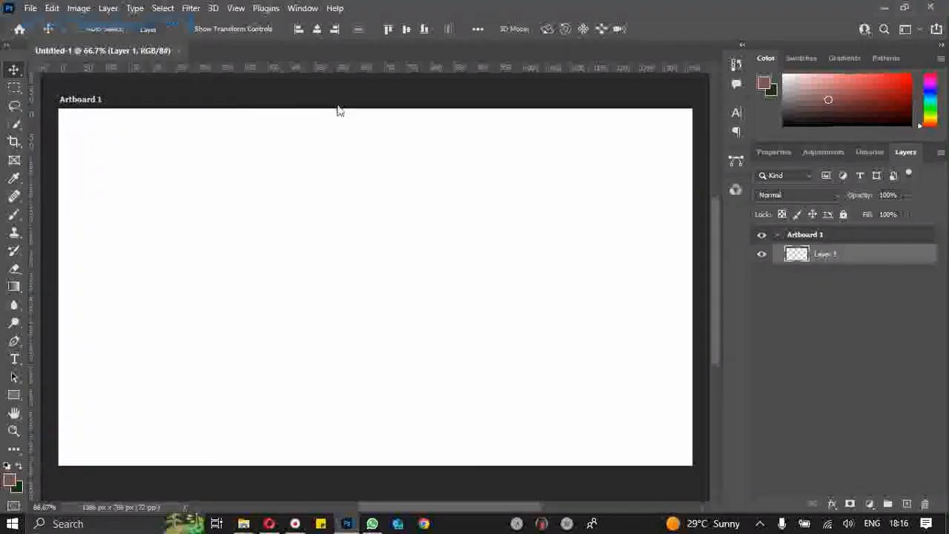
left_click(757, 185)
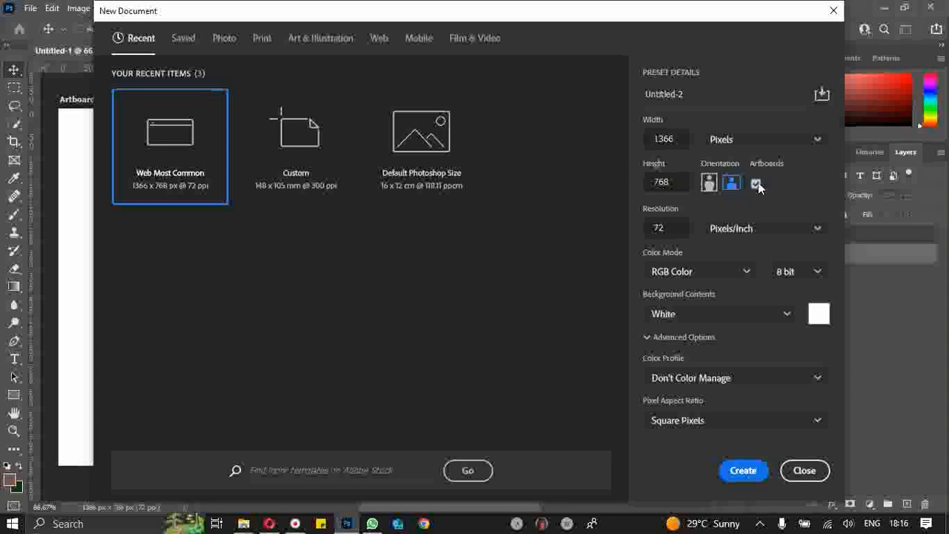
left_click(743, 470)
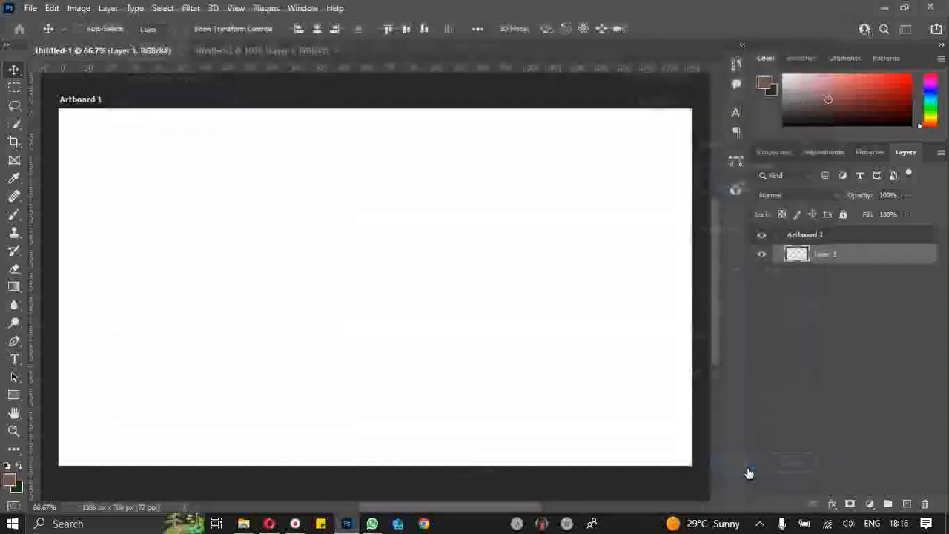
- Close both open untitled documents
left_click(340, 50)
scroll(81, 107, "down", 4)
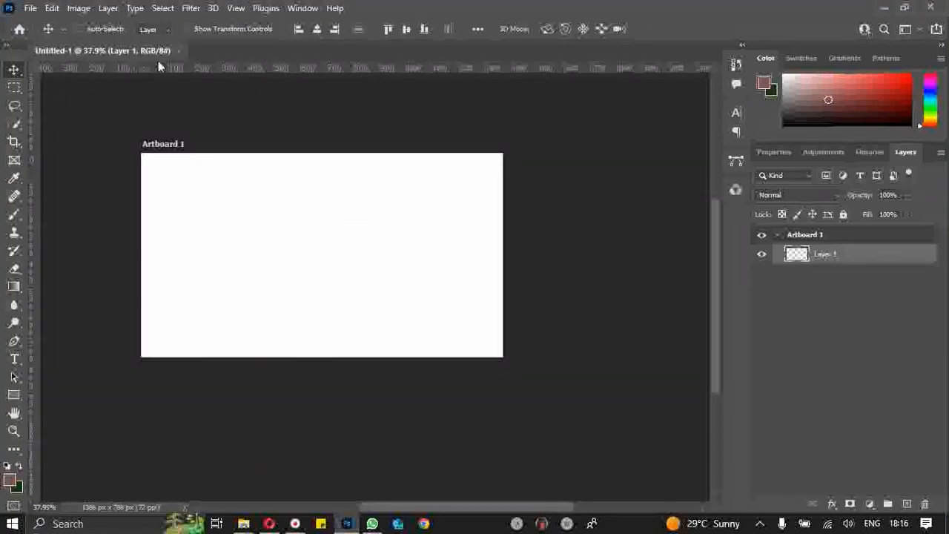
left_click(180, 52)
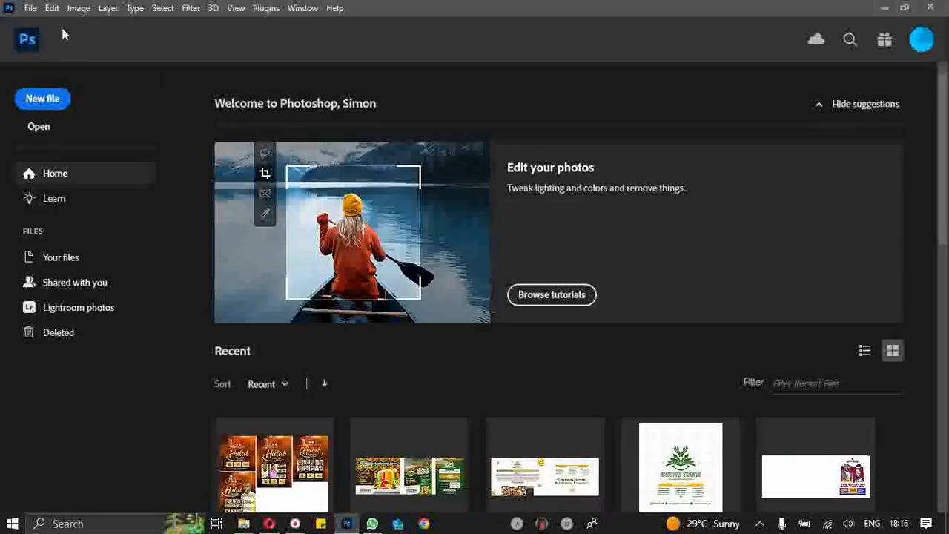
- Create a 1366 x 768 pixel document from the recent Web Most Common preset with the artboards option turned off
left_click(31, 9)
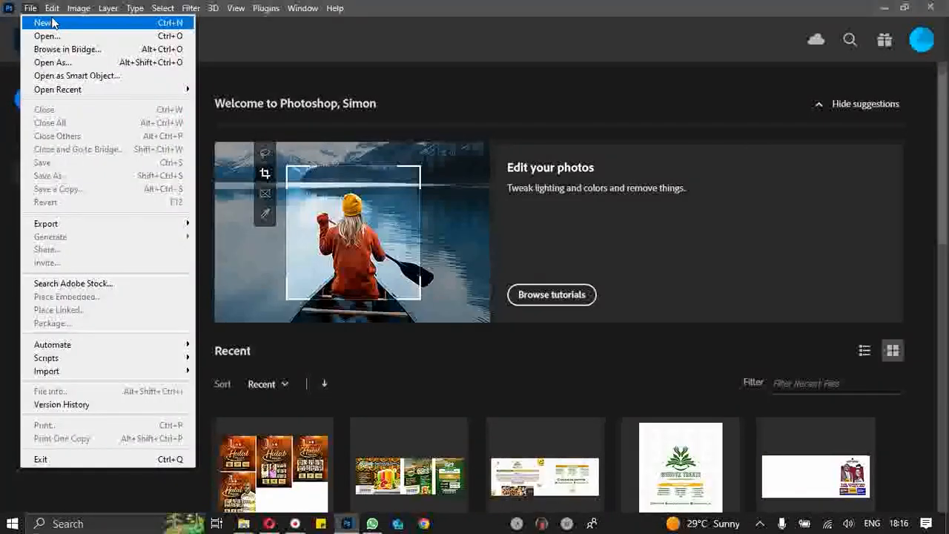
left_click(33, 21)
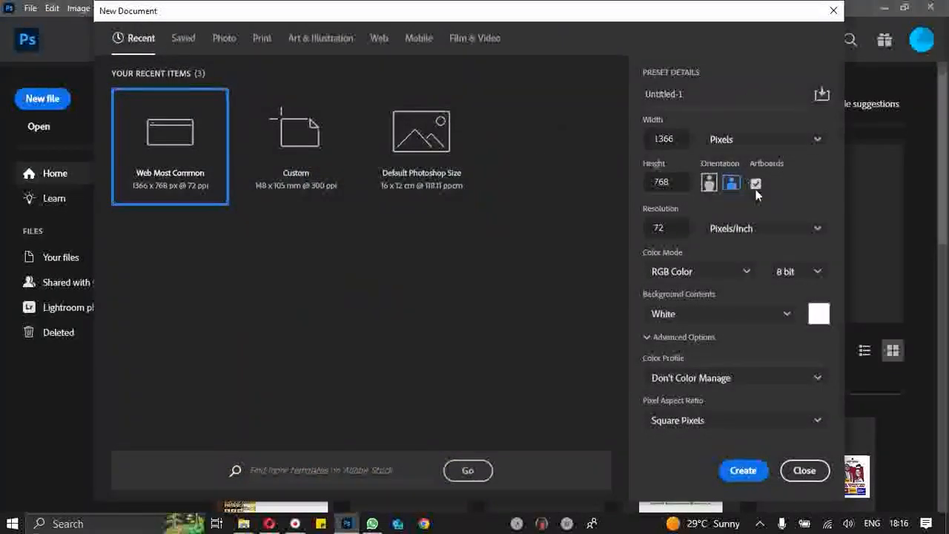
left_click(755, 186)
left_click(736, 476)
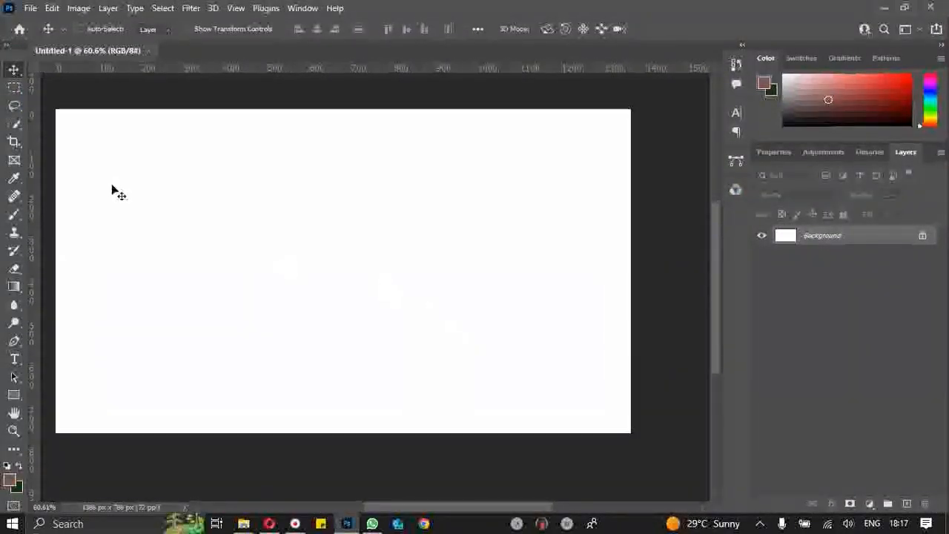
- Draw a 1366 x 768 pixel artboard over the whole canvas with the Artboard Tool
right_click(17, 70)
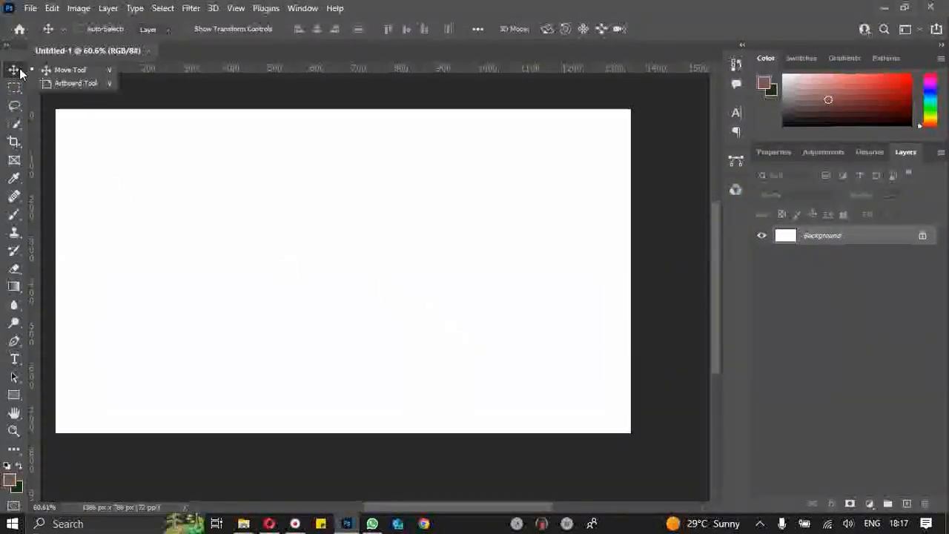
left_click(74, 83)
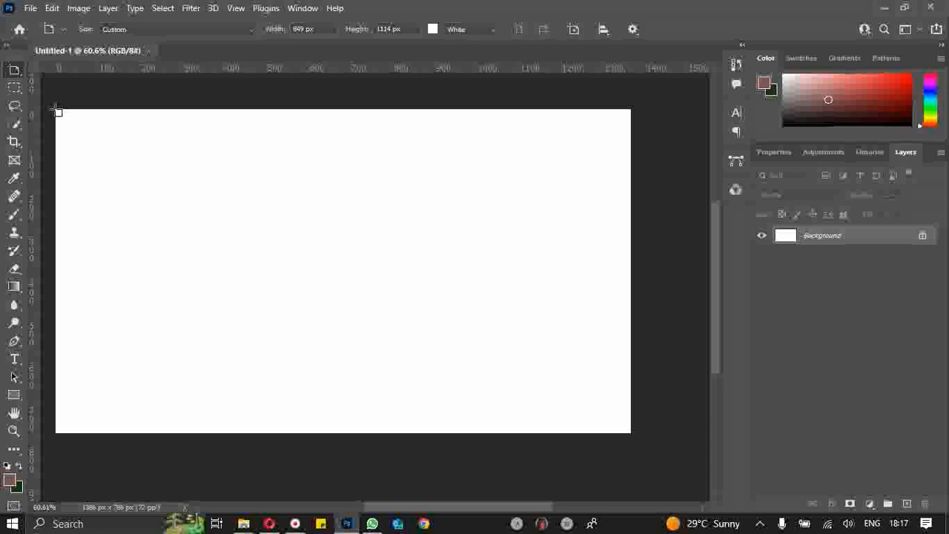
left_click_drag(58, 112, 634, 436)
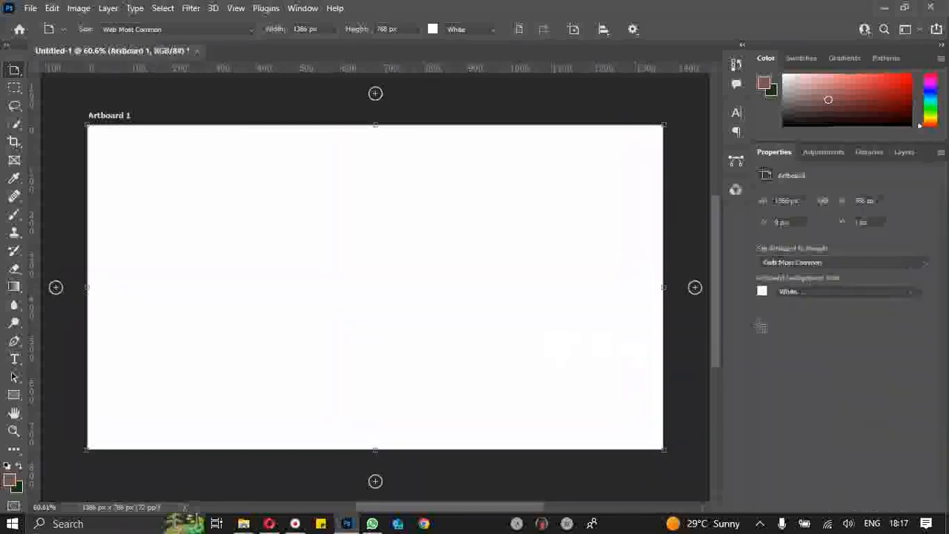
- Collapse Artboard 1 in the layer list and toggle its visibility off and back on
left_click(909, 153)
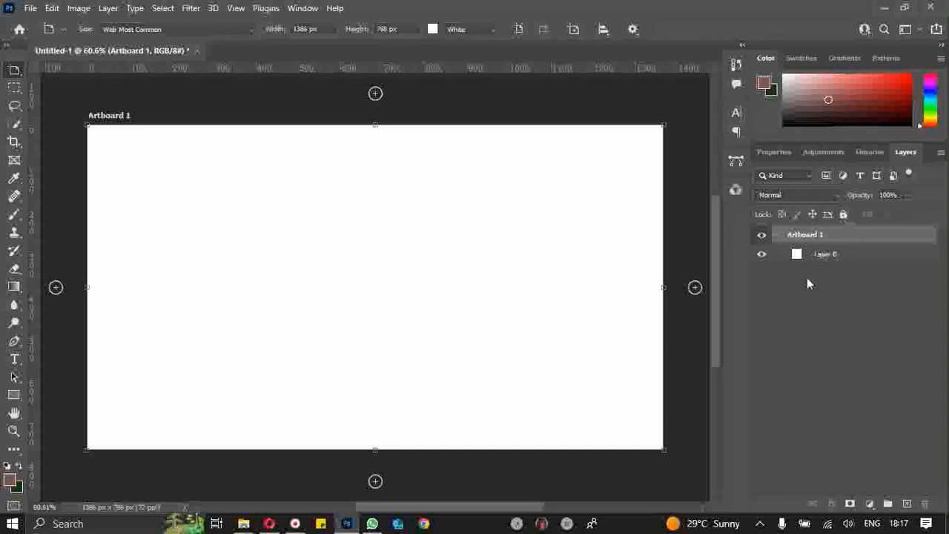
left_click(776, 236)
left_click(761, 236)
left_click(761, 236)
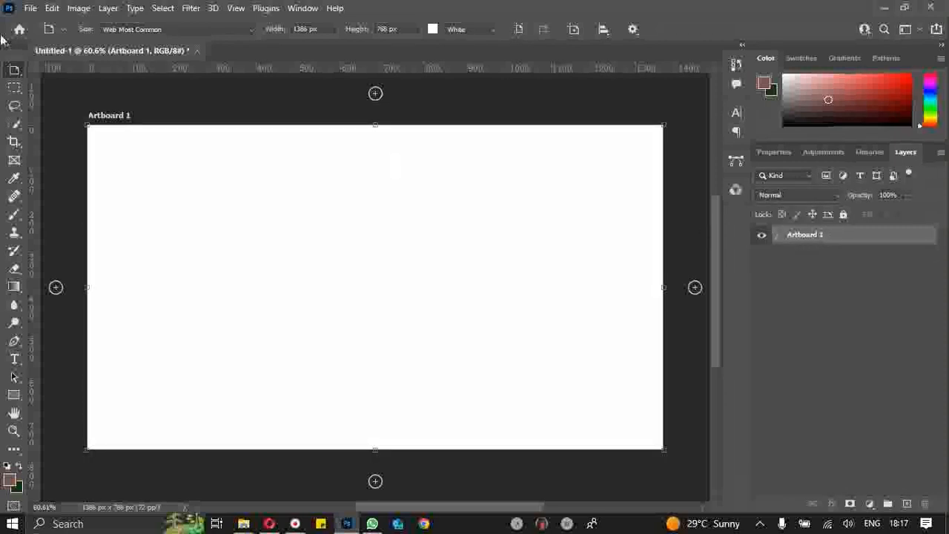
- Duplicate Artboard 1 with the Move Tool and place the copy directly below the original
right_click(14, 72)
left_click(84, 71)
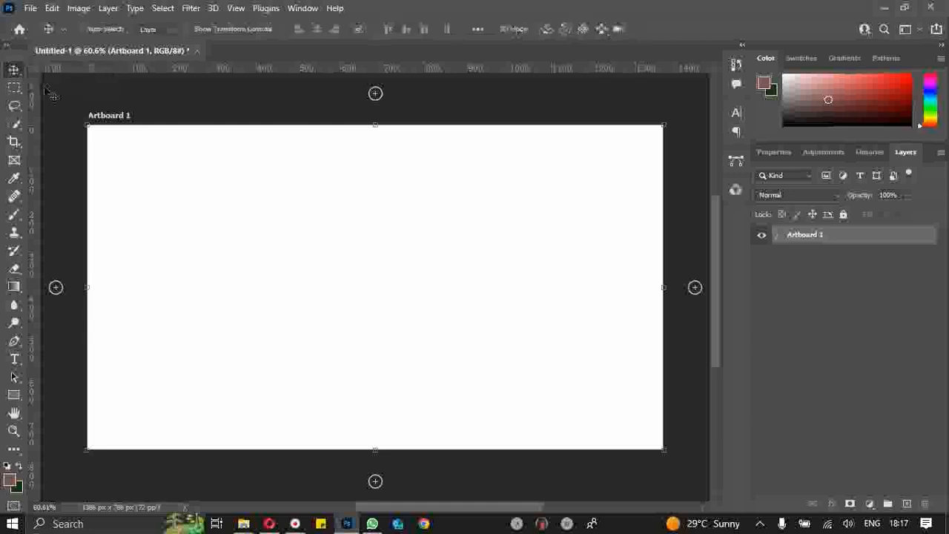
scroll(34, 127, "down", 3)
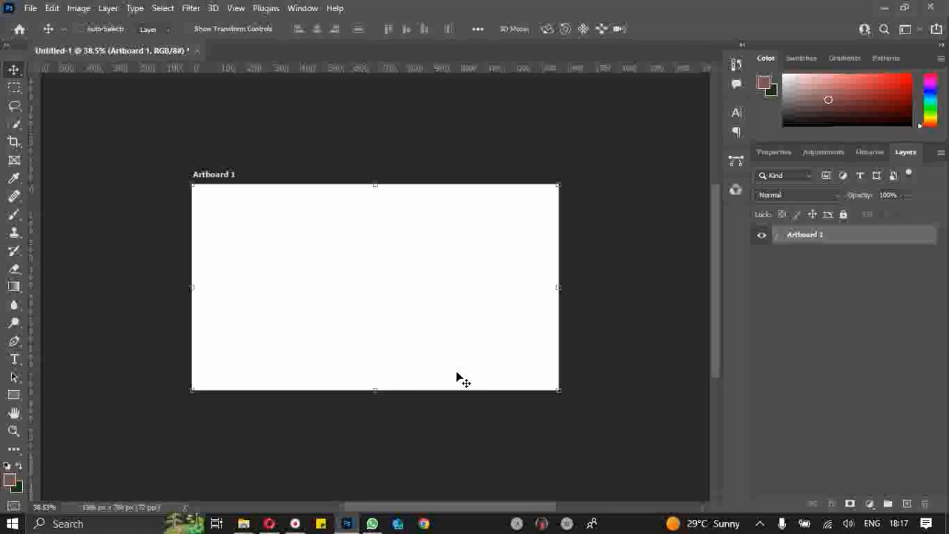
scroll(460, 380, "up", 2)
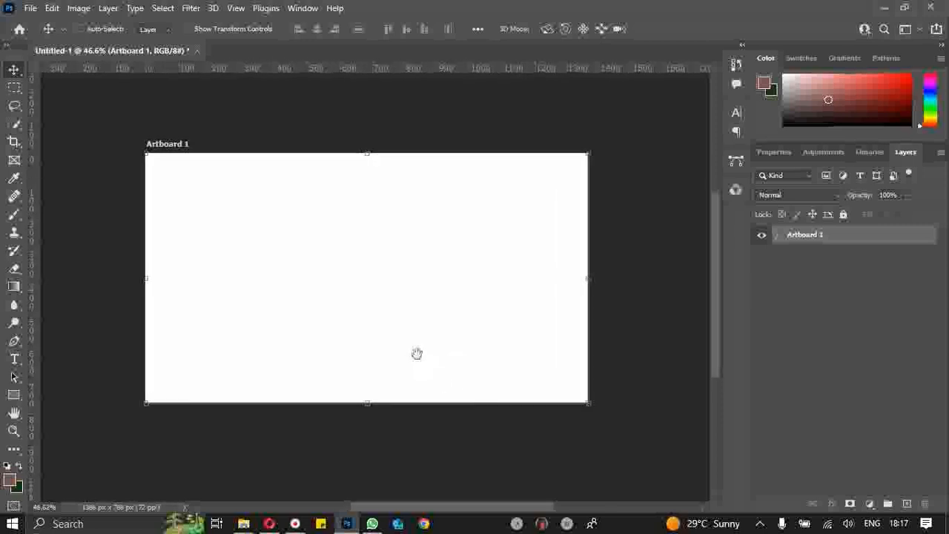
left_click_drag(417, 351, 401, 292)
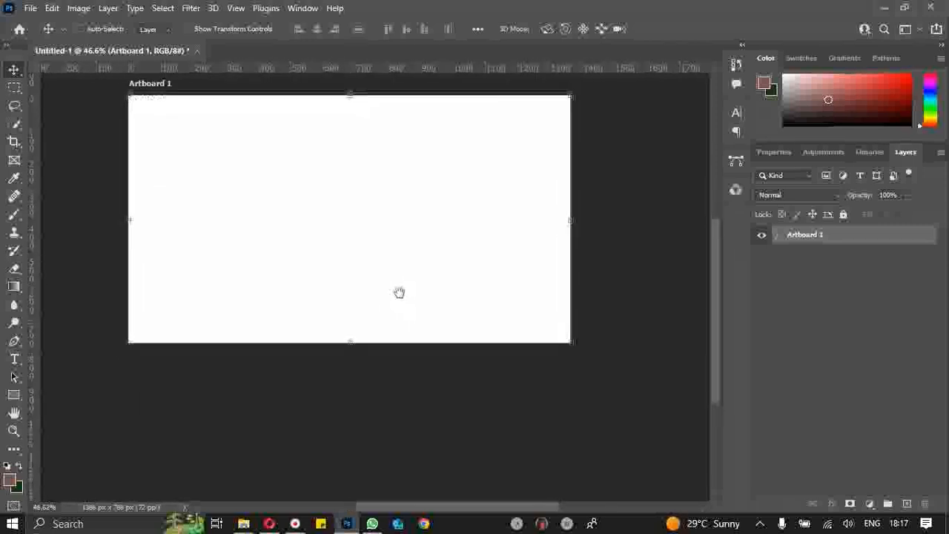
left_click(14, 72)
left_click(53, 71)
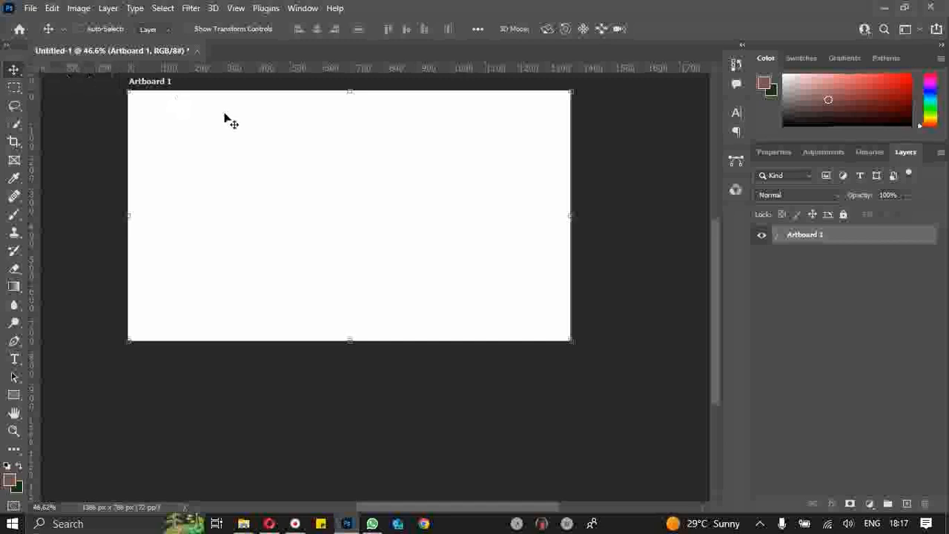
left_click_drag(227, 142, 244, 393)
- Duplicate both artboards together beside the originals to form a two-by-two grid, and clear the layer selection
scroll(144, 121, "down", 3)
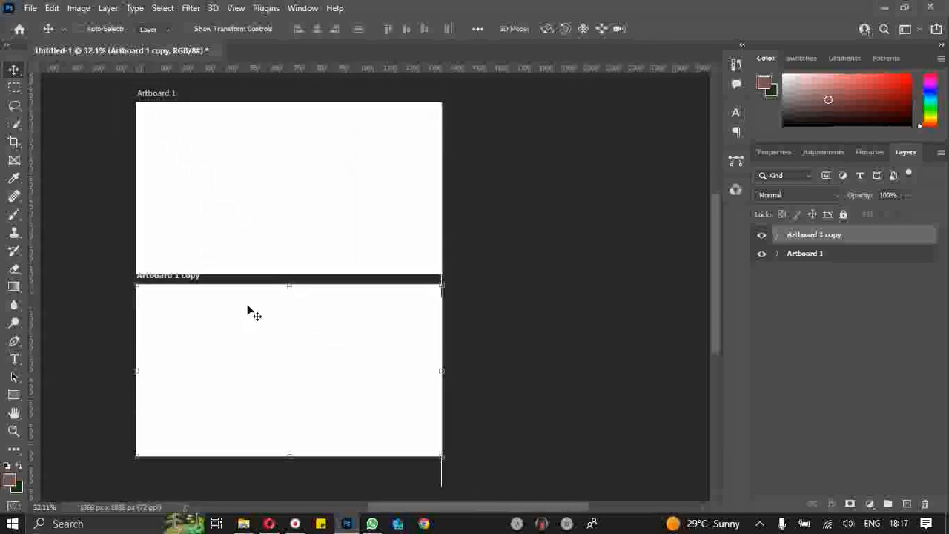
scroll(135, 305, "down", 2)
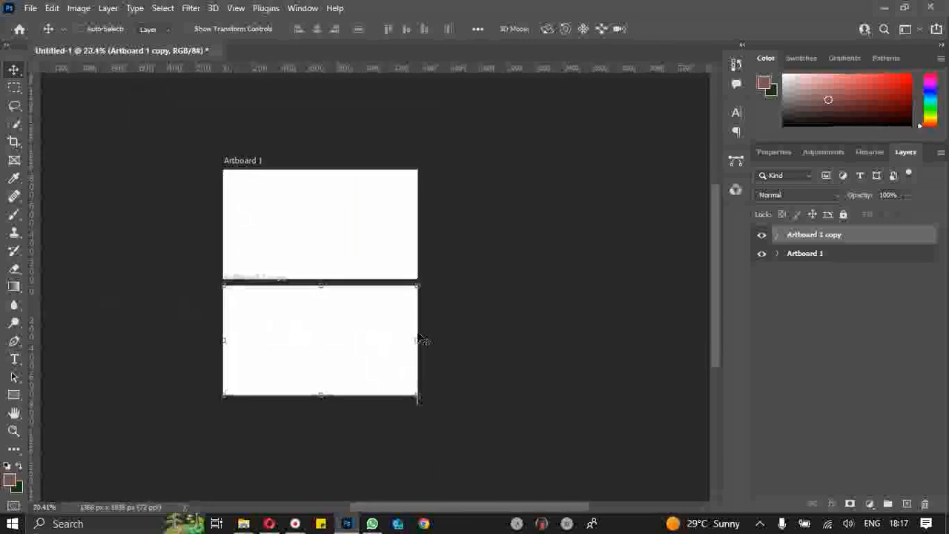
left_click(809, 256, "shift")
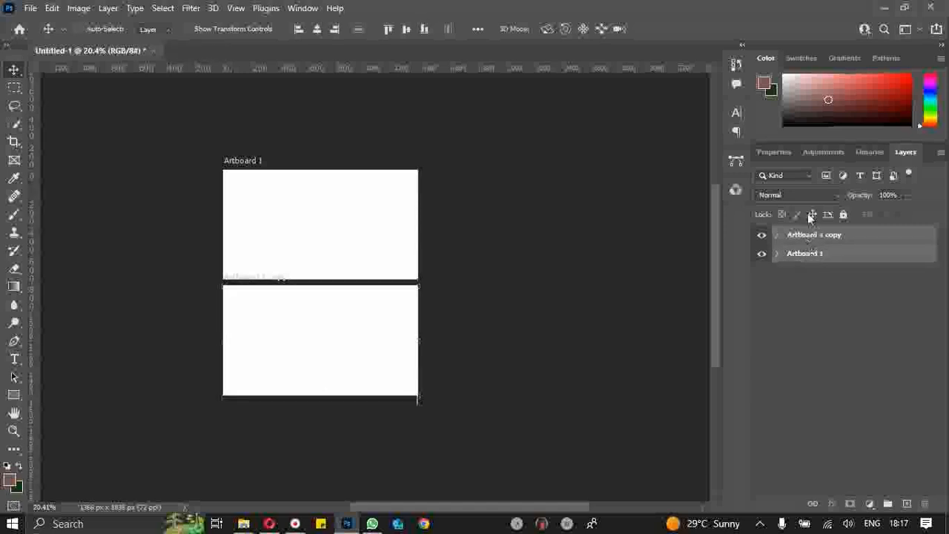
scroll(322, 245, "up", 1)
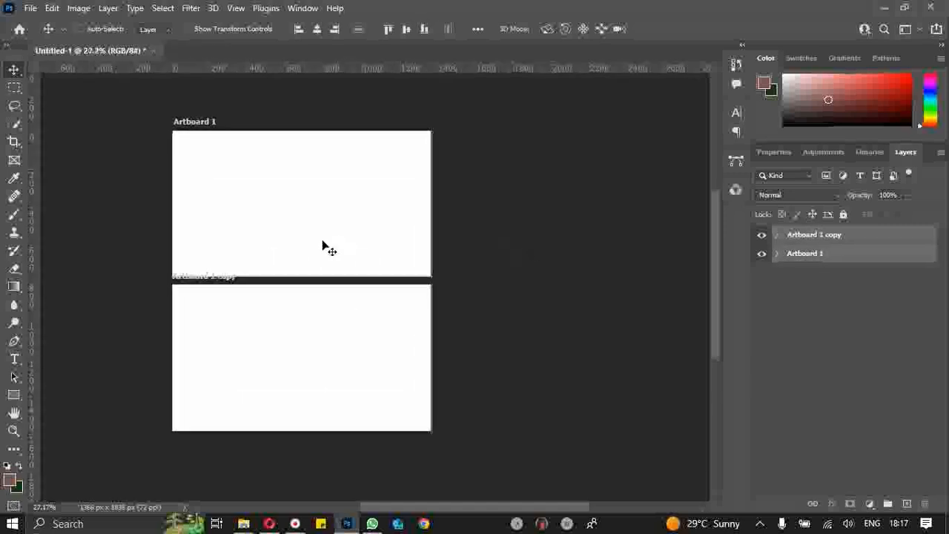
left_click_drag(322, 245, 225, 238)
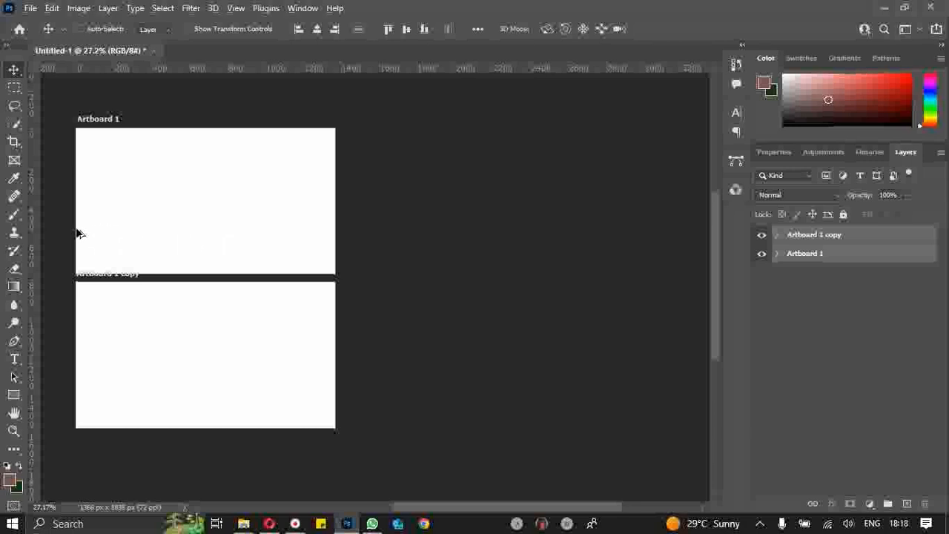
left_click_drag(94, 222, 360, 225)
scroll(289, 285, "down", 1)
scroll(280, 298, "down", 2)
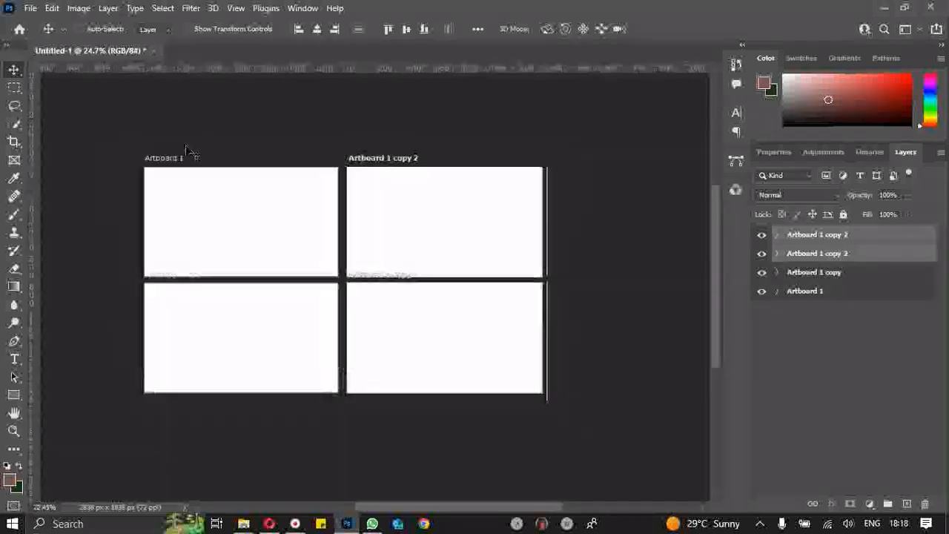
scroll(271, 333, "up", 2)
left_click(773, 319)
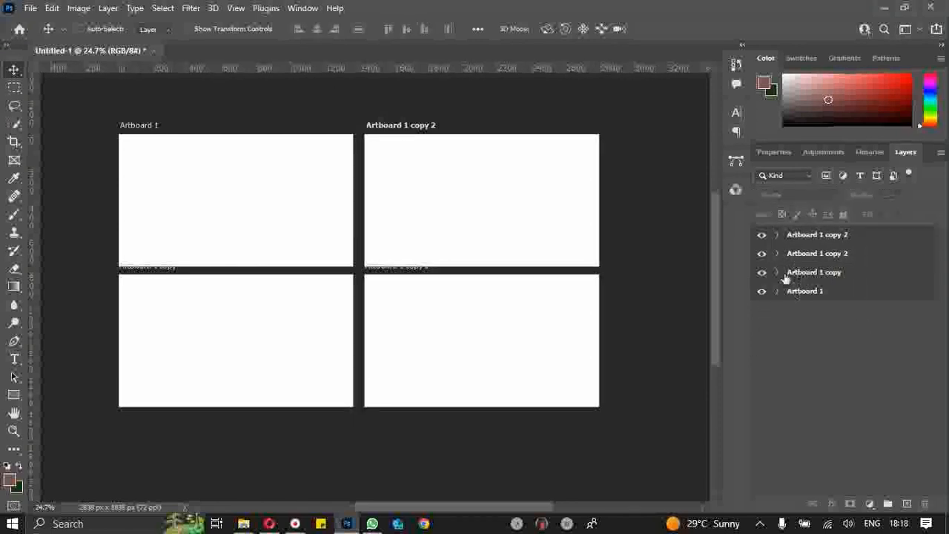
scroll(239, 254, "down", 1)
scroll(341, 176, "up", 3)
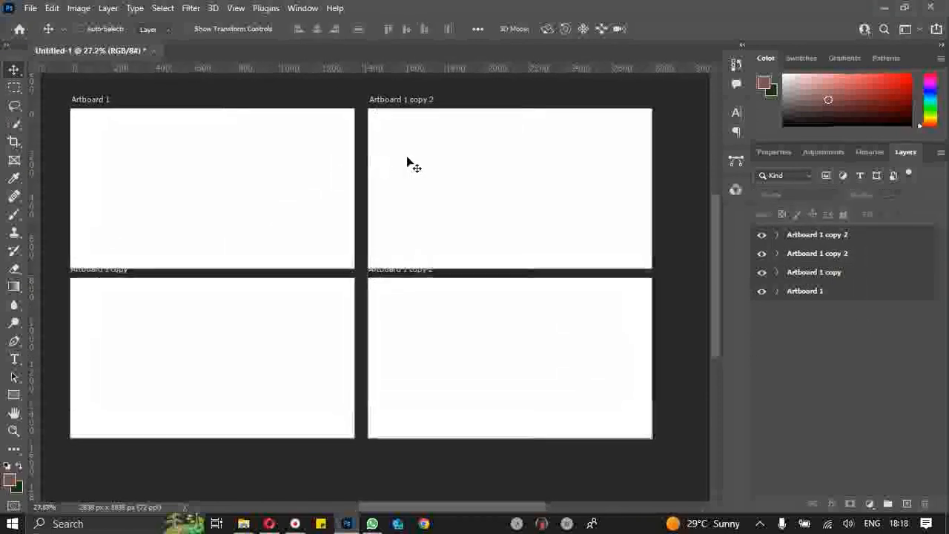
- Expand Artboard 1 in the layer list and select its Layer 0
double_click(814, 291)
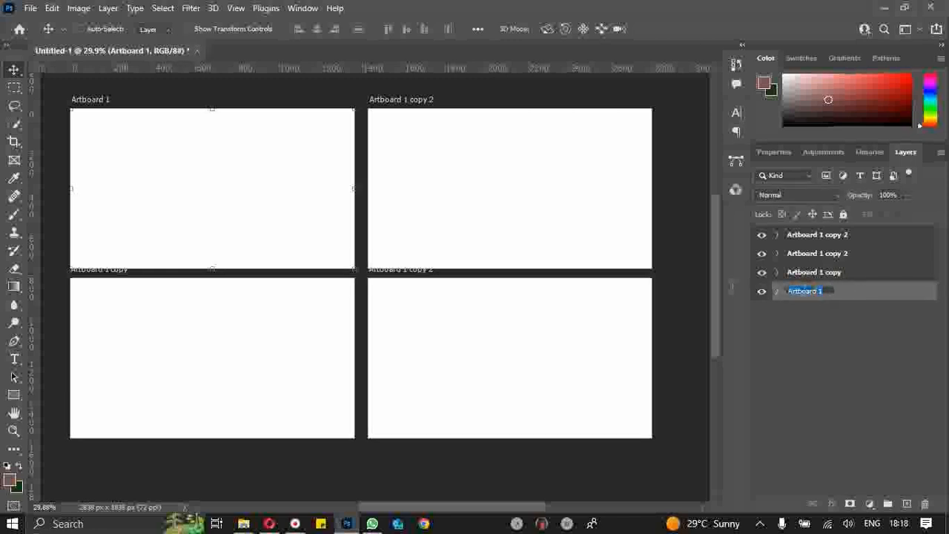
left_click_drag(832, 291, 732, 293)
left_click(777, 292)
left_click(777, 293)
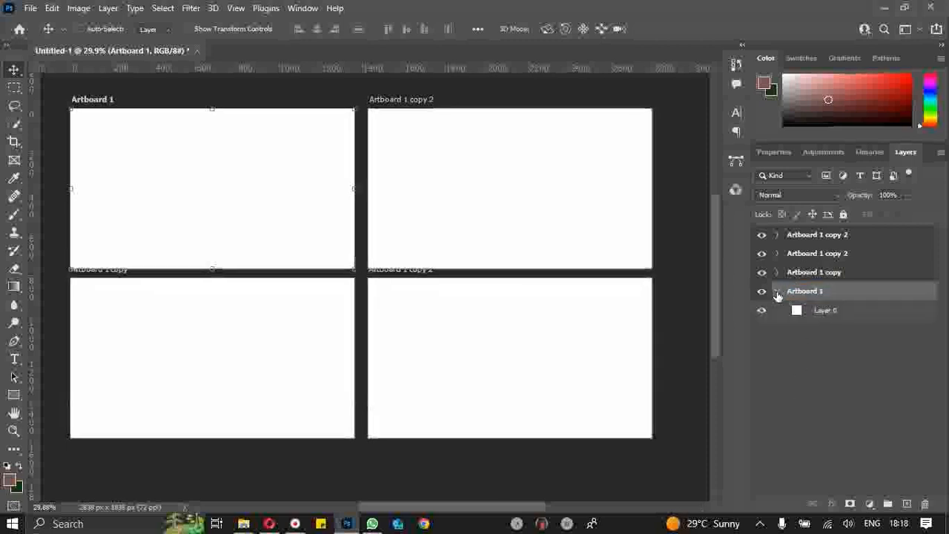
left_click(825, 311)
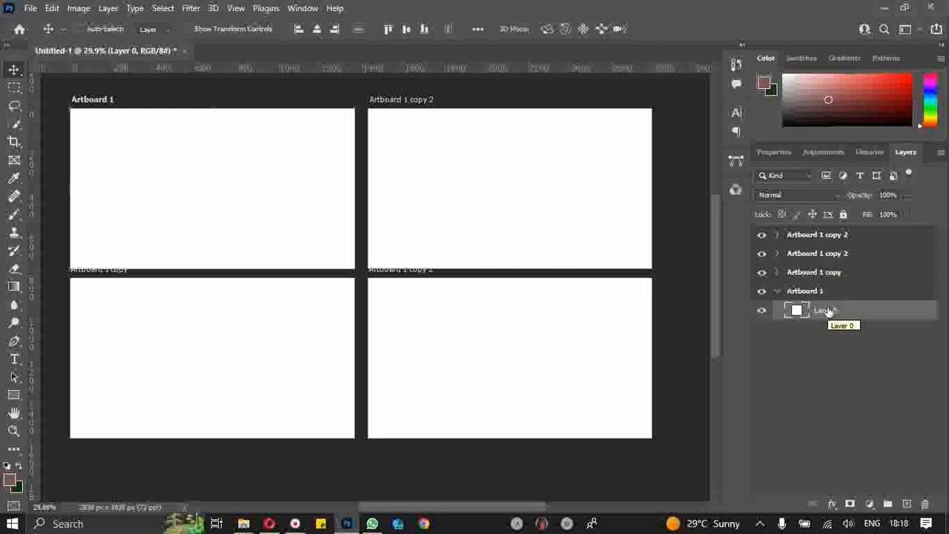
- Clear the layer selection and collapse Artboard 1 in the layer list
left_click(831, 364)
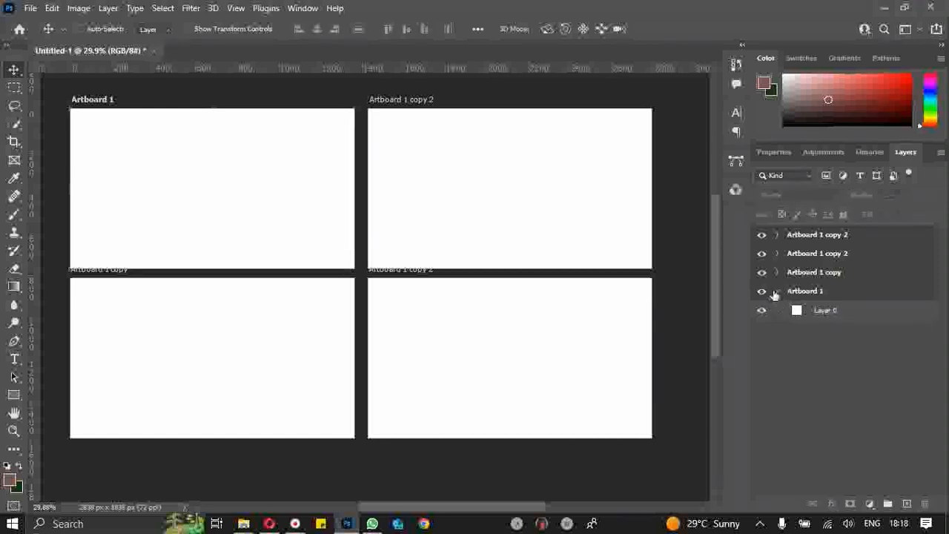
left_click(778, 294)
scroll(320, 126, "down", 3)
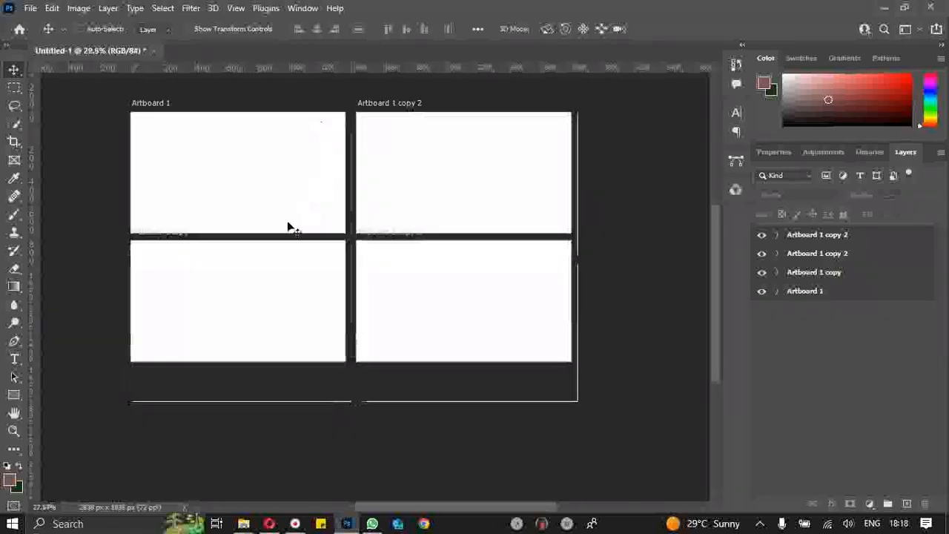
scroll(284, 176, "up", 2)
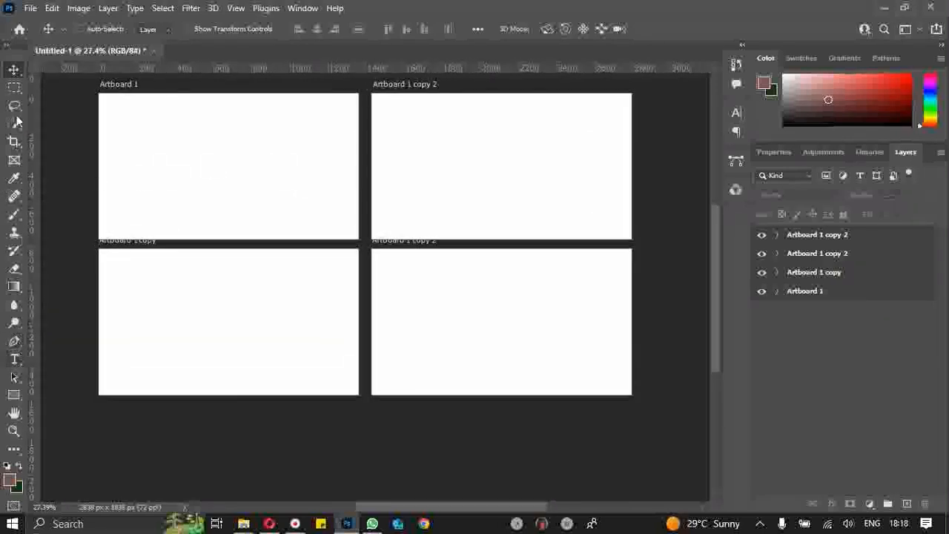
- Set the height of the lower artboard named Artboard 1 copy 2 to 1200 px with the Artboard Tool
right_click(14, 69)
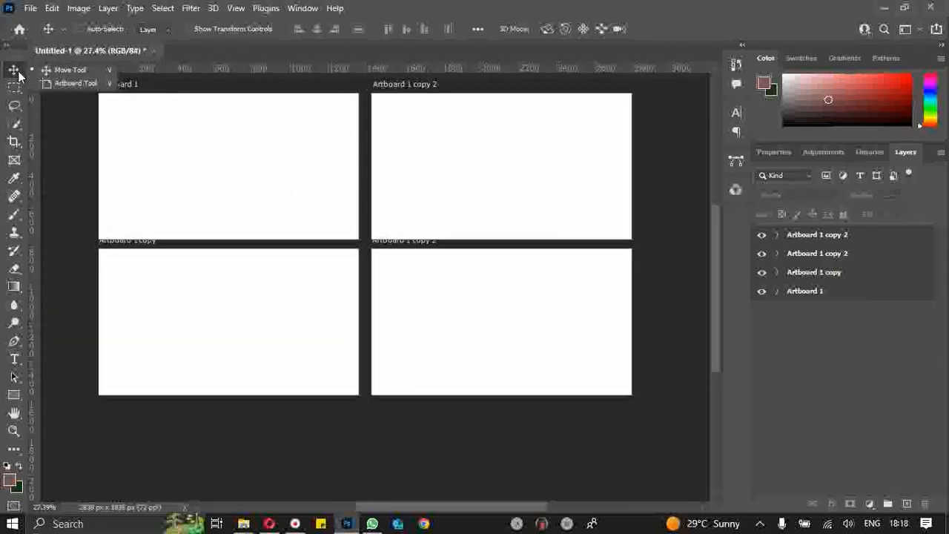
left_click(57, 83)
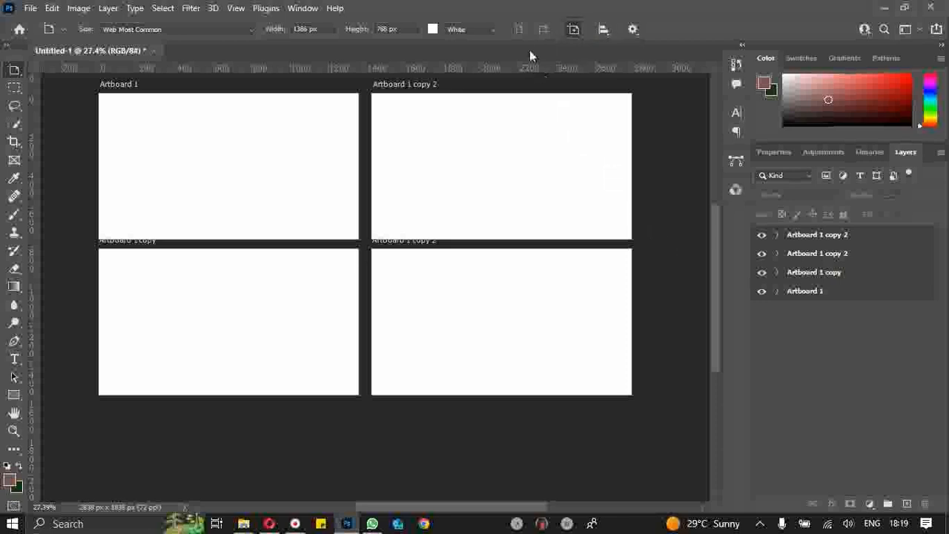
left_click(483, 29)
left_click(483, 31)
left_click(808, 238)
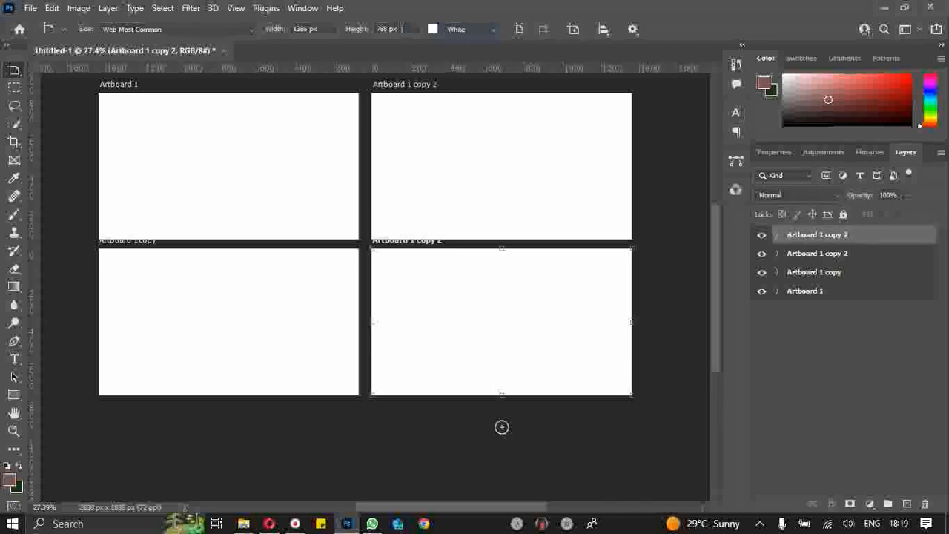
left_click(380, 30)
type("1200")
key("Return")
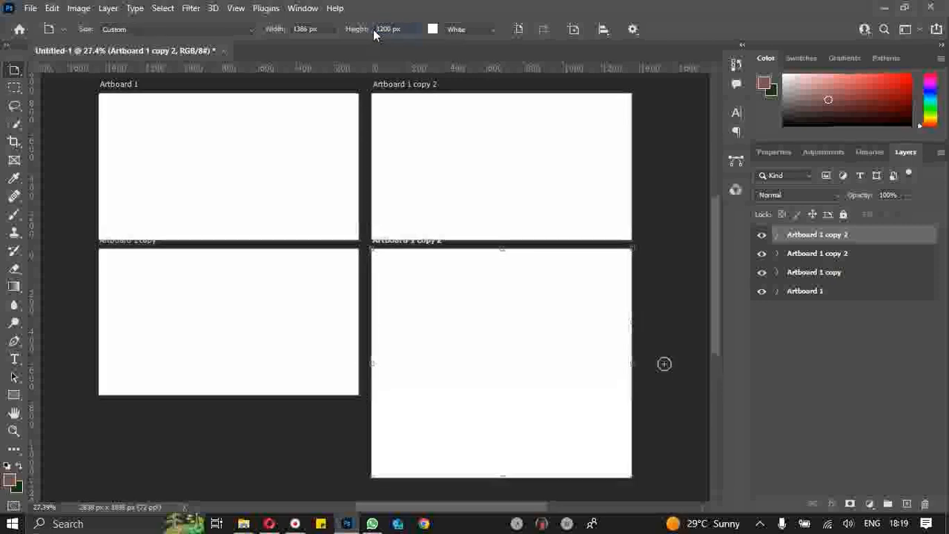
scroll(401, 195, "down", 2)
scroll(519, 331, "up", 1)
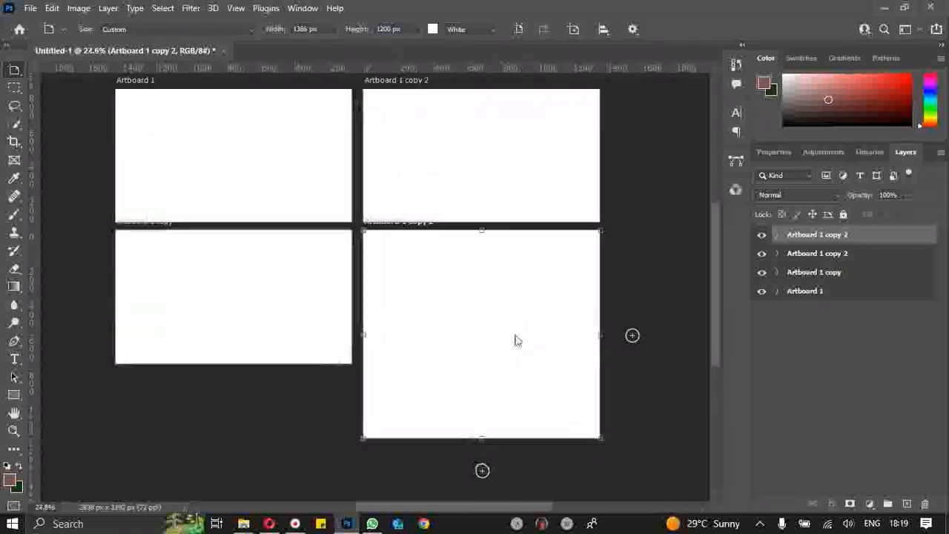
- Switch back to the Move Tool and clear the artboard selection
right_click(14, 71)
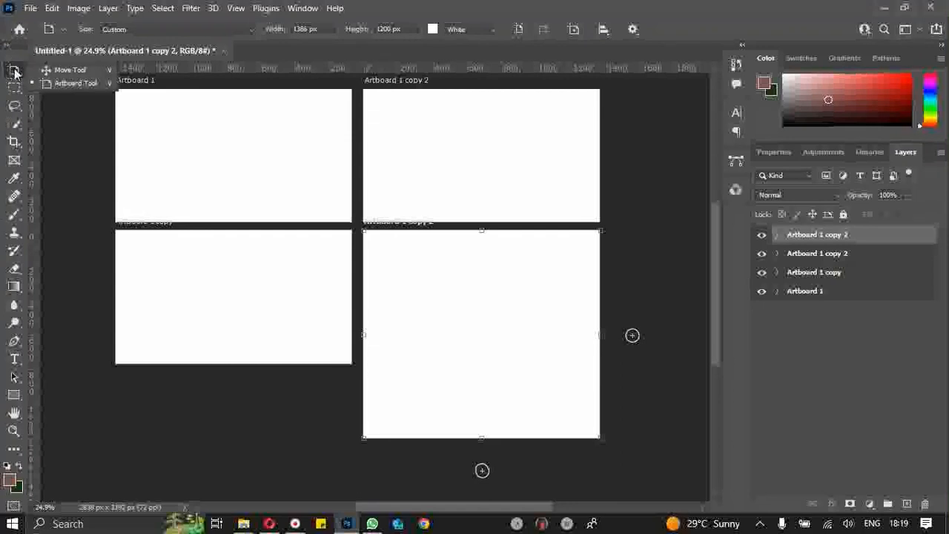
left_click(68, 70)
left_click(789, 347)
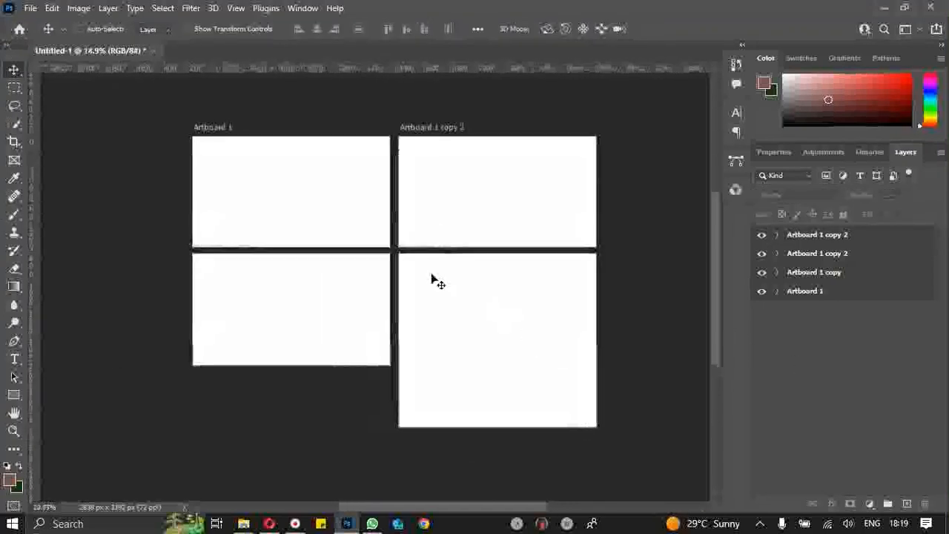
scroll(426, 282, "up", 2)
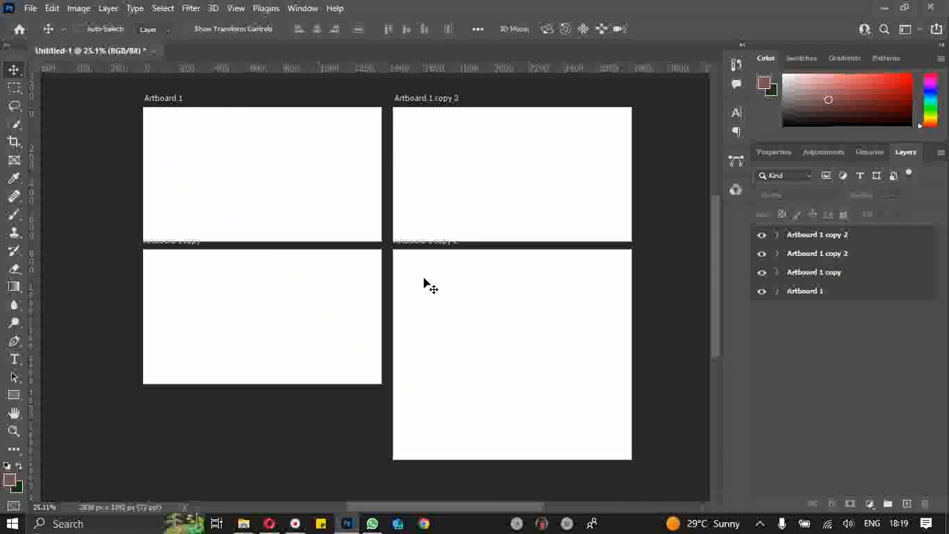
scroll(424, 283, "up", 1)
scroll(424, 282, "down", 1)
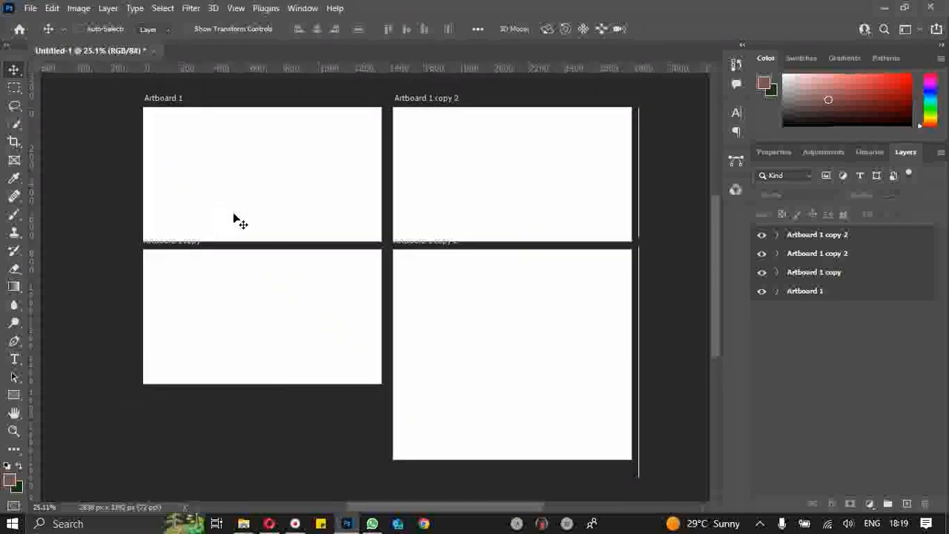
scroll(275, 235, "down", 2)
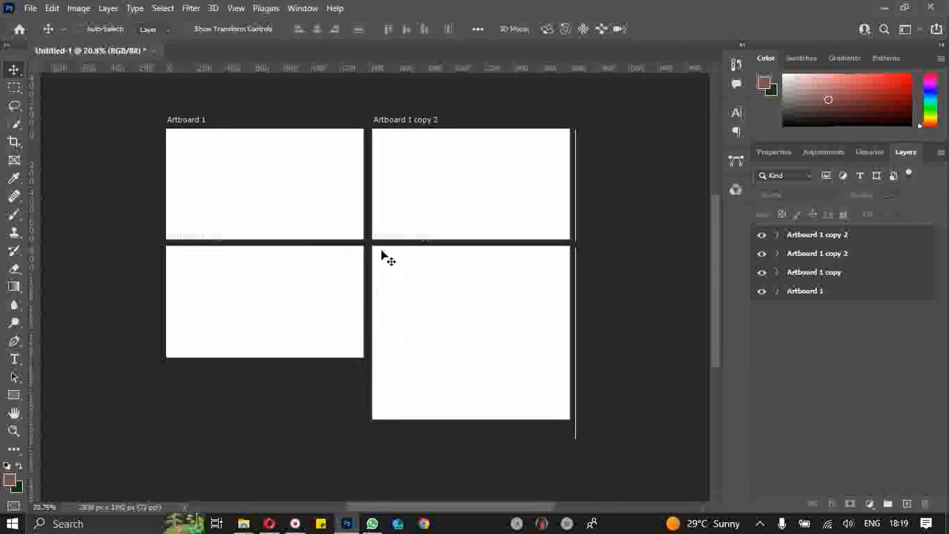
scroll(345, 228, "up", 2)
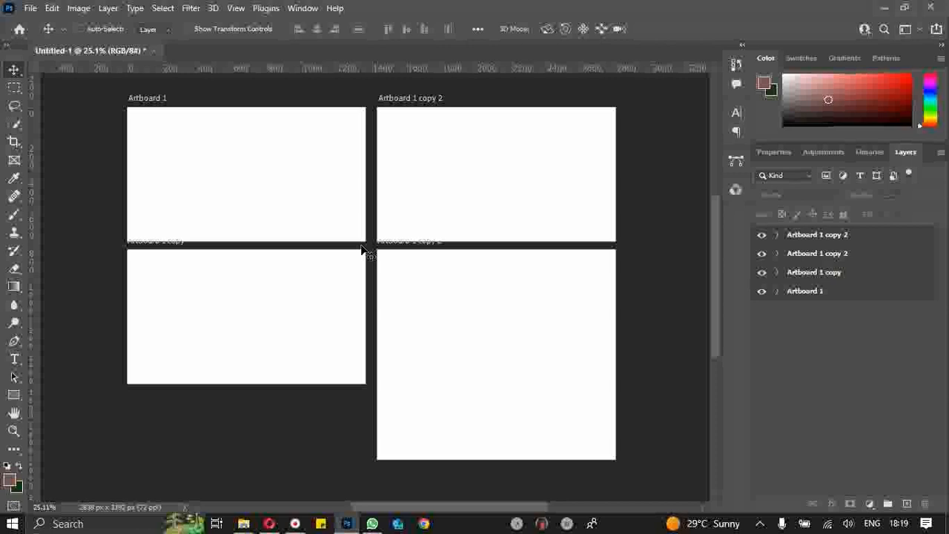
- Start exporting the artboards with the Artboards to Files command
left_click(31, 9)
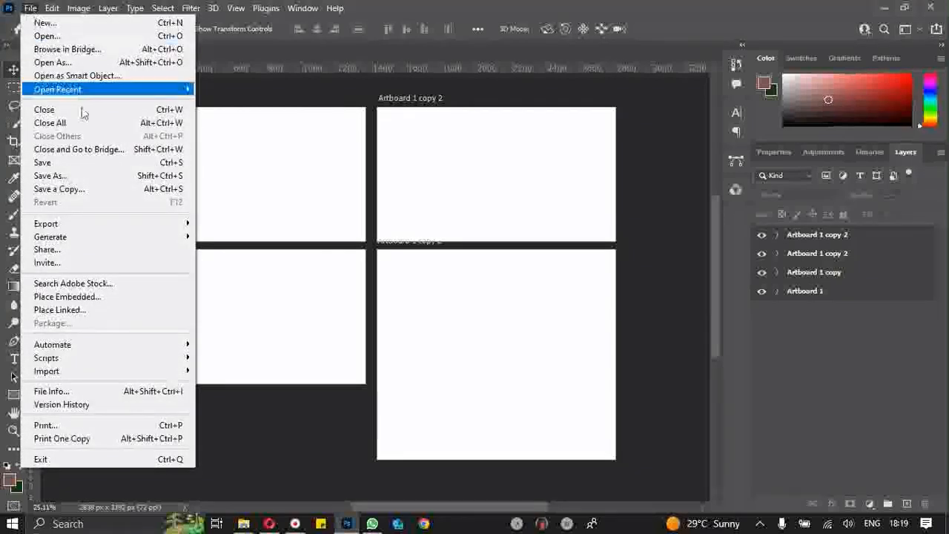
mouse_move(127, 227)
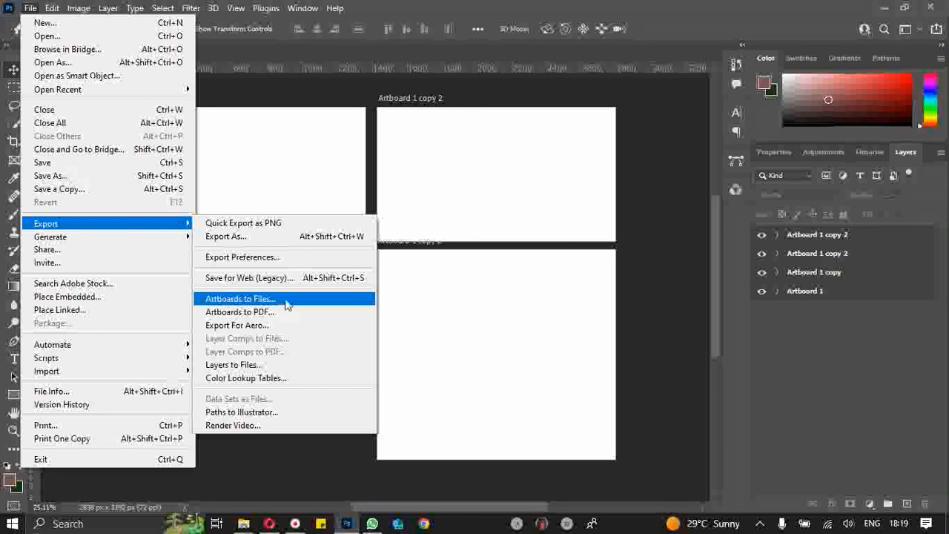
left_click(258, 298)
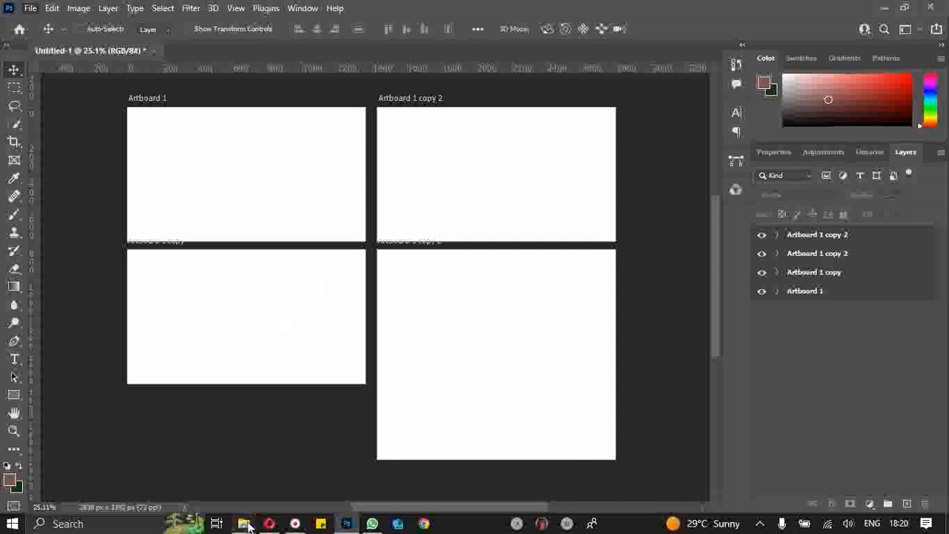
- Switch to File Explorer, preview the birthday-flyerVersion-1.1 image as an exported artboard example, and return to Photoshop
mouse_move(247, 526)
left_click(368, 474)
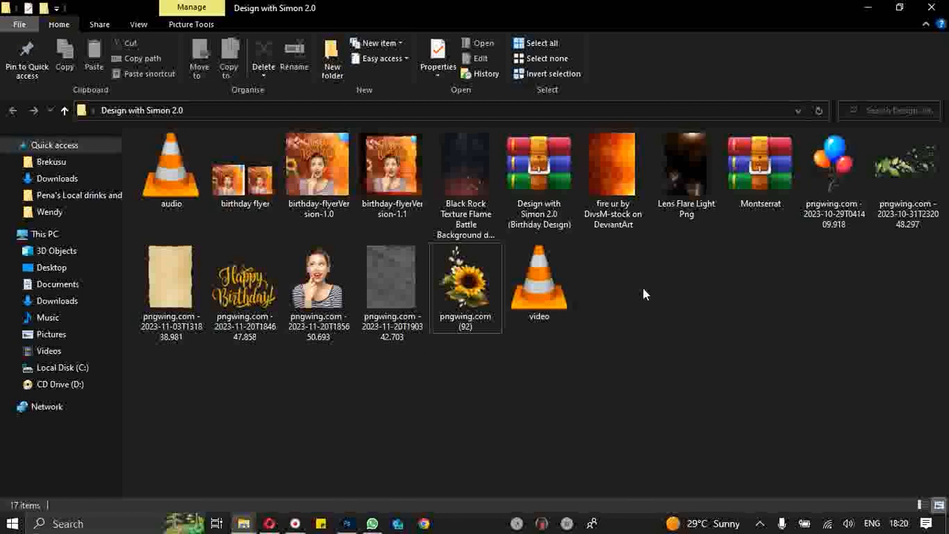
double_click(410, 184)
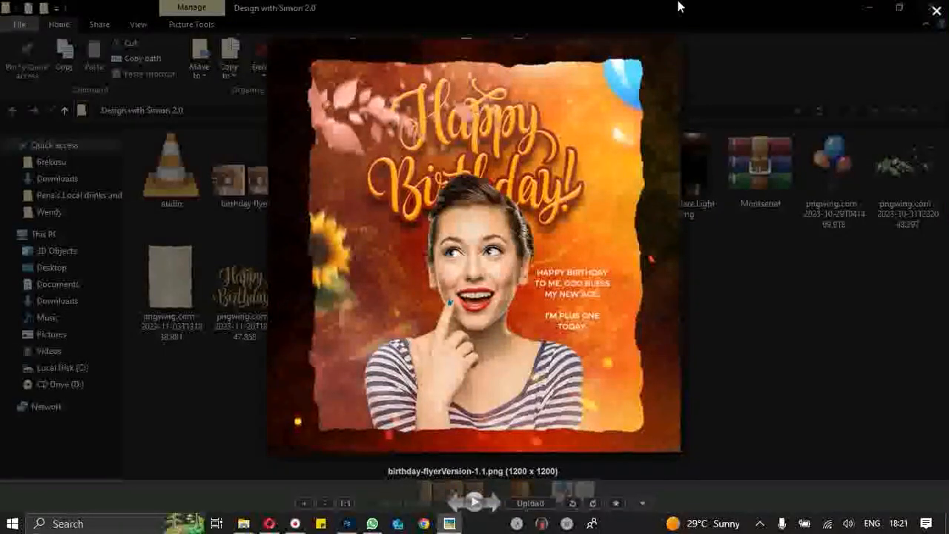
left_click(714, 323)
left_click(714, 322)
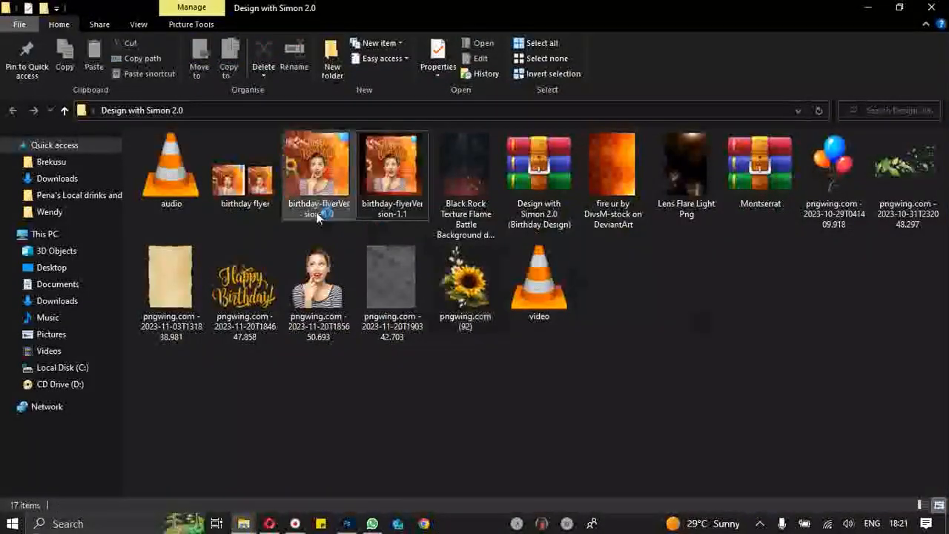
left_click(866, 10)
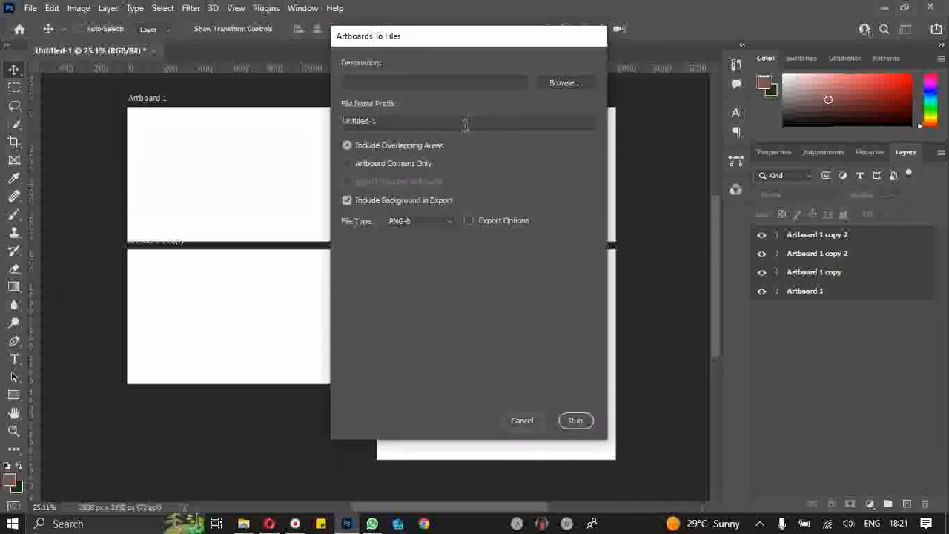
- Clear the file name prefix, review the export file types with PNG-8 chosen, and cancel the artboard export
left_click_drag(466, 124, 313, 123)
key("BackSpace")
left_click(430, 221)
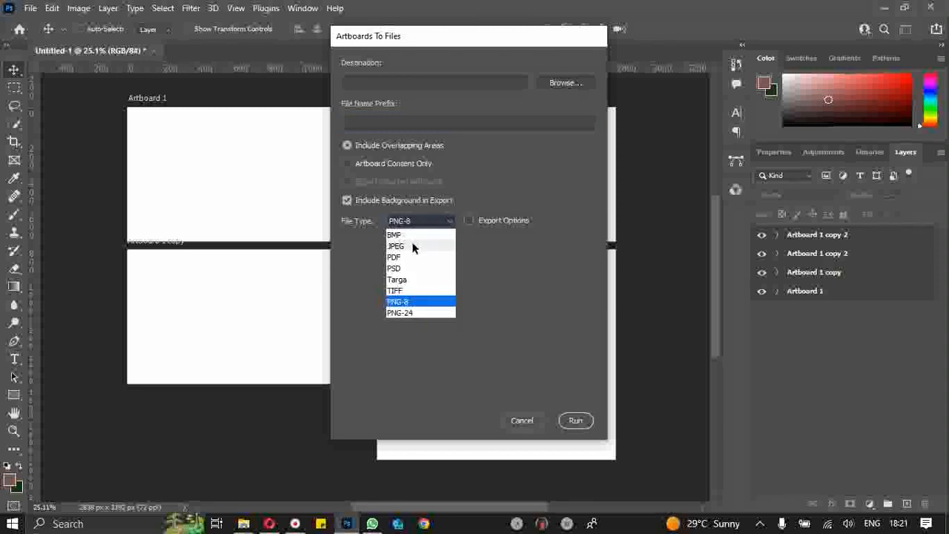
left_click(430, 301)
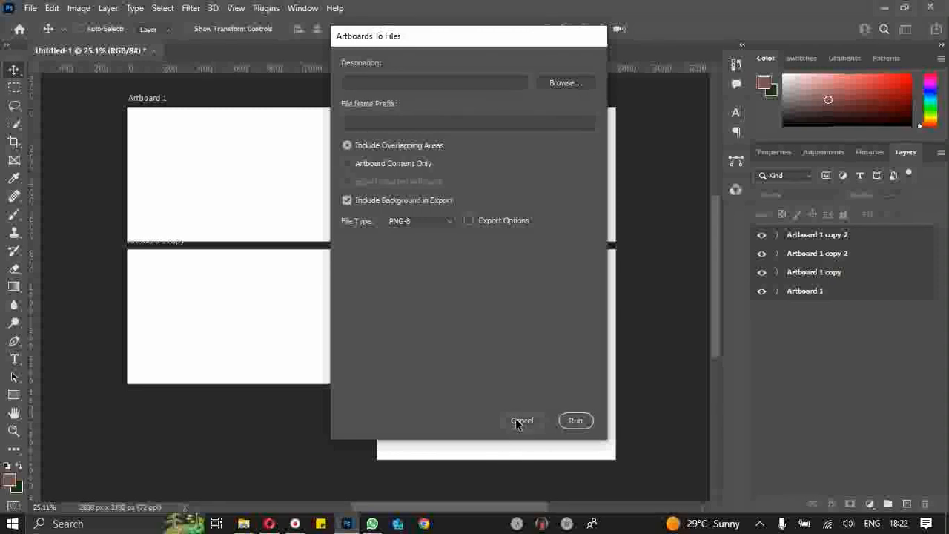
left_click(426, 221)
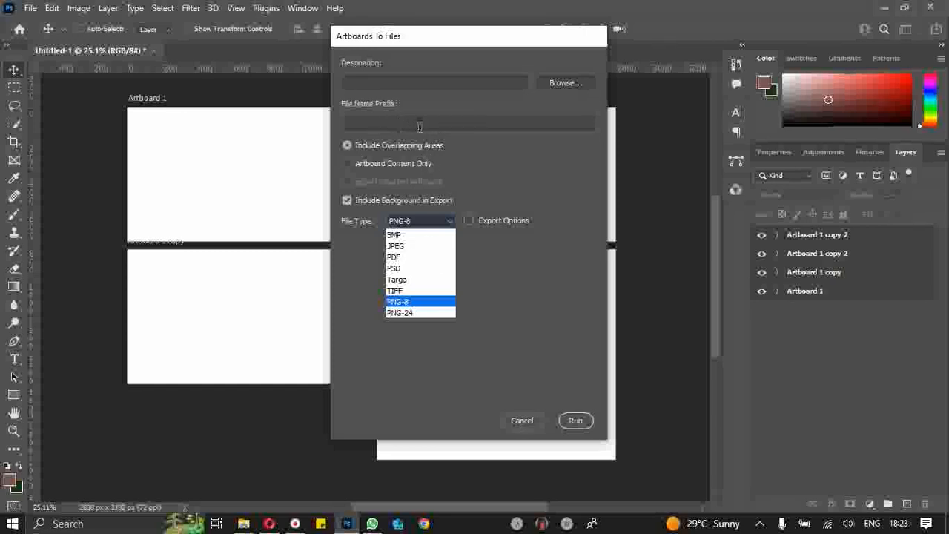
left_click(528, 422)
left_click(528, 422)
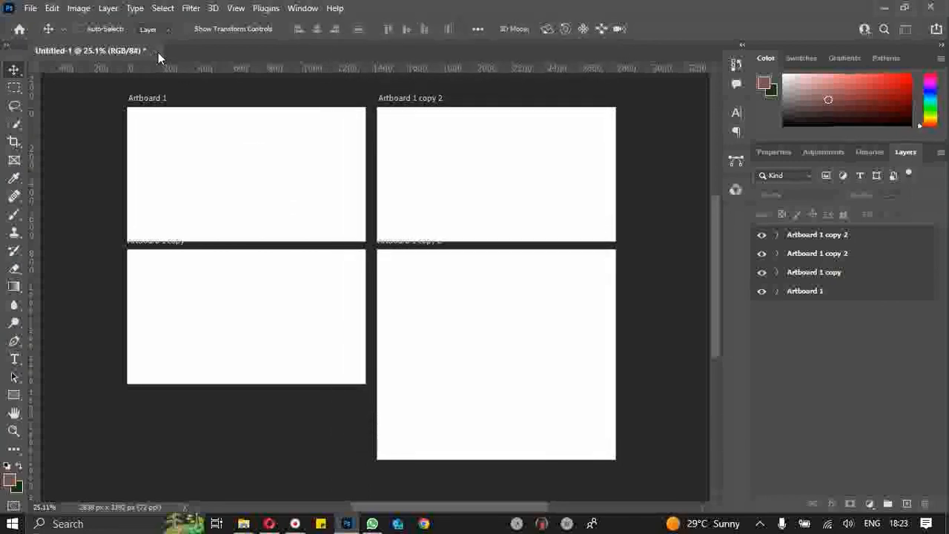
- Close the current document without saving and create a Web Most Common document of 1366 × 1366 px with Artboards enabled
left_click(158, 52)
left_click(470, 205)
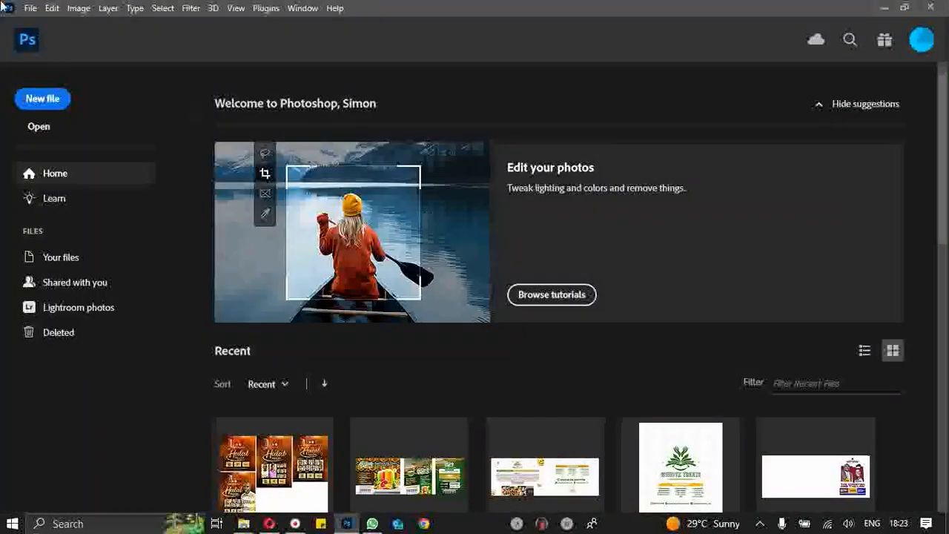
left_click(23, 7)
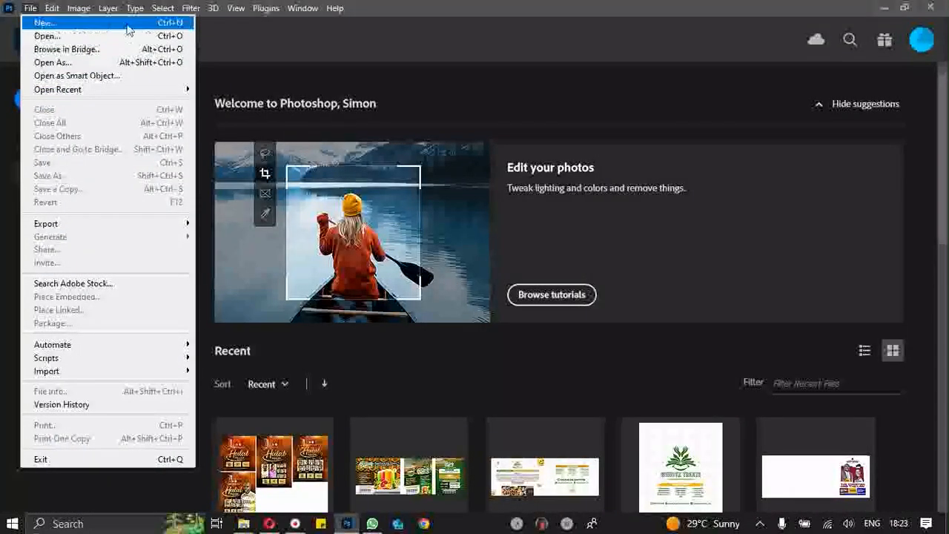
left_click(128, 24)
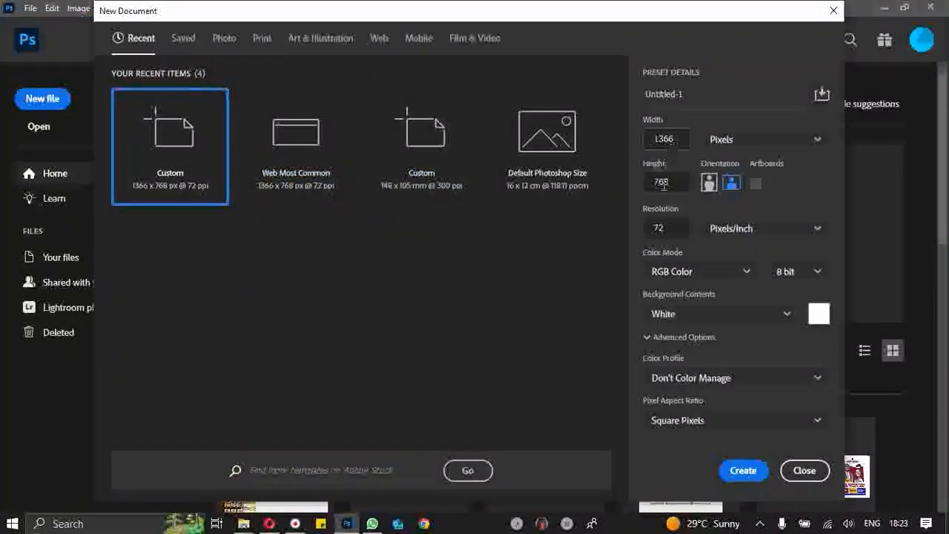
left_click(684, 186)
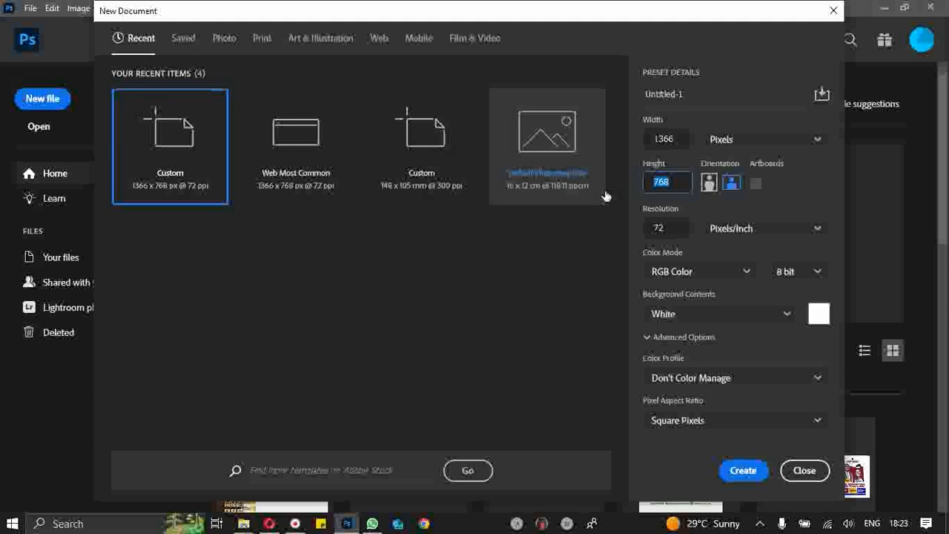
left_click(381, 41)
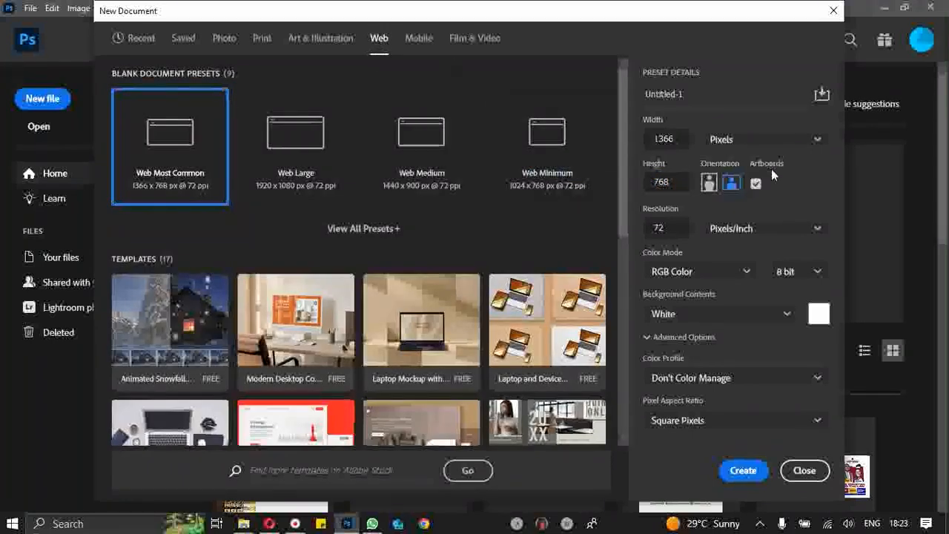
left_click(676, 181)
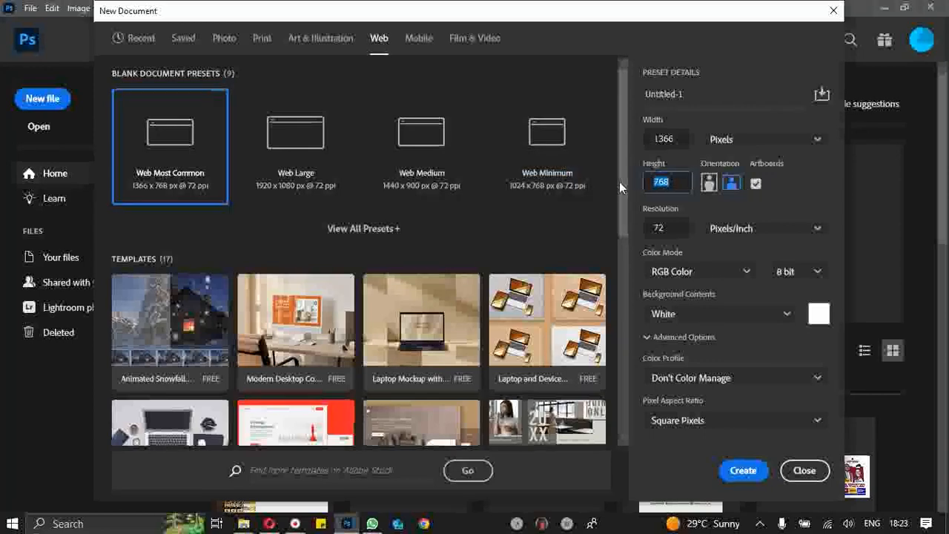
type("1366")
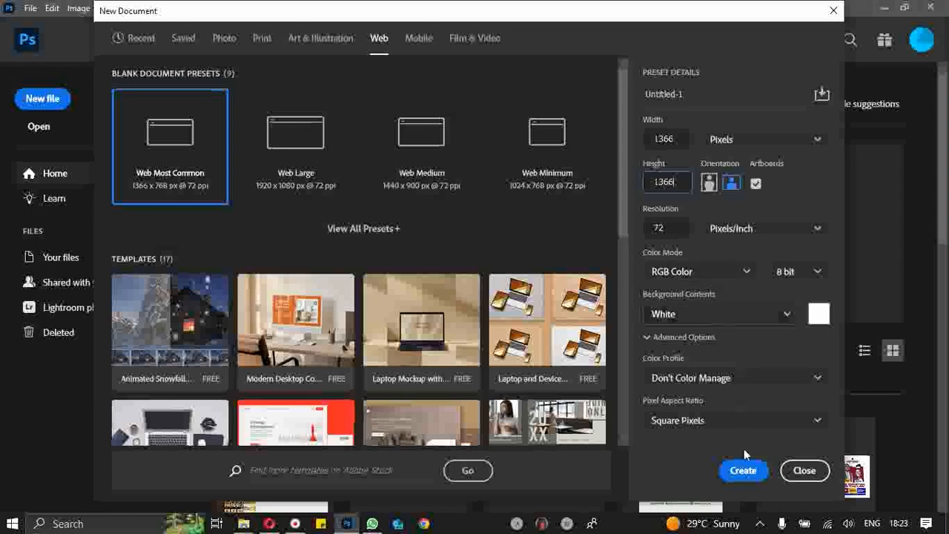
left_click(744, 471)
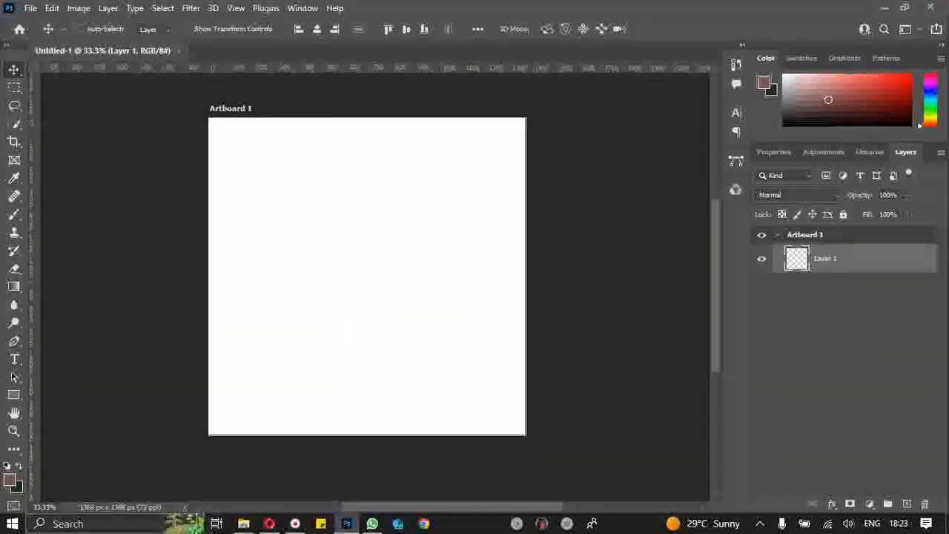
- Select the fire, Lens Flare Light and Black Rock Texture images in File Explorer and place them on the Photoshop artboard
mouse_move(244, 524)
left_click(287, 465)
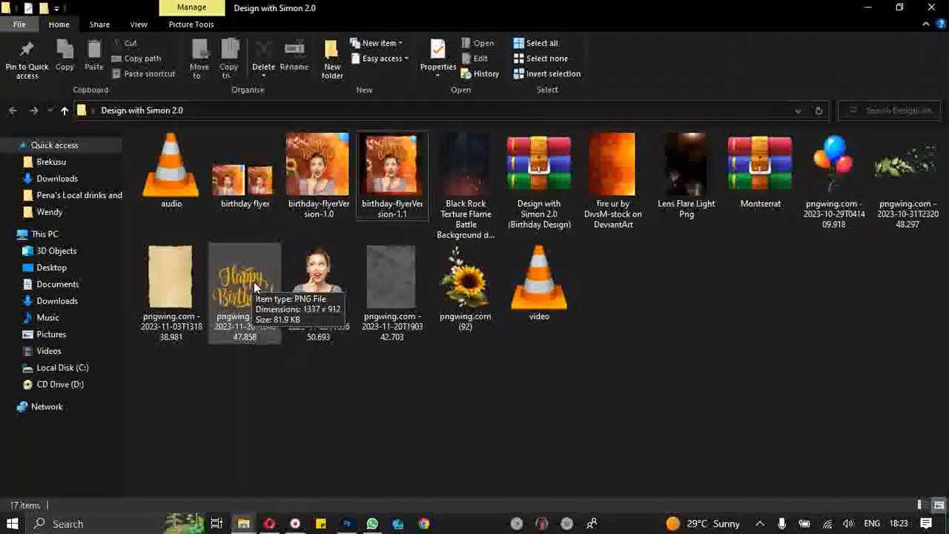
double_click(597, 161)
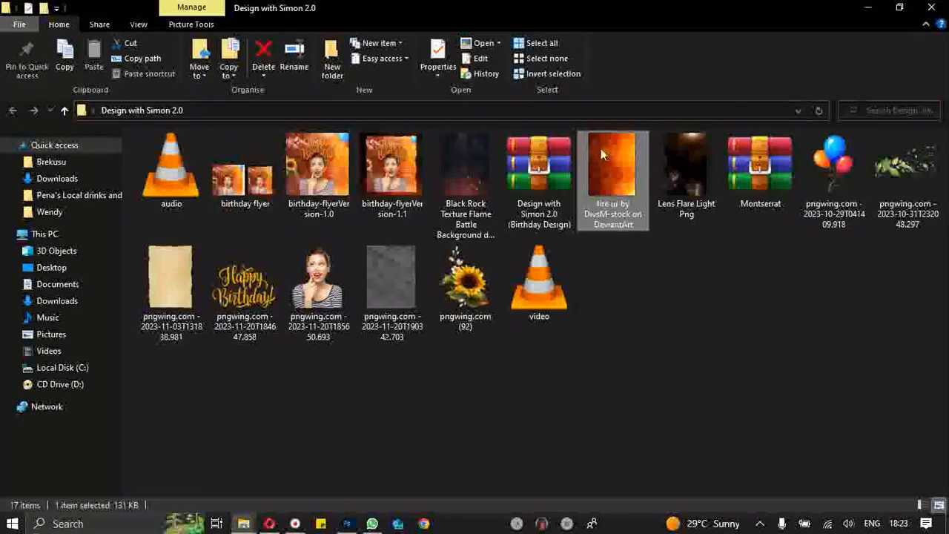
left_click_drag(627, 155, 606, 174)
left_click(677, 168, "ctrl")
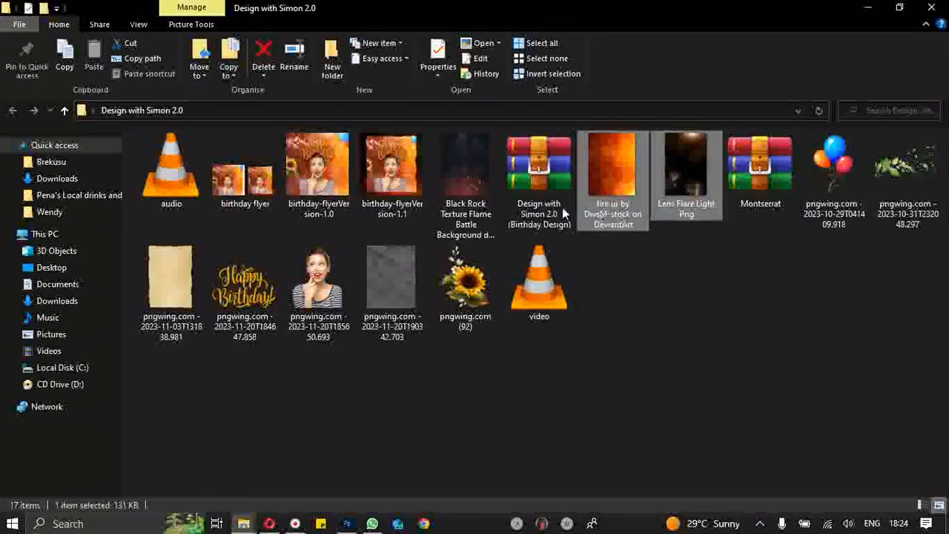
left_click(463, 171, "ctrl")
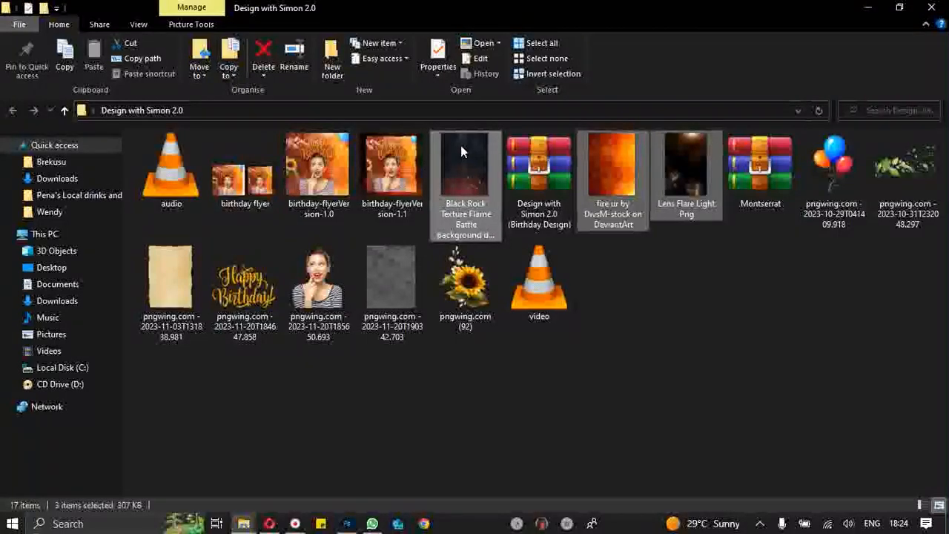
left_click_drag(461, 145, 403, 274)
key("alt+Tab")
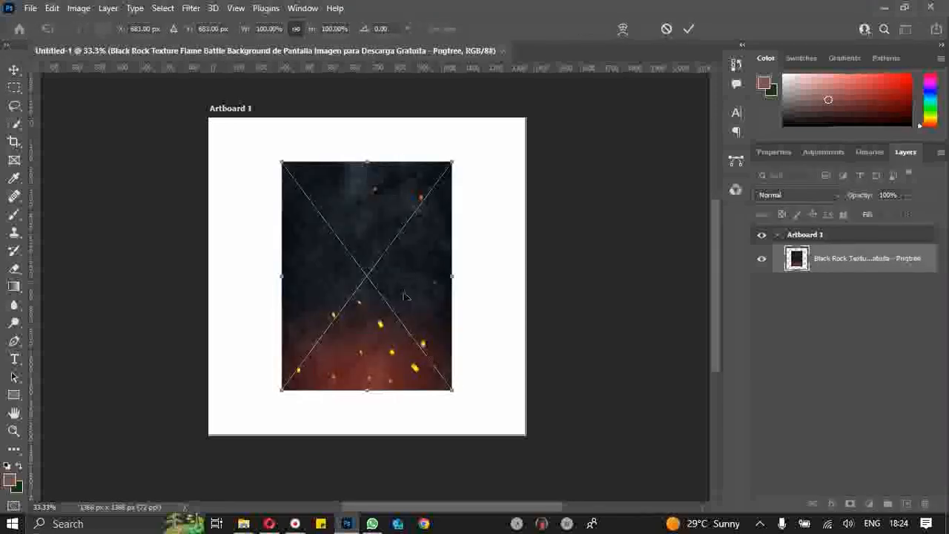
- Scale the placed Black Rock Texture image to about 186%, shift it upward to cover the artboard, and commit it
left_click_drag(454, 391, 545, 478)
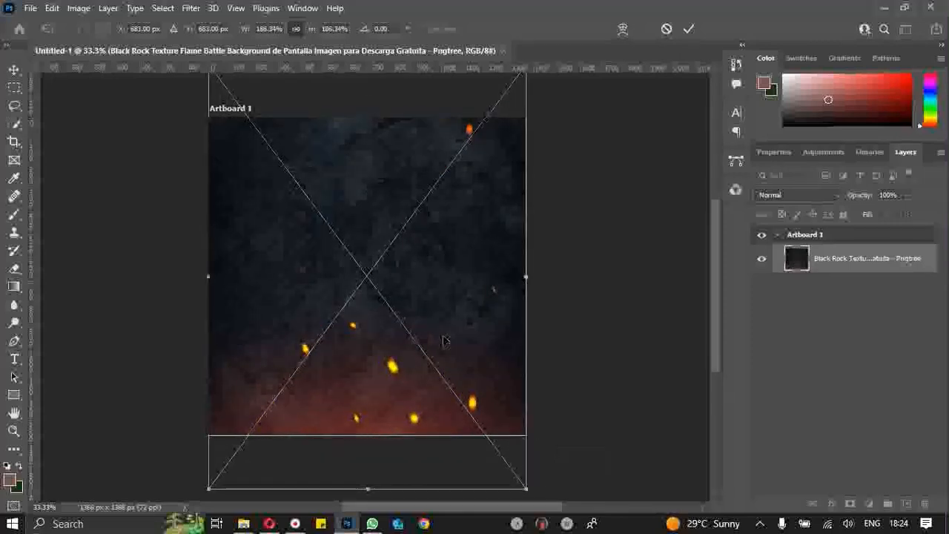
left_click_drag(455, 312, 455, 289)
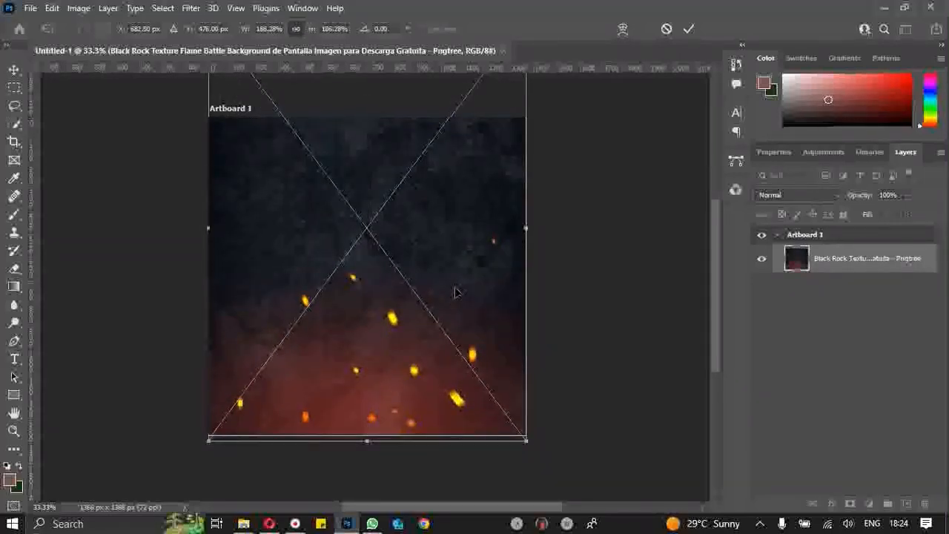
key("Return")
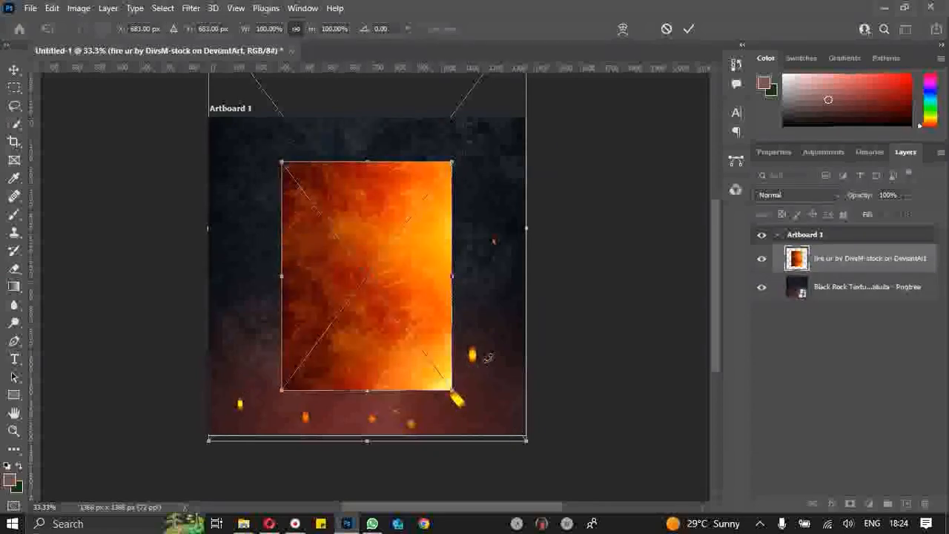
- Enlarge the fire image to cover the artboard, and scale the lens flare image to about 191% and move it down
left_click_drag(445, 386, 552, 451)
key("Return")
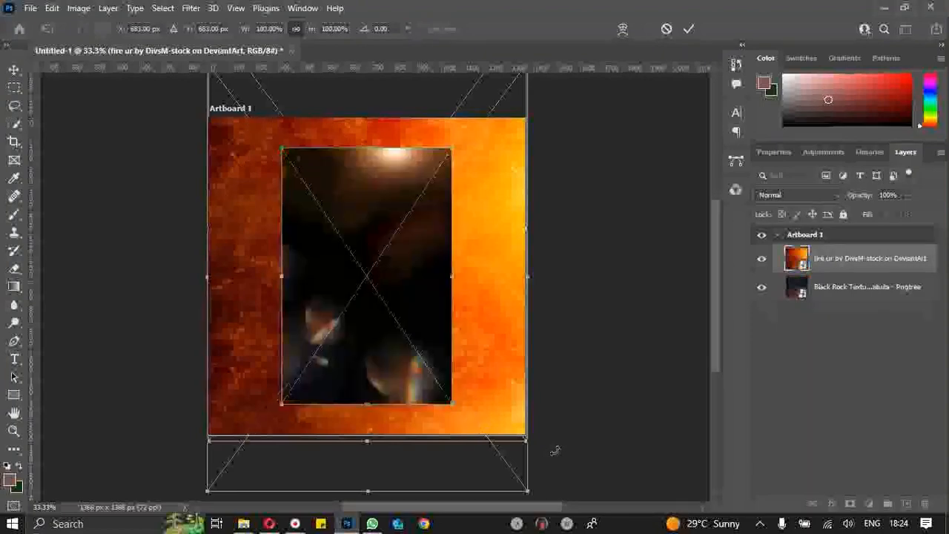
left_click_drag(452, 404, 585, 484)
left_click_drag(462, 239, 469, 320)
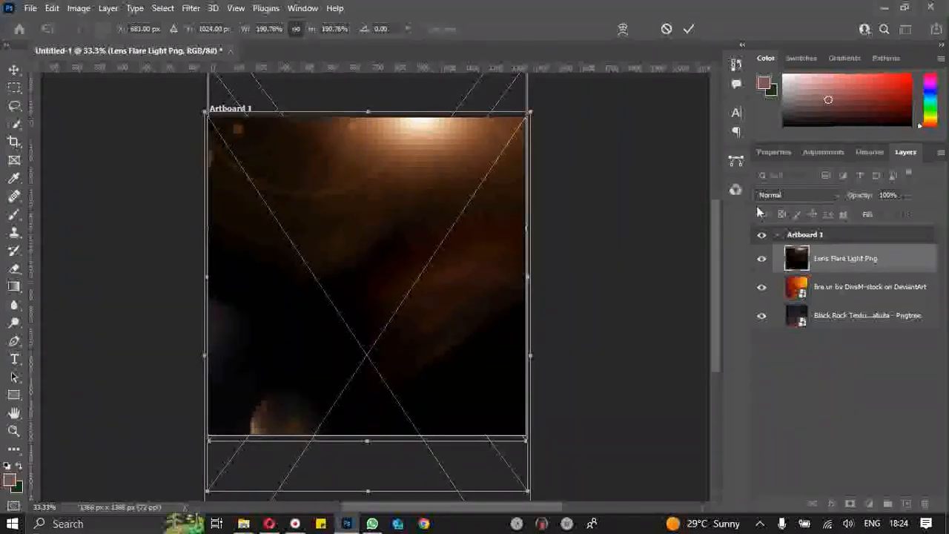
- Hide the Lens Flare Light and Black Rock Texture layers, and move the Black Rock Texture layer above the fire layer
left_click(763, 259)
left_click(764, 260)
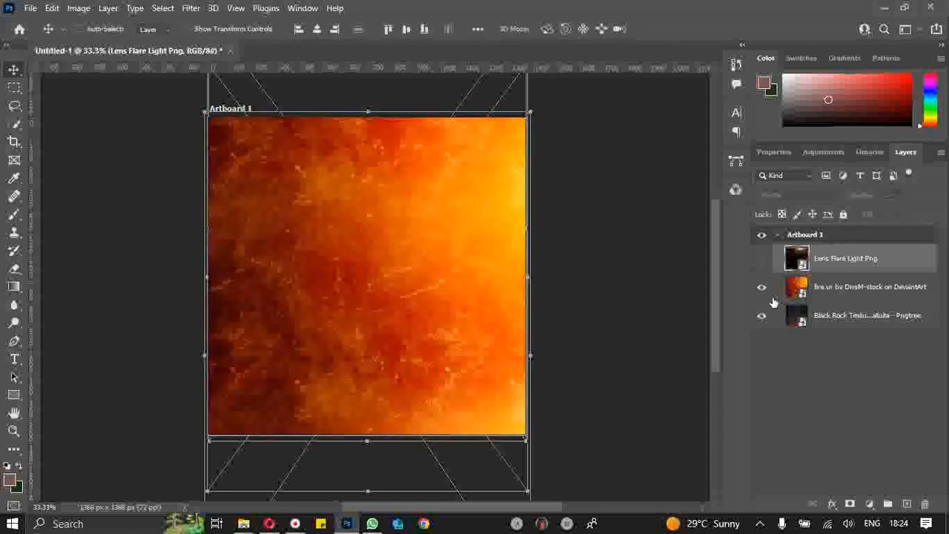
left_click(777, 319)
left_click(761, 316)
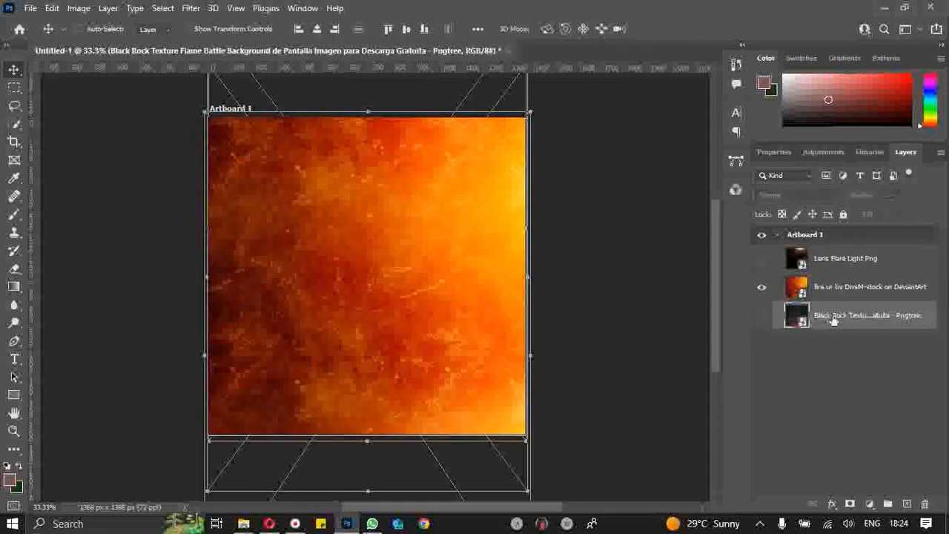
left_click_drag(841, 320, 852, 277)
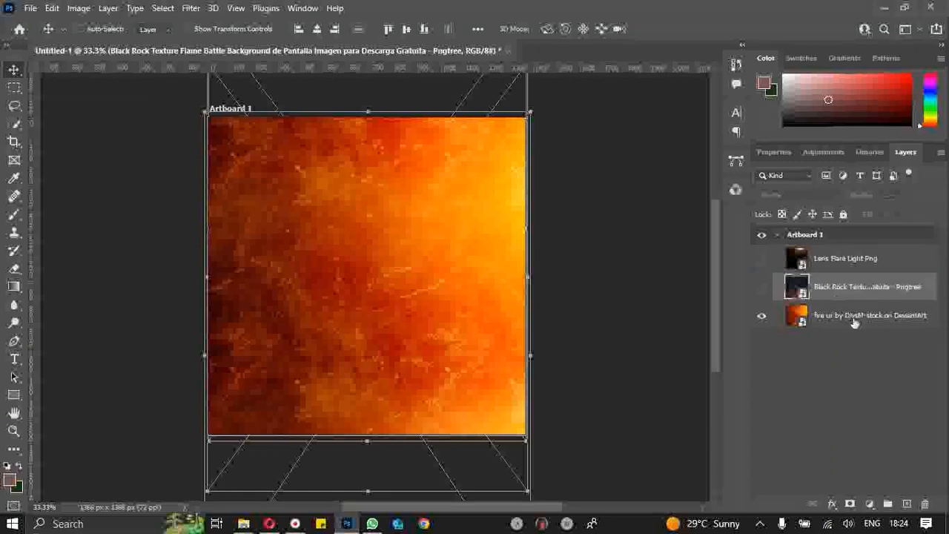
left_click(853, 317)
scroll(236, 178, "down", 2)
scroll(303, 207, "up", 2)
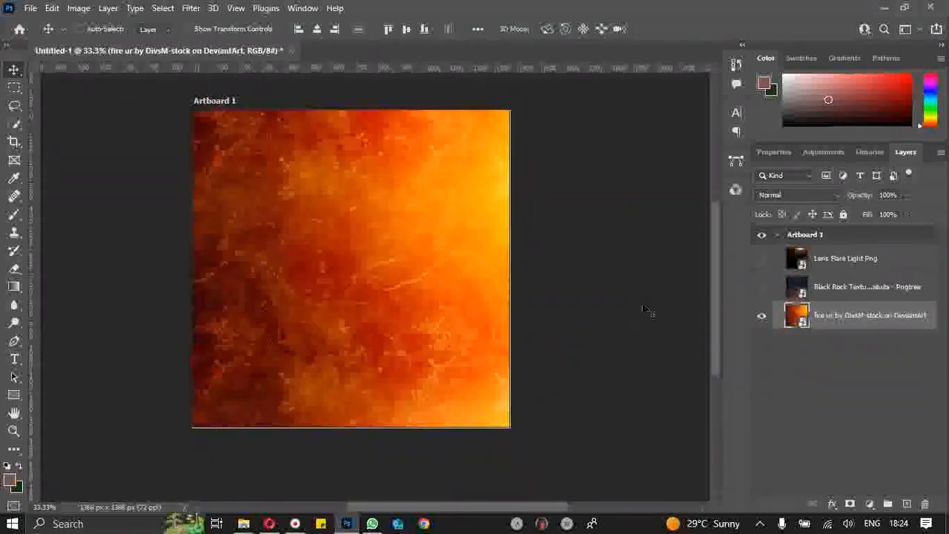
- Try out blend modes such as Linear Burn on the Black Rock Texture layer, return it to Normal and hide it
left_click(764, 290)
left_click(823, 293)
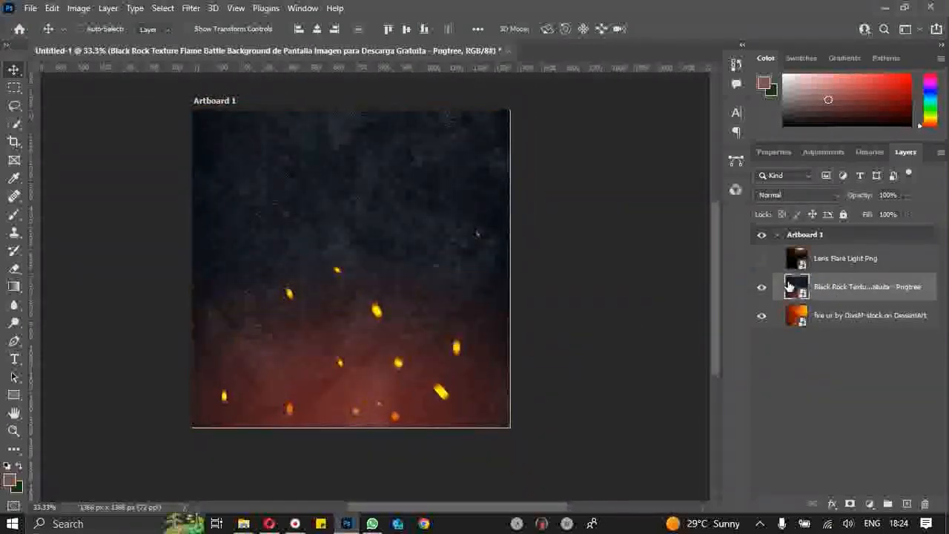
left_click(816, 195)
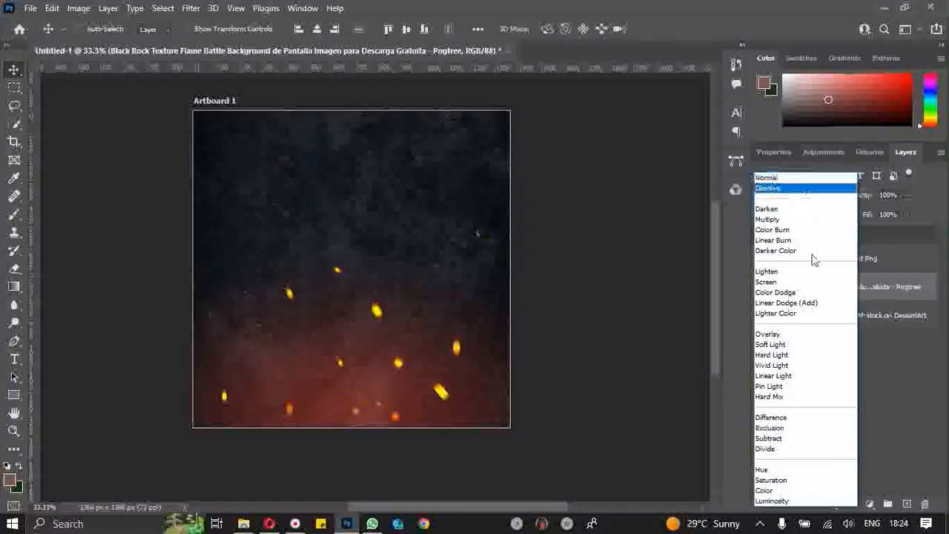
left_click(889, 232)
left_click(810, 195)
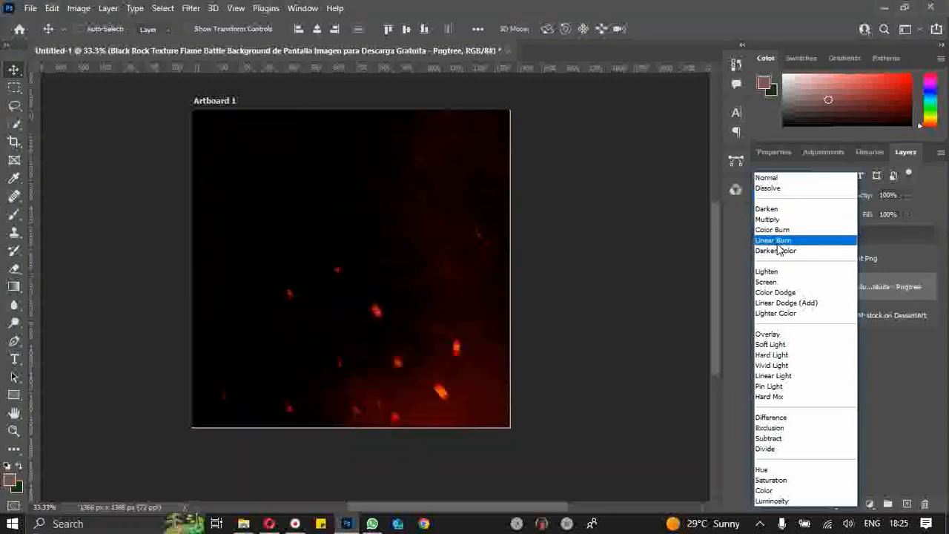
left_click(766, 177)
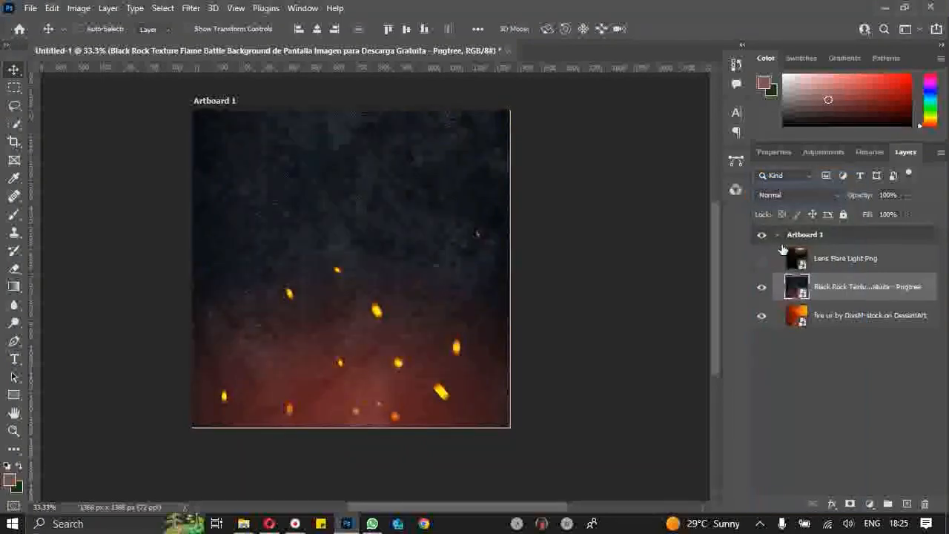
left_click(762, 289)
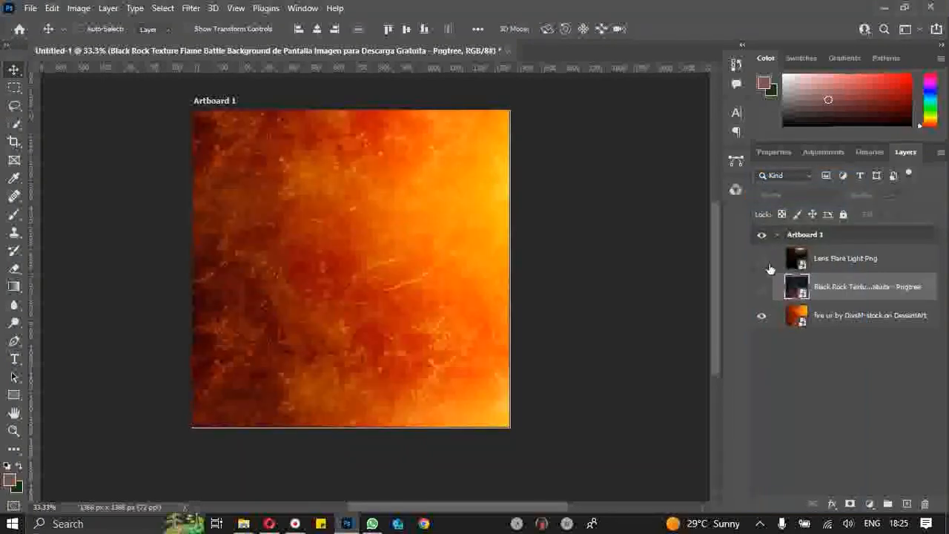
- Show the Lens Flare Light layer and set its blend mode to Screen
left_click(851, 263)
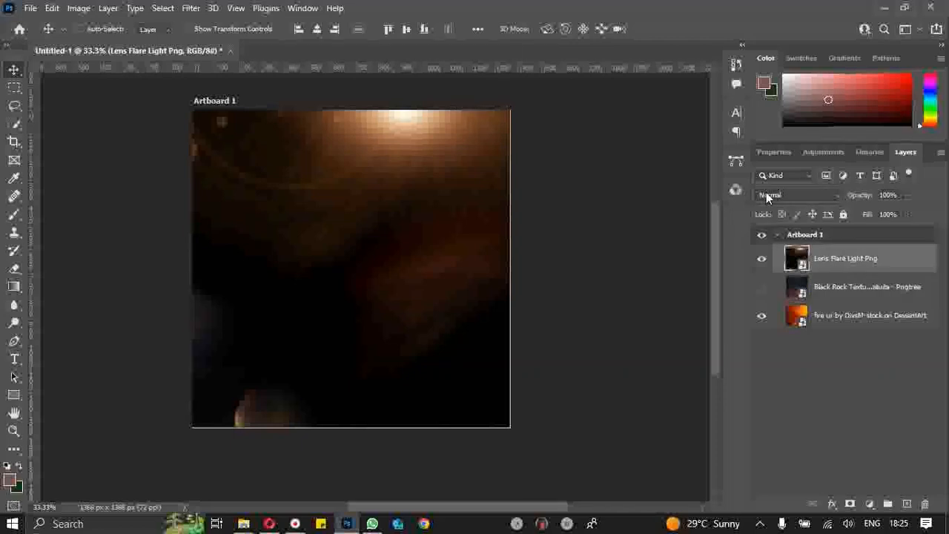
left_click(766, 193)
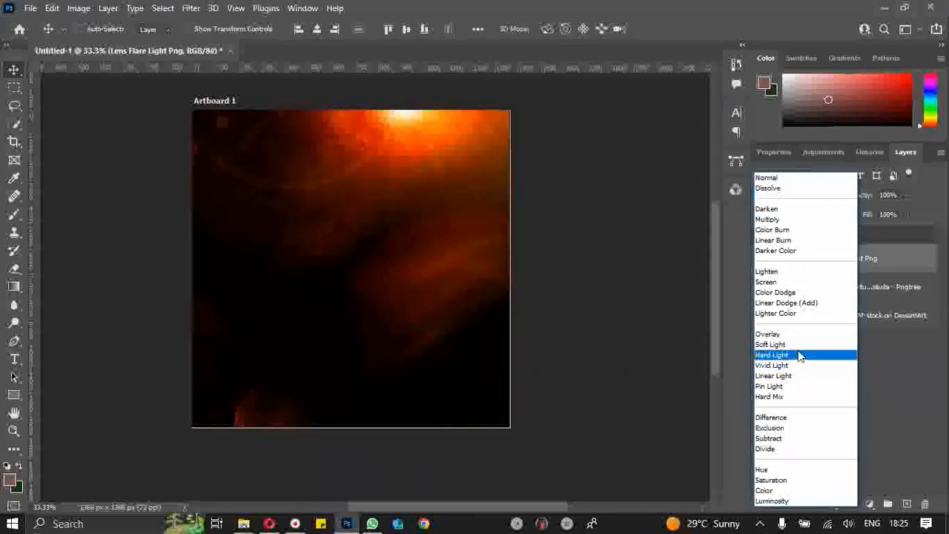
left_click(795, 286)
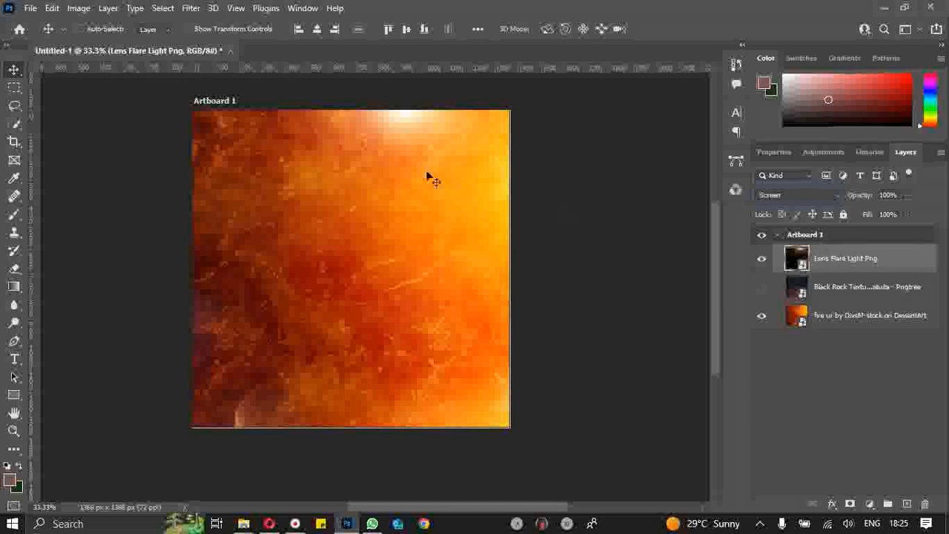
- Place the cutout photo of the woman from File Explorer and scale it to about 122% along the artboard's bottom edge
scroll(370, 203, "up", 2)
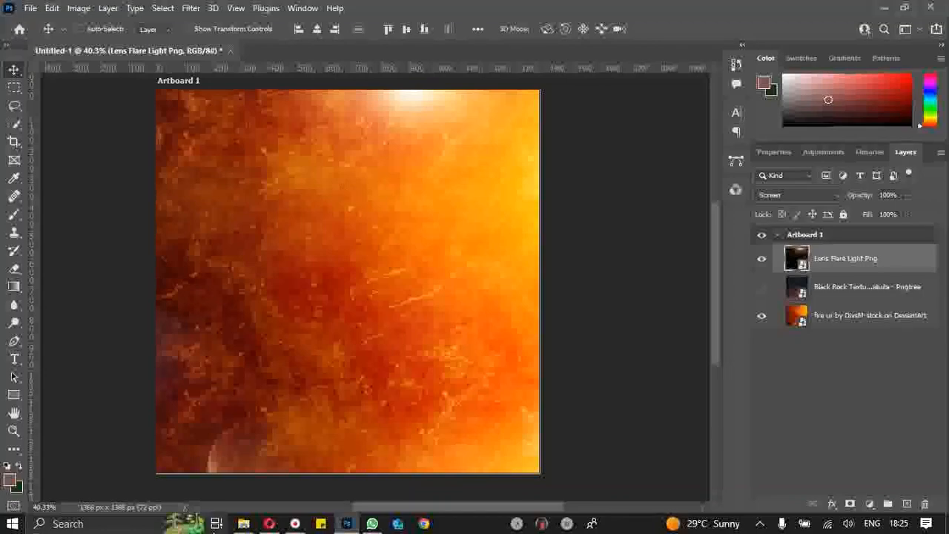
left_click(282, 466)
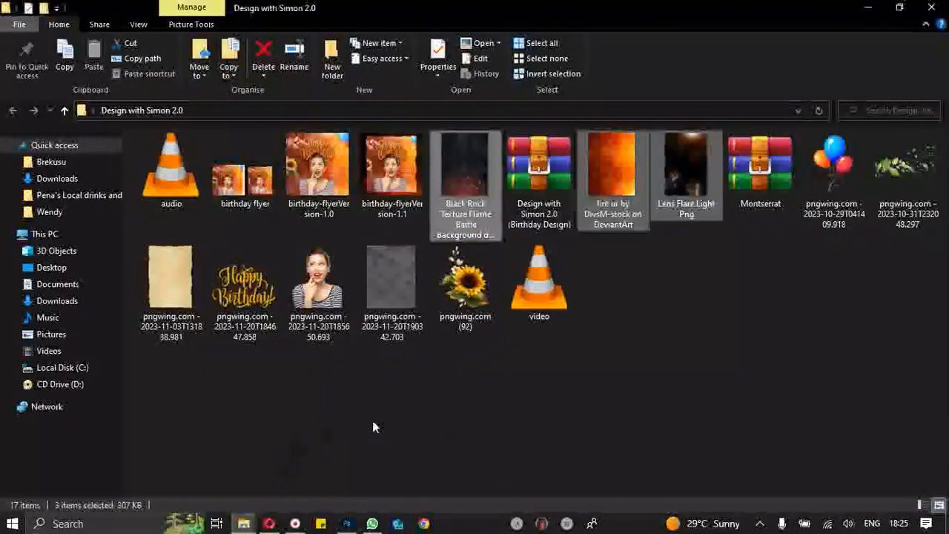
left_click(318, 293)
left_click_drag(385, 381, 348, 378)
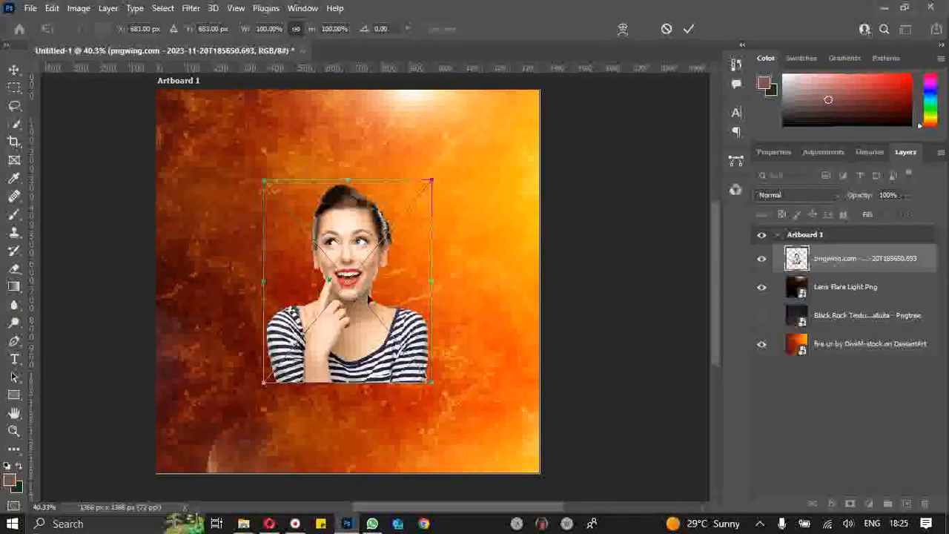
left_click_drag(378, 293, 386, 365)
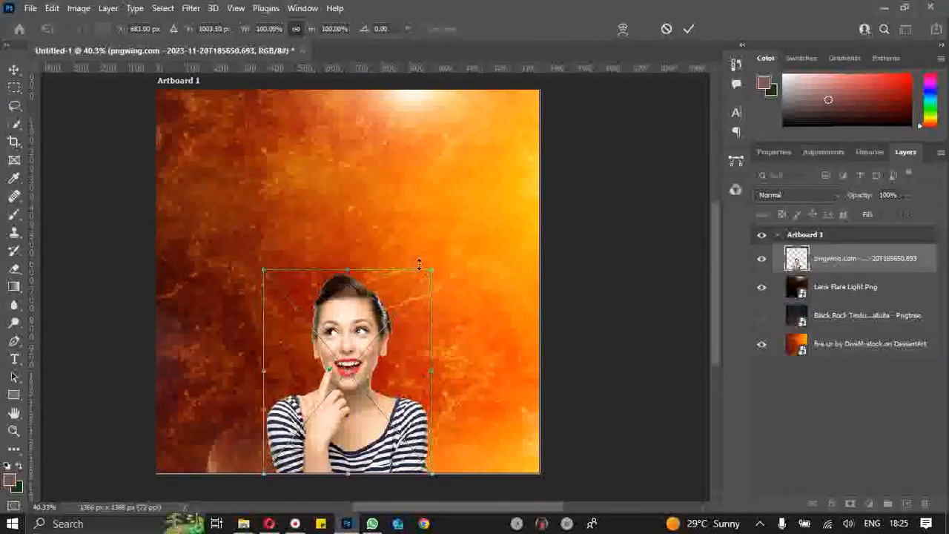
left_click_drag(437, 267, 455, 247)
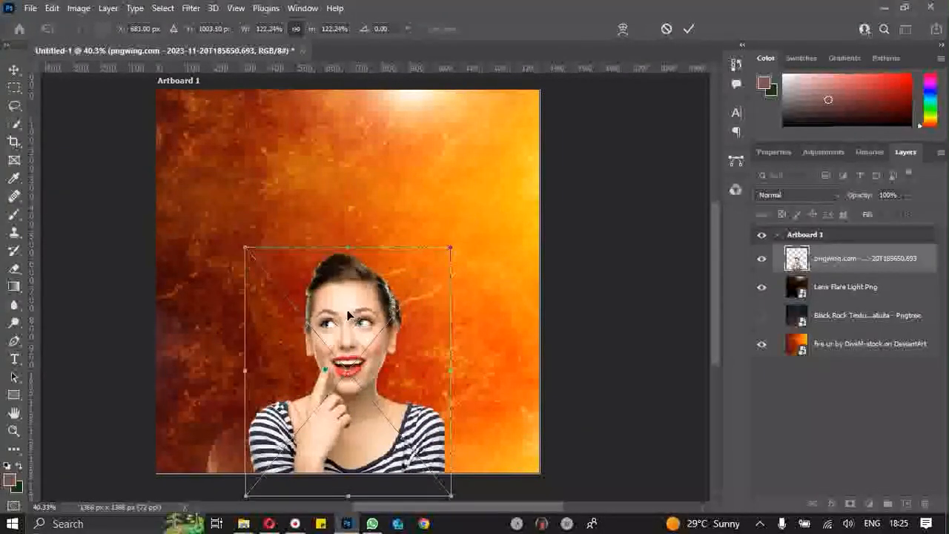
left_click_drag(347, 313, 350, 297)
key("Return")
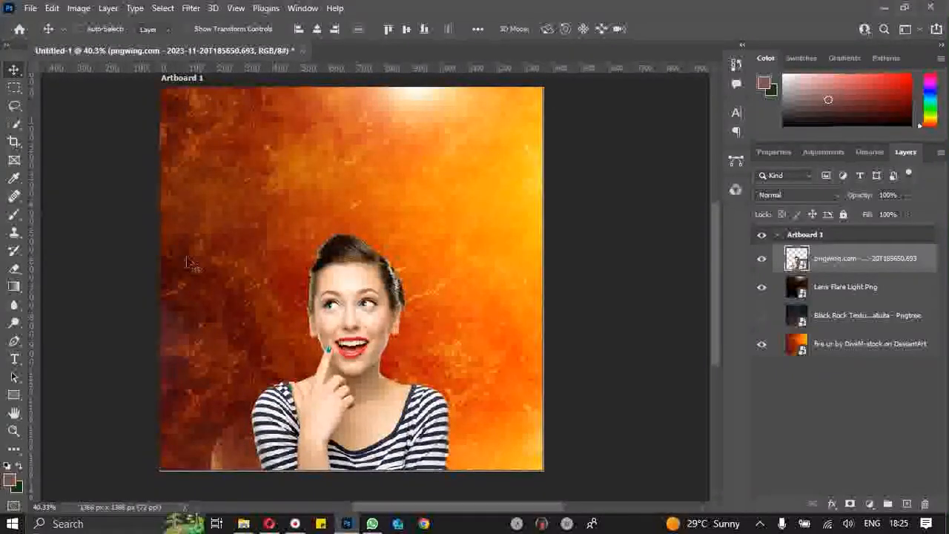
- Open the Camera Raw Filter for the woman's layer and set Clarity to +100
left_click(190, 9)
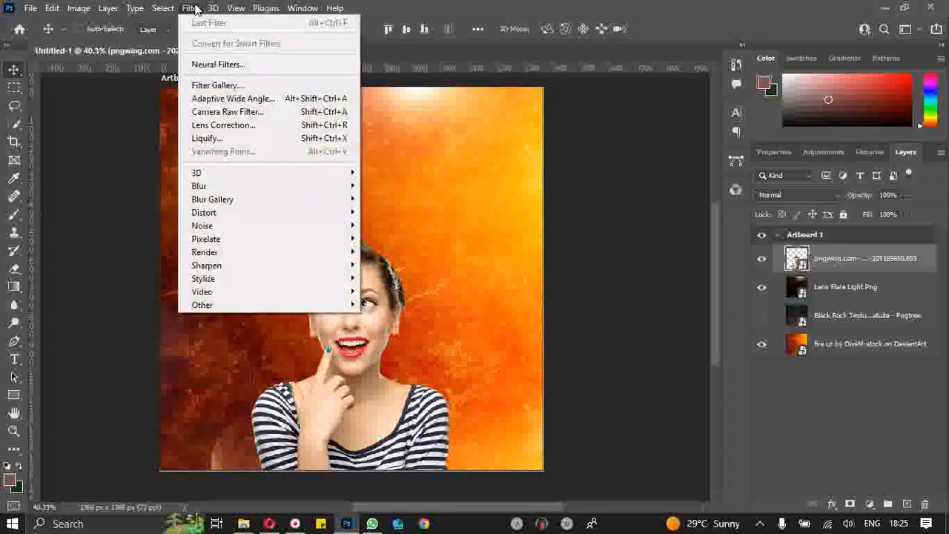
left_click(251, 113)
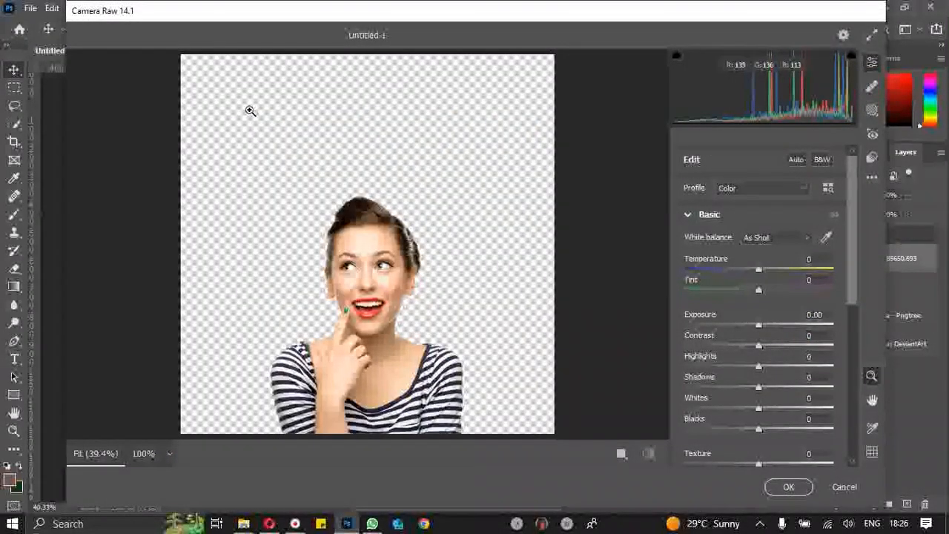
scroll(714, 324, "down", 1)
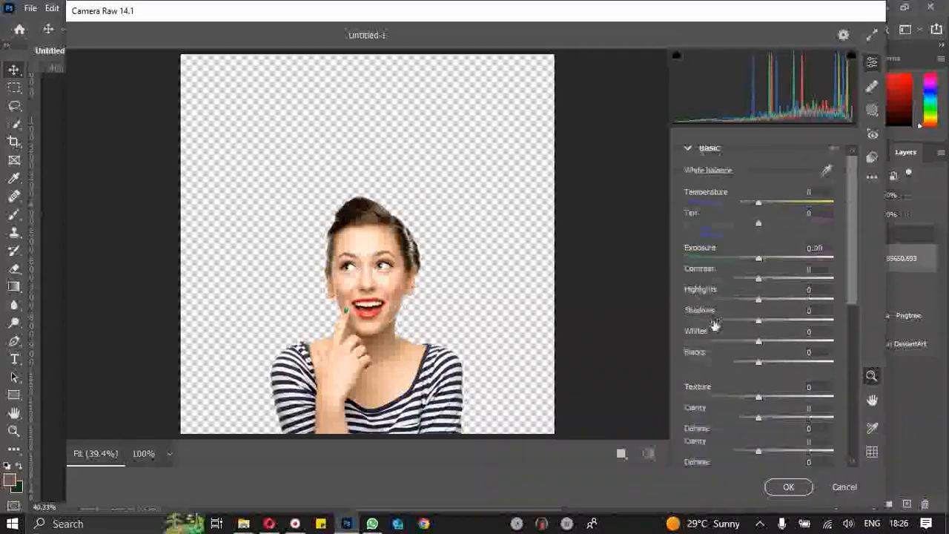
scroll(714, 324, "down", 2)
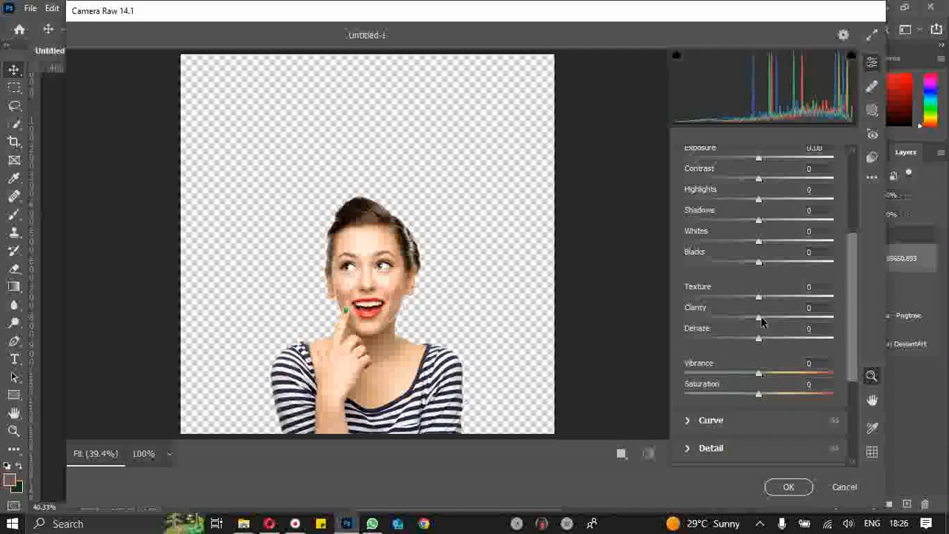
left_click_drag(840, 325, 854, 326)
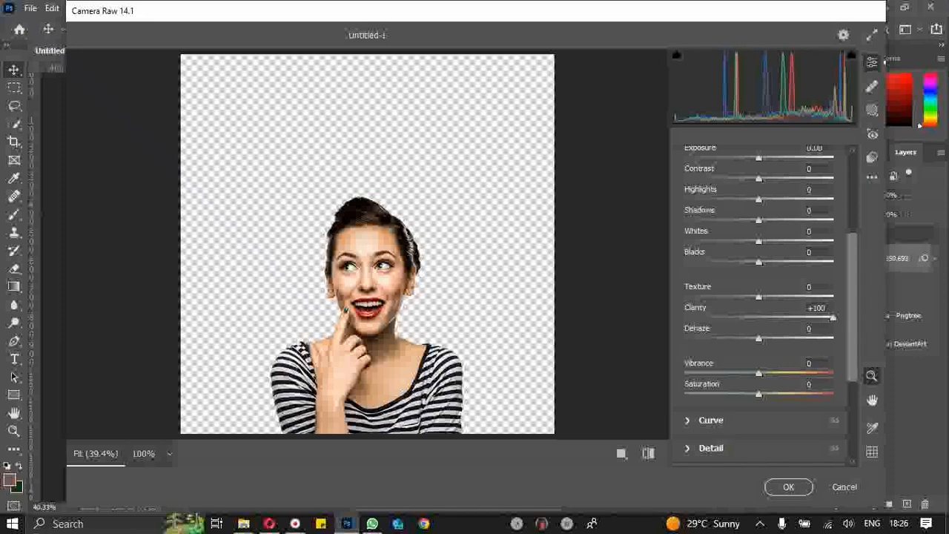
- Set Shadows to +32, Whites to -29 and Blacks to +2 for the woman's layer in Camera Raw and apply the filter
left_click(872, 376)
left_click_drag(758, 220, 806, 226)
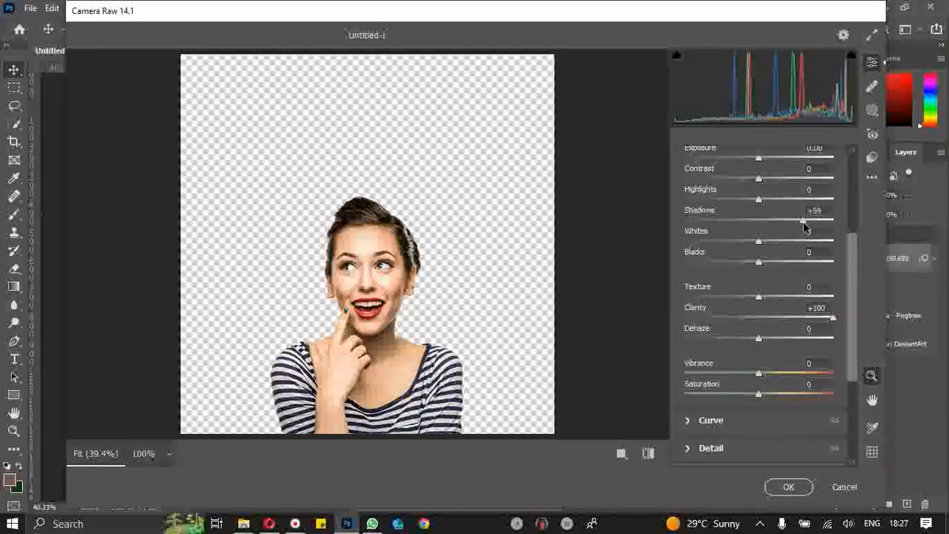
left_click_drag(760, 263, 824, 264)
left_click_drag(803, 221, 769, 222)
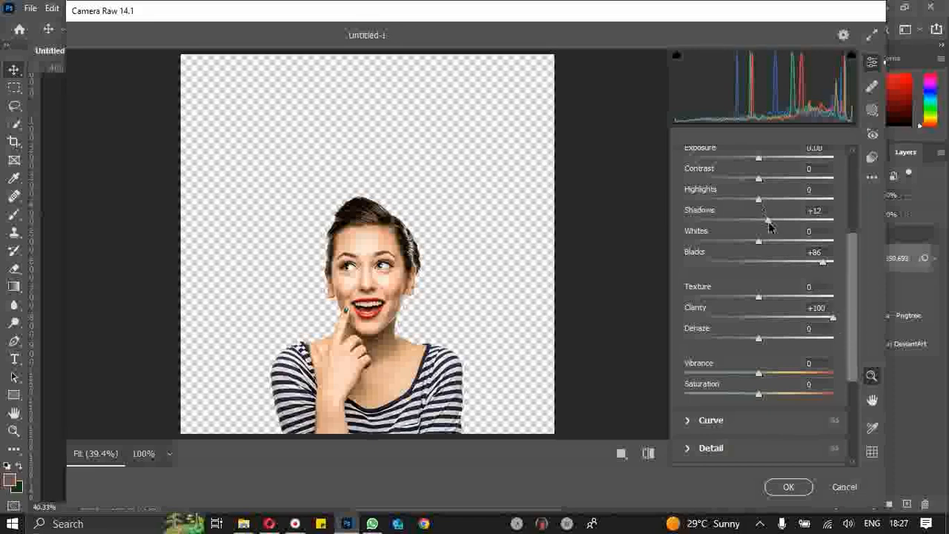
left_click_drag(769, 225, 762, 224)
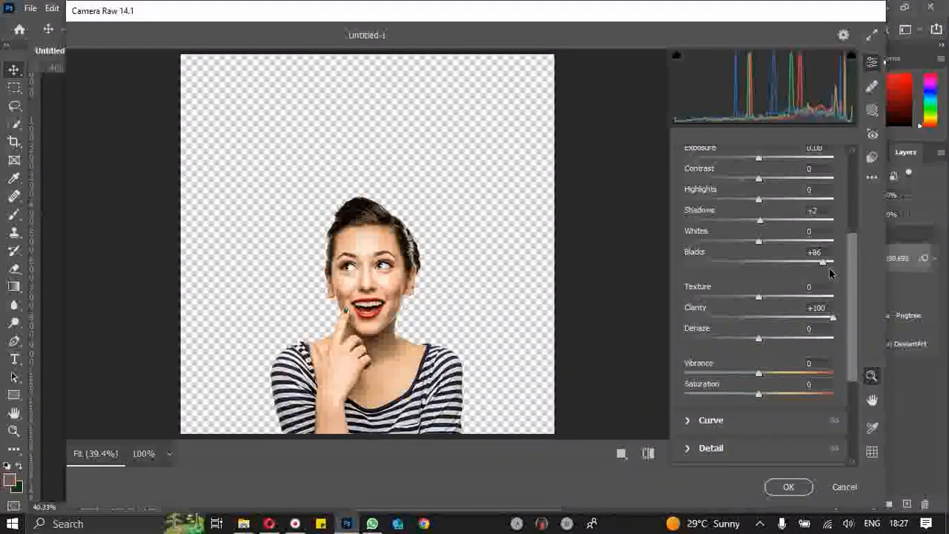
left_click_drag(823, 264, 760, 265)
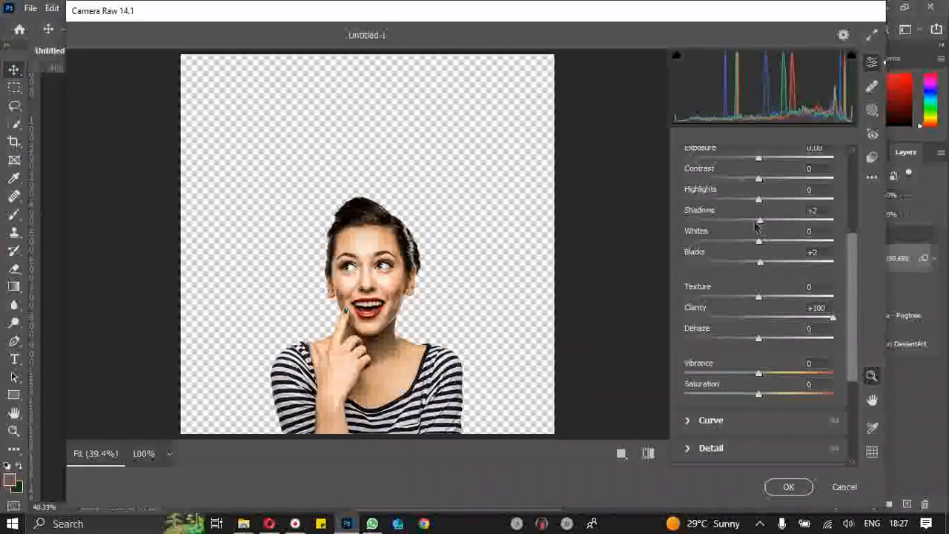
left_click_drag(762, 223, 784, 219)
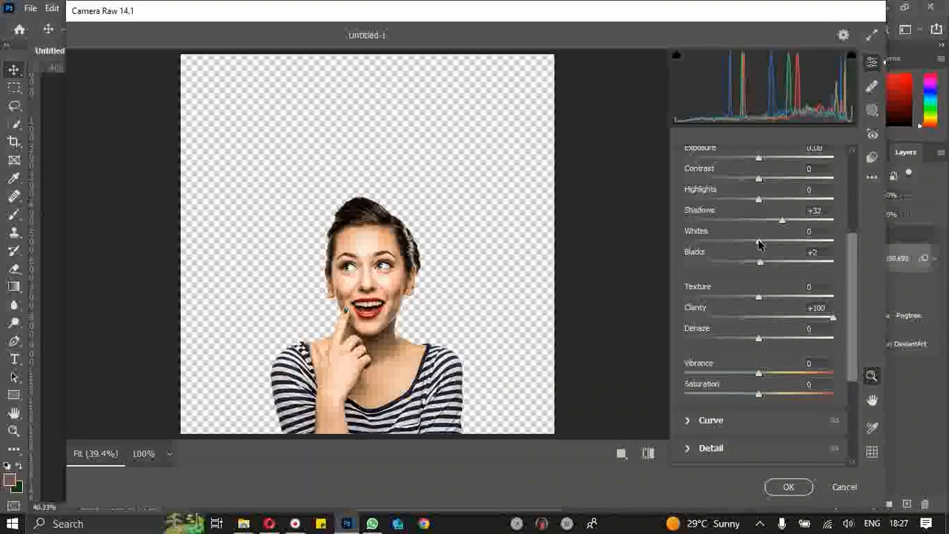
left_click_drag(759, 242, 736, 244)
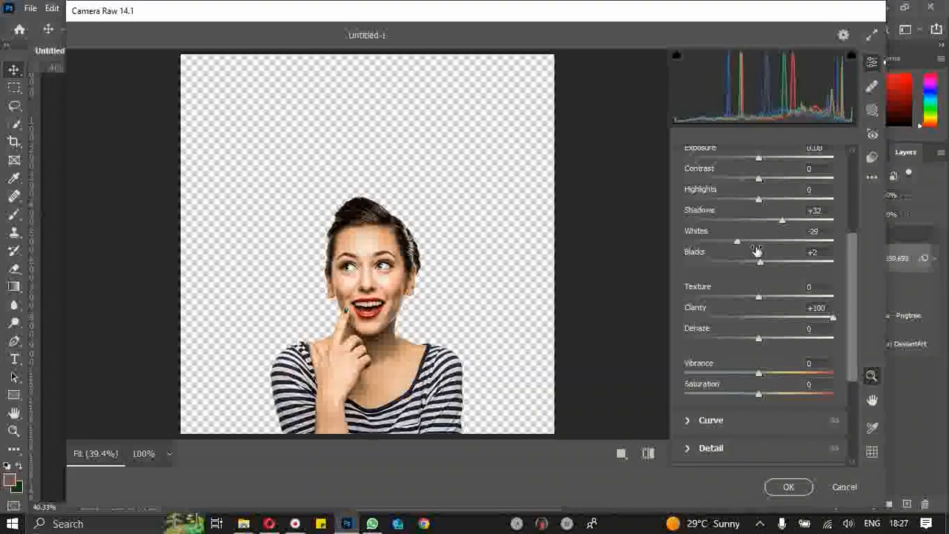
left_click(787, 487)
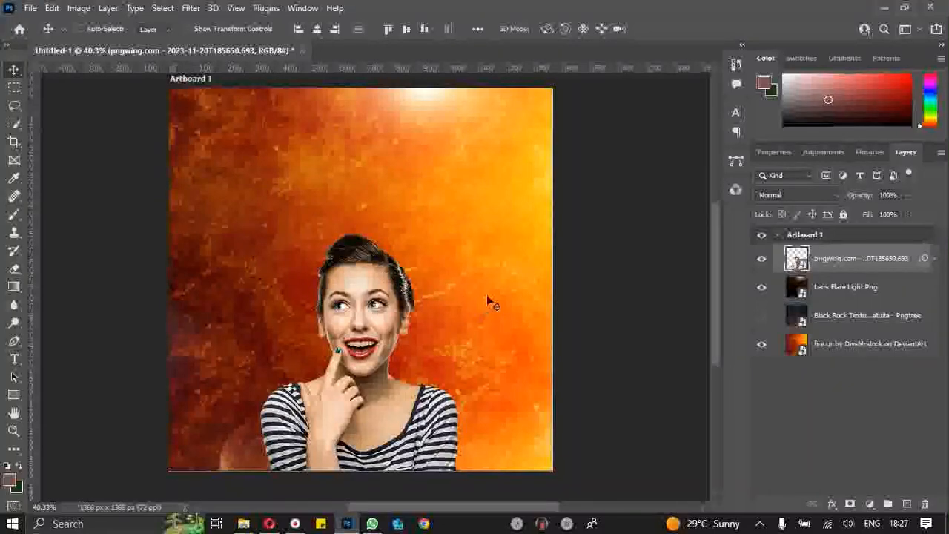
- Move the woman's layer beneath the Black Rock Texture layer, directly above the fire background
scroll(372, 269, "down", 1)
scroll(373, 271, "up", 1)
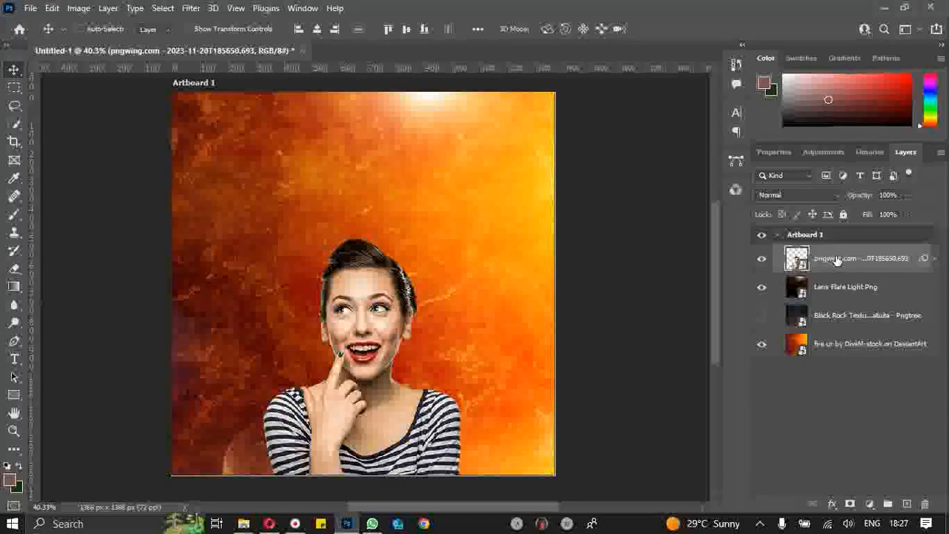
left_click_drag(845, 287, 843, 325)
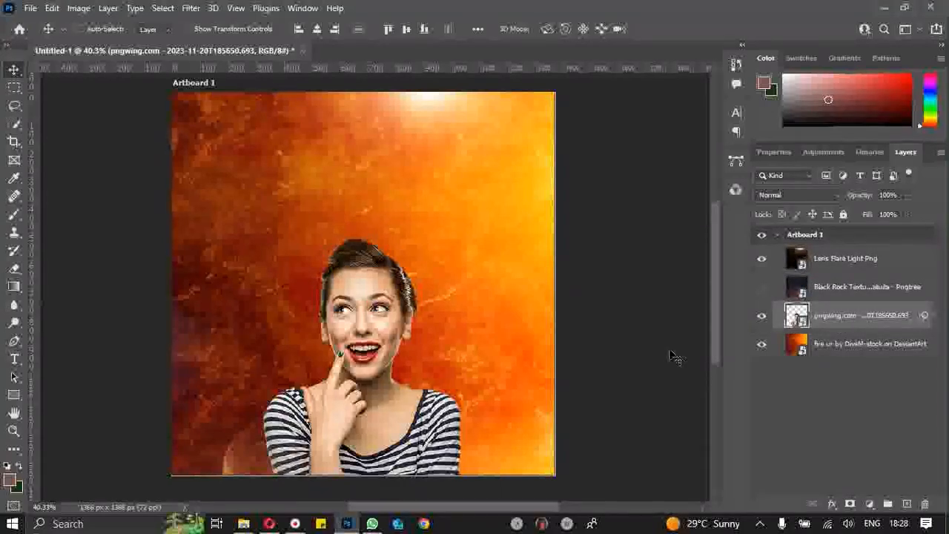
- Show the Black Rock Texture layer and set its blend mode to Soft Light
left_click(762, 287)
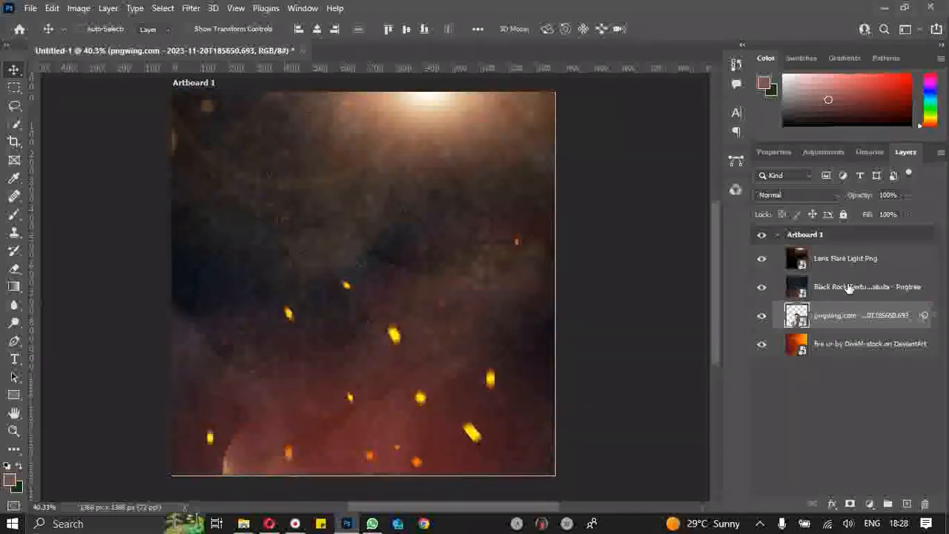
left_click(849, 287)
left_click(789, 195)
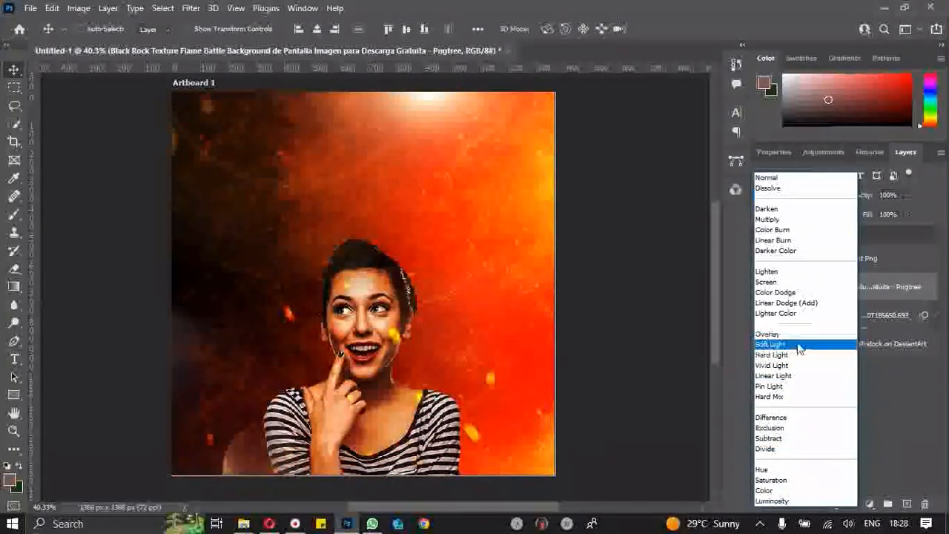
left_click(798, 345)
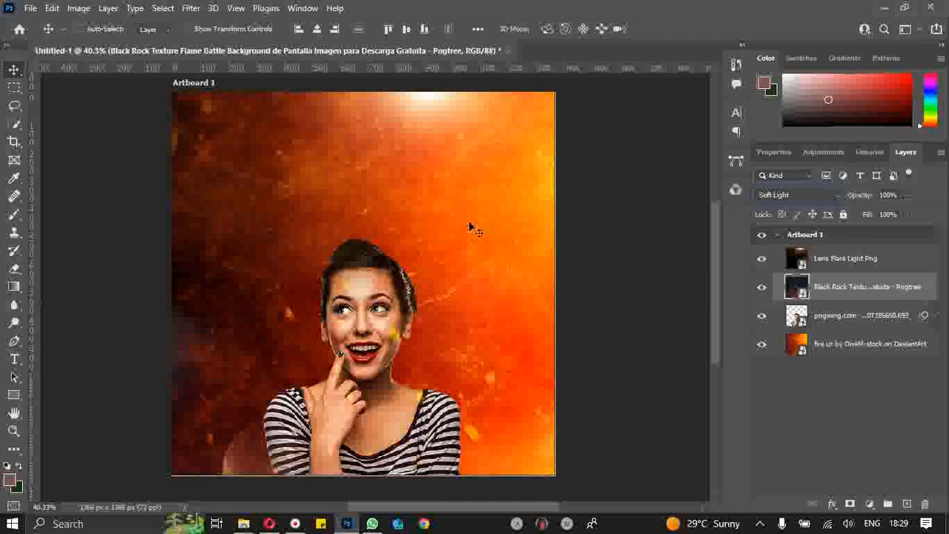
scroll(430, 251, "down", 2)
scroll(444, 249, "up", 1)
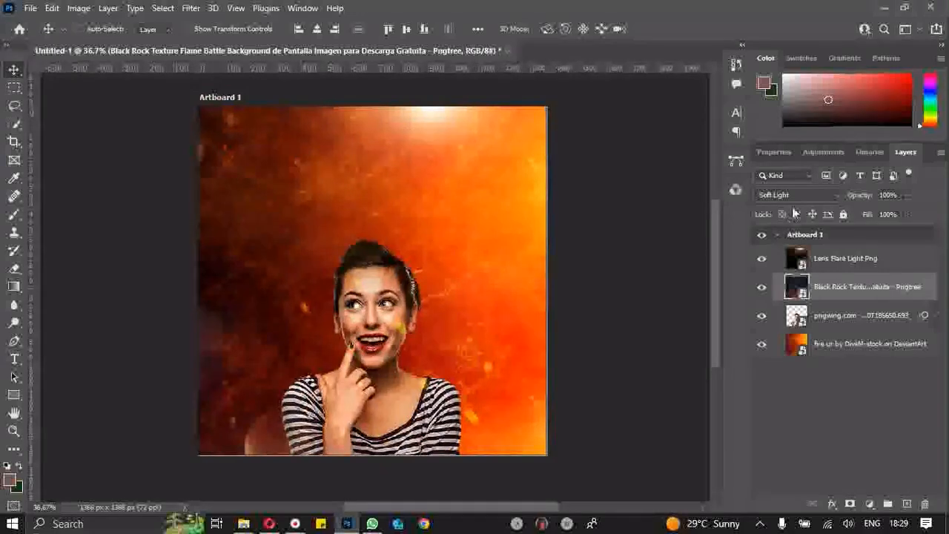
left_click(798, 194)
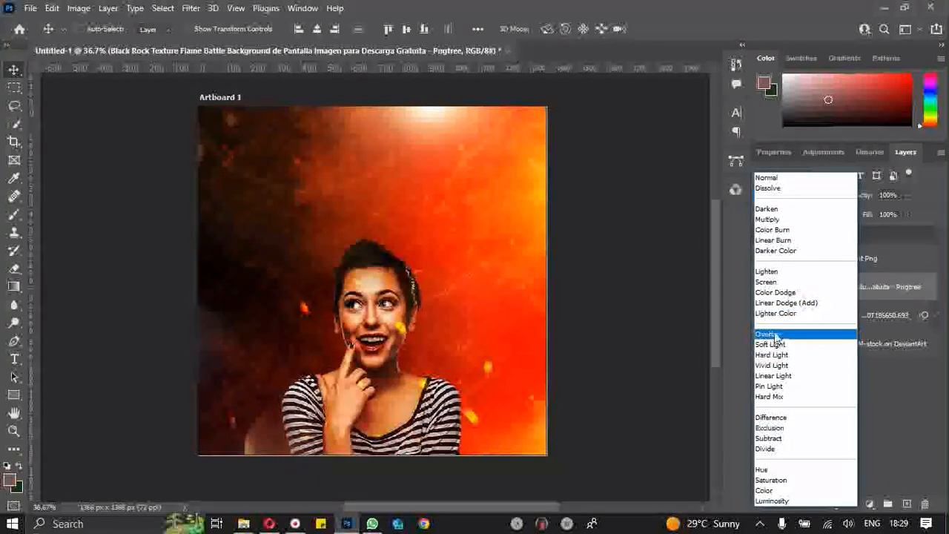
left_click(775, 345)
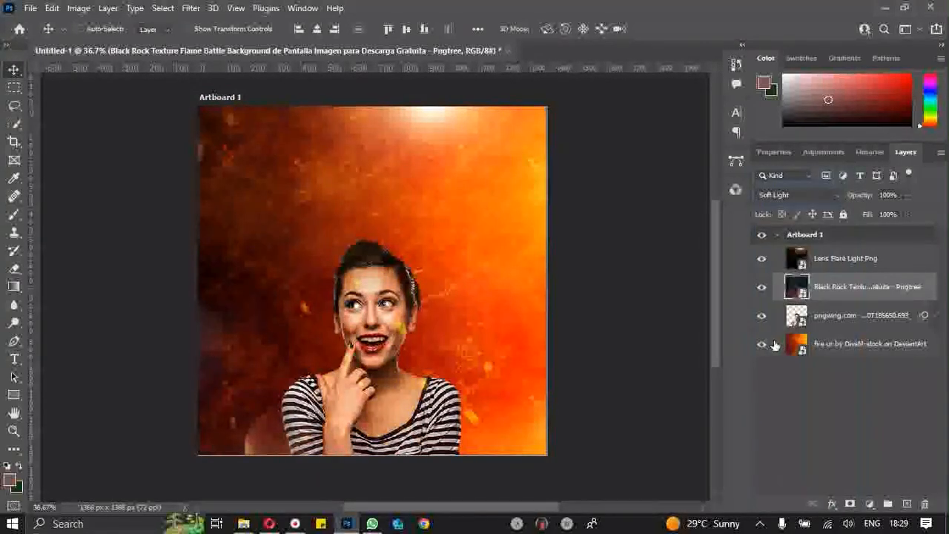
- Toggle the Black Rock Texture layer's visibility to compare the artwork with and without it, leaving it shown
left_click(768, 290)
left_click(768, 290)
left_click(769, 290)
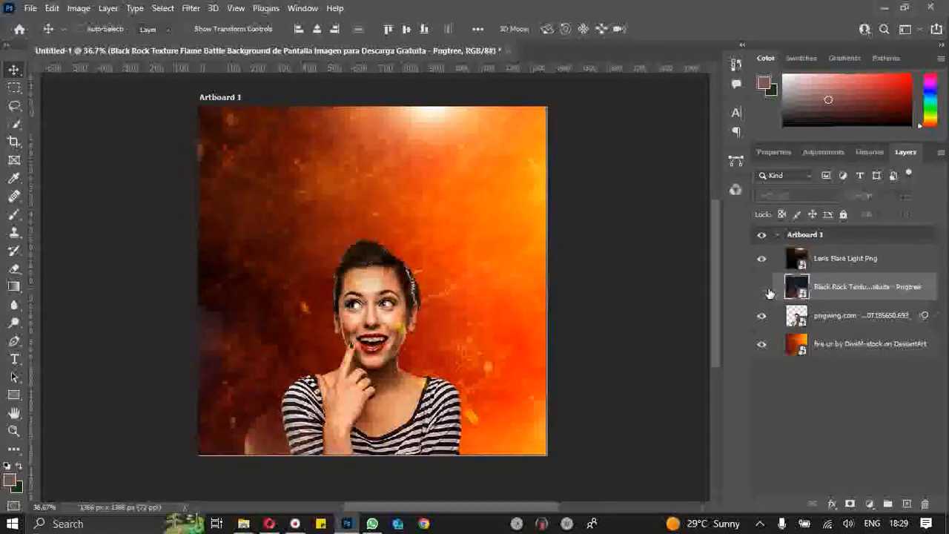
left_click(768, 290)
scroll(407, 230, "up", 1)
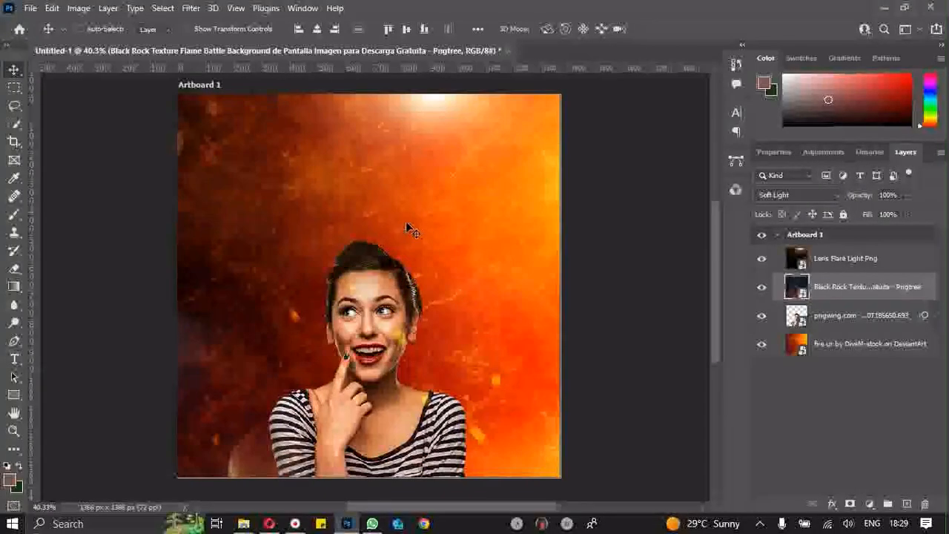
left_click(756, 277)
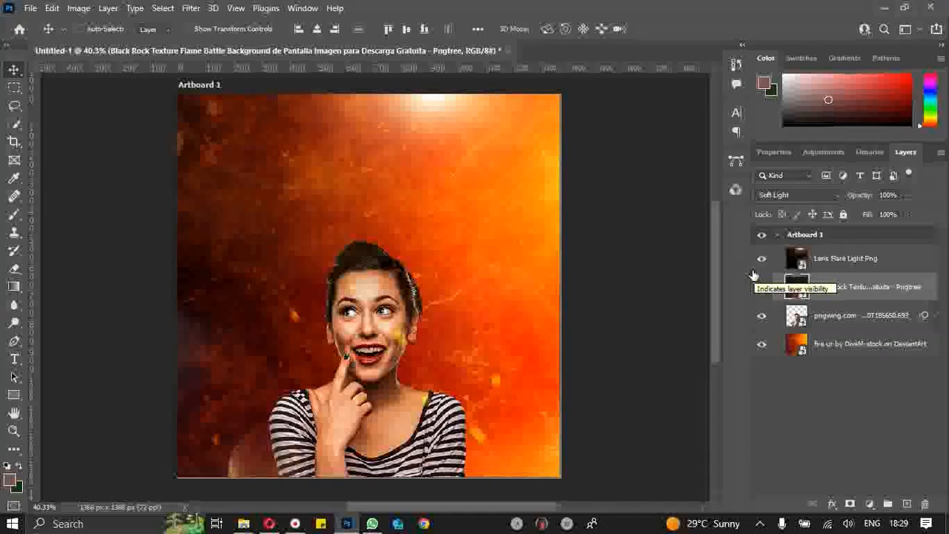
left_click(754, 276)
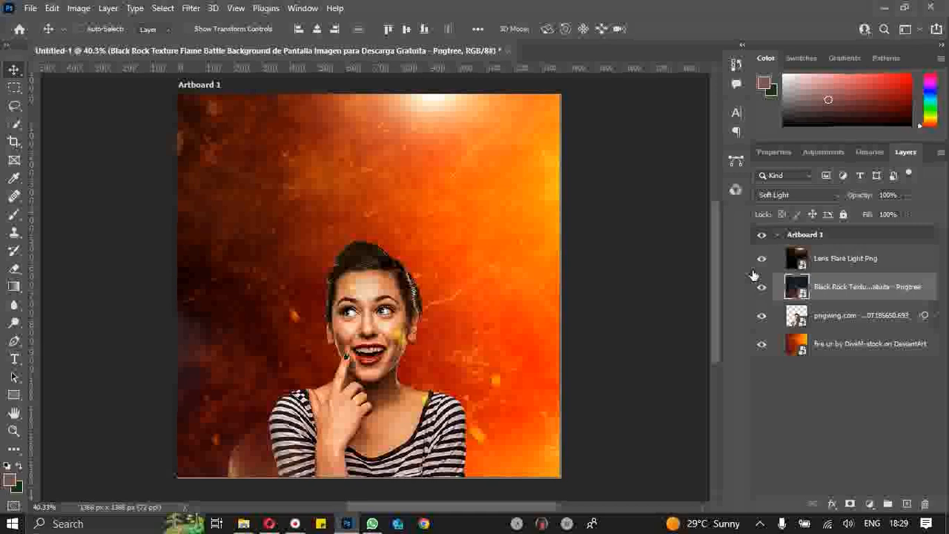
left_click(295, 523)
left_click(625, 336)
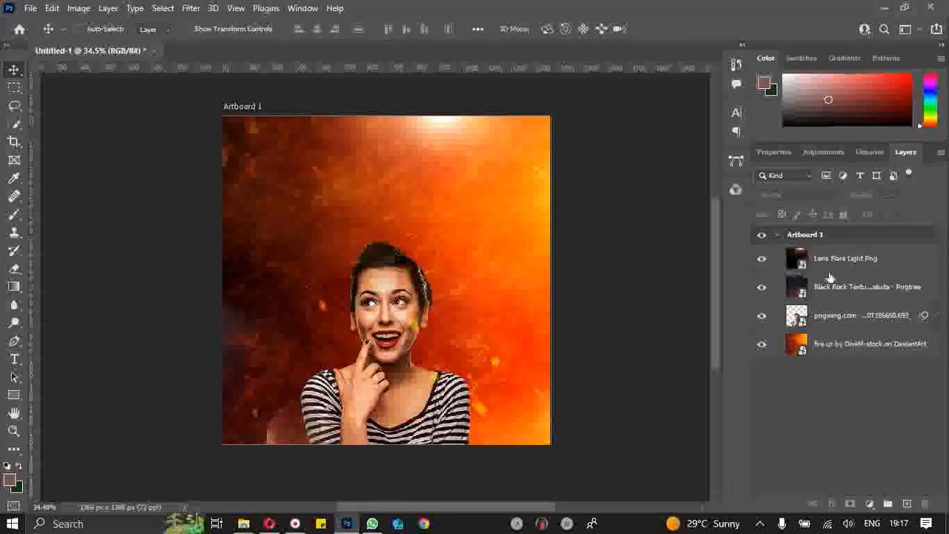
- Place the golden Happy Birthday lettering PNG from the File Explorer design folder onto the Photoshop artboard
key("alt+Tab")
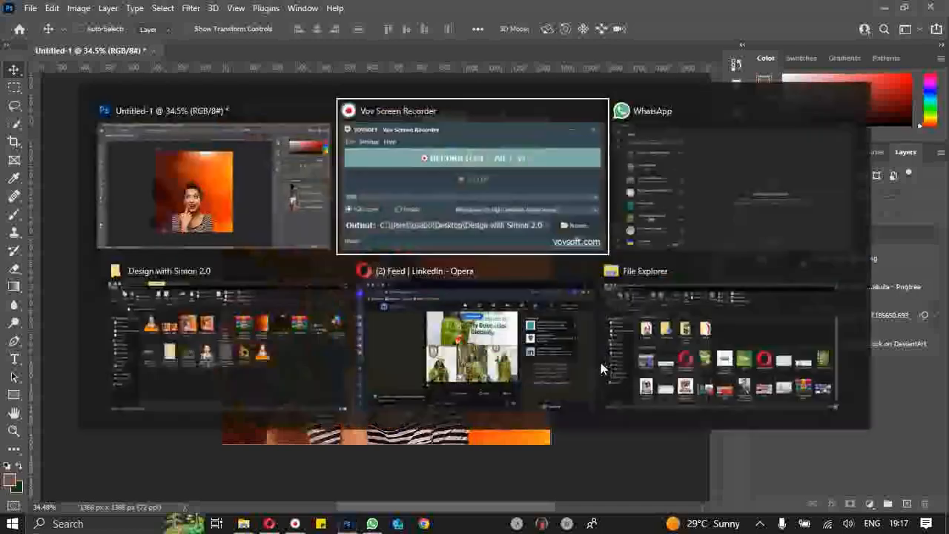
left_click(247, 340)
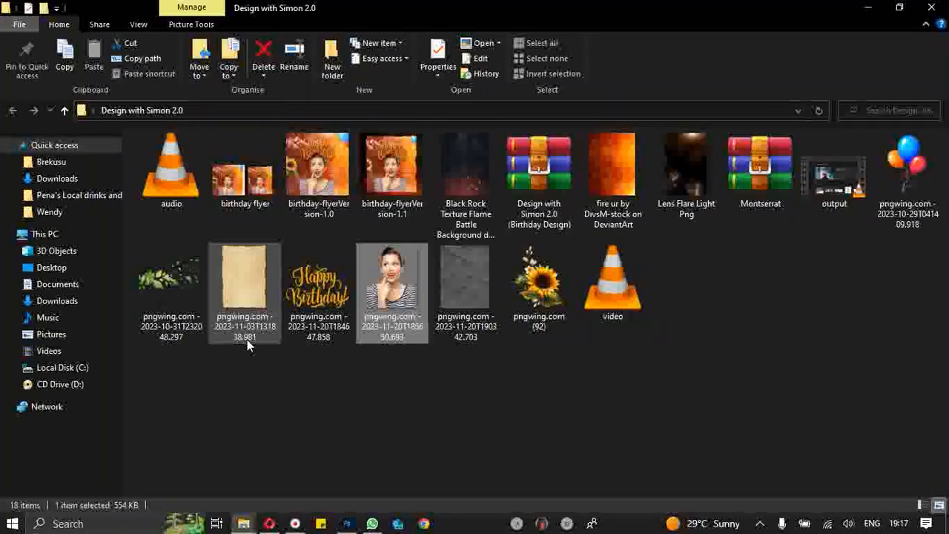
left_click(337, 281)
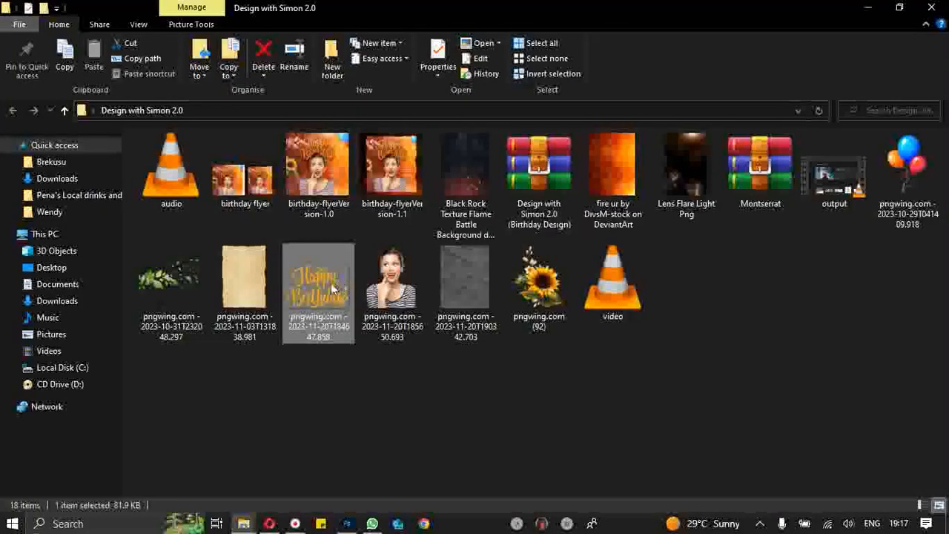
left_click_drag(338, 283, 391, 275)
key("alt+Tab")
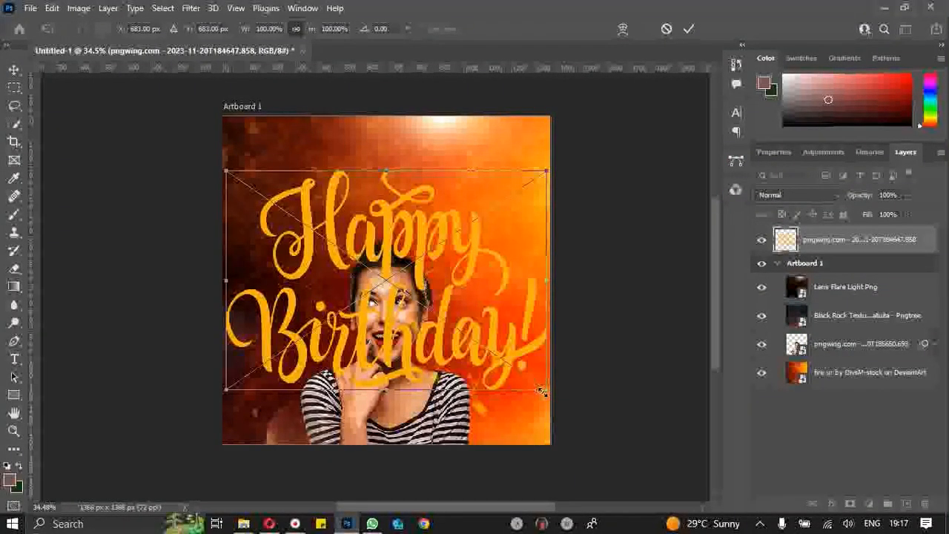
- Scale the Happy Birthday lettering to about 60% and position it just above the woman's face in the upper artboard
left_click_drag(542, 392, 475, 338)
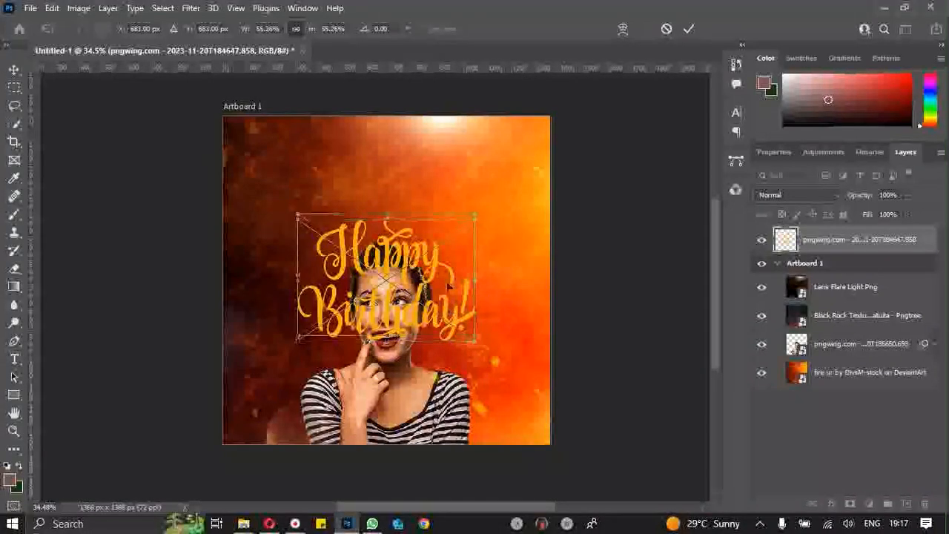
left_click_drag(448, 287, 455, 229)
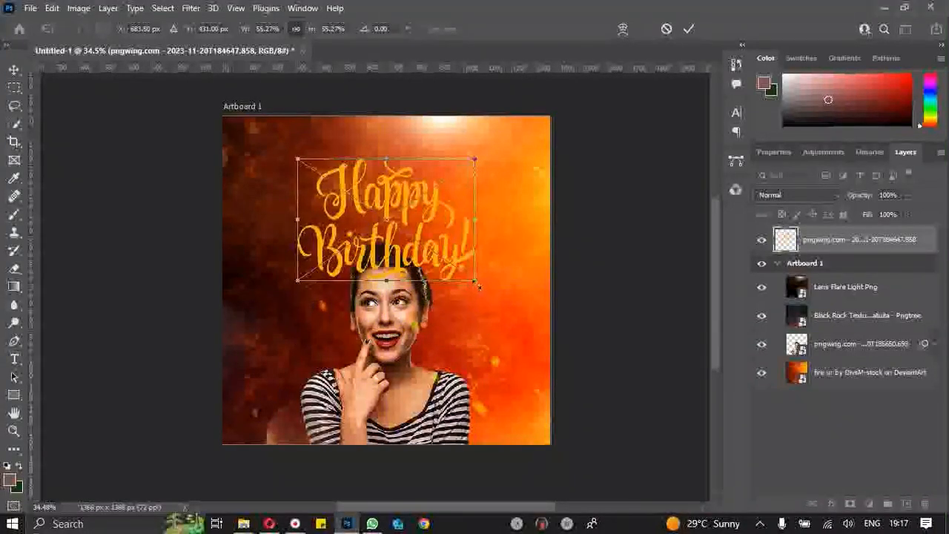
left_click_drag(479, 278, 483, 282)
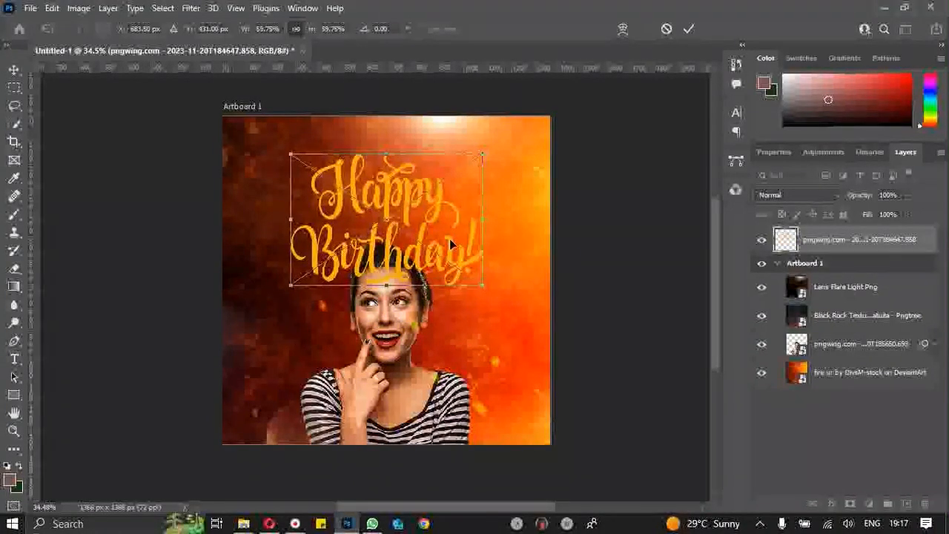
left_click_drag(449, 238, 450, 234)
key("Return")
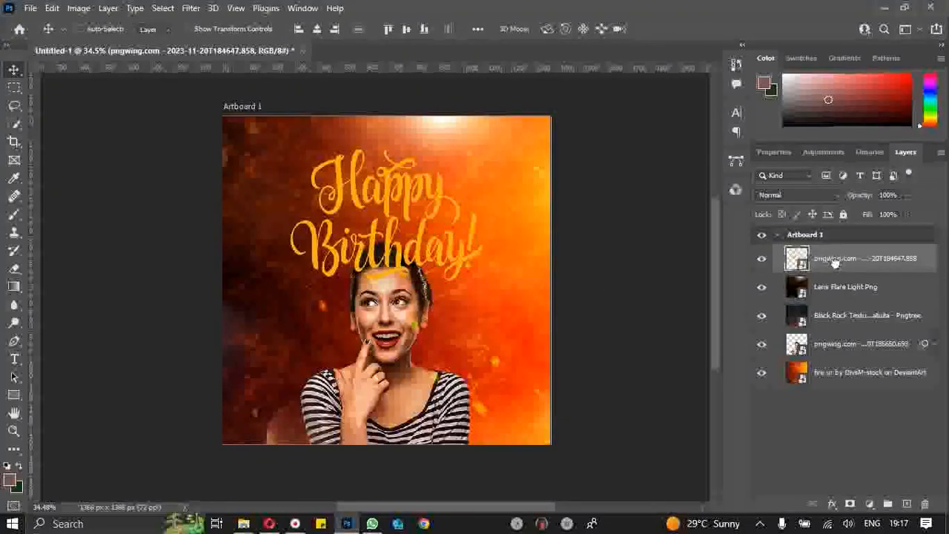
- Move the Happy Birthday layer beneath the woman's layer and hide the Lens Flare Light, Black Rock Texture and woman layers
left_click_drag(836, 261, 826, 359)
left_click(762, 258)
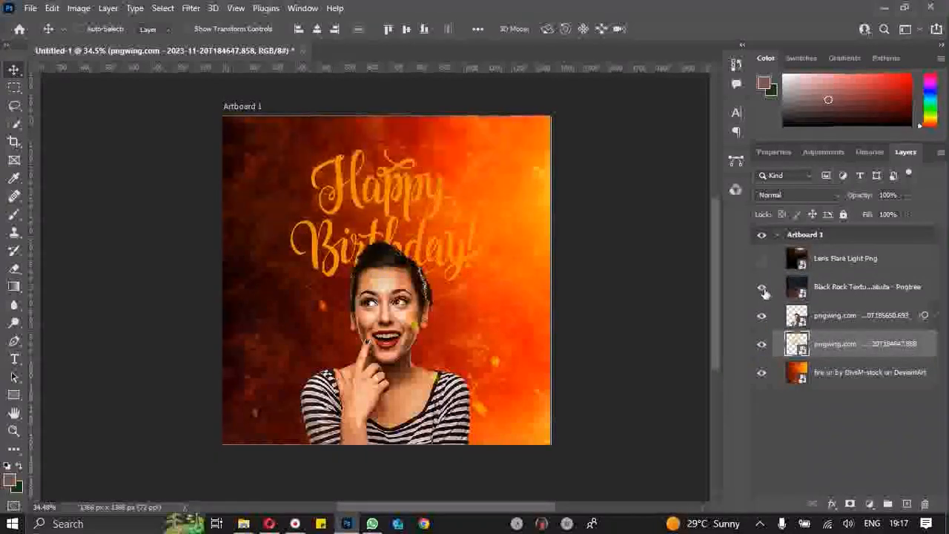
left_click(762, 286)
left_click(764, 316)
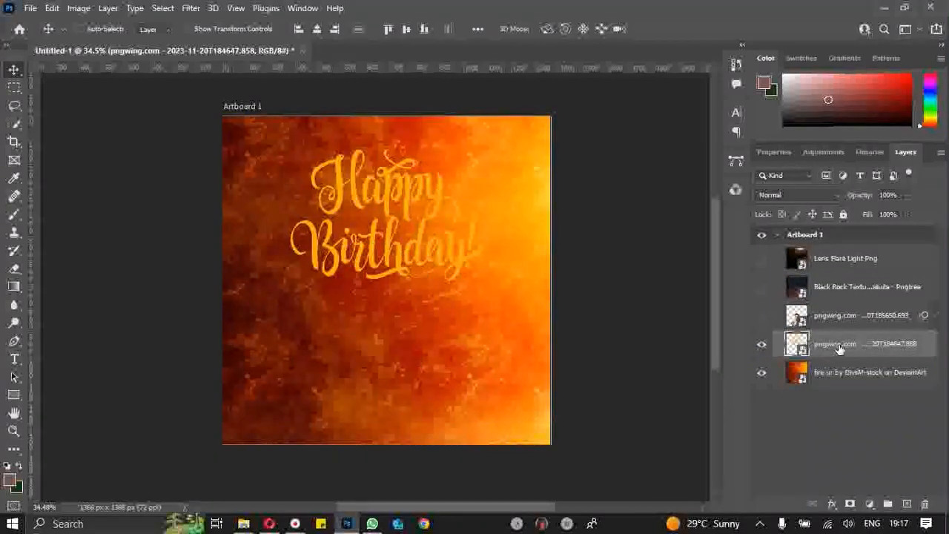
- Add a Stroke effect to the Happy Birthday lettering in dark red #760301 sampled from the fiery background
scroll(378, 186, "up", 3)
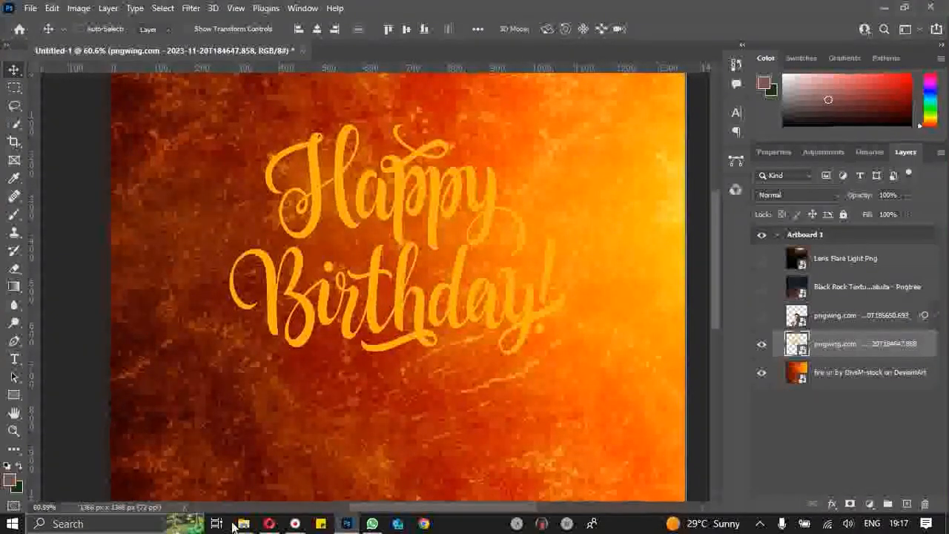
mouse_move(243, 524)
mouse_move(303, 485)
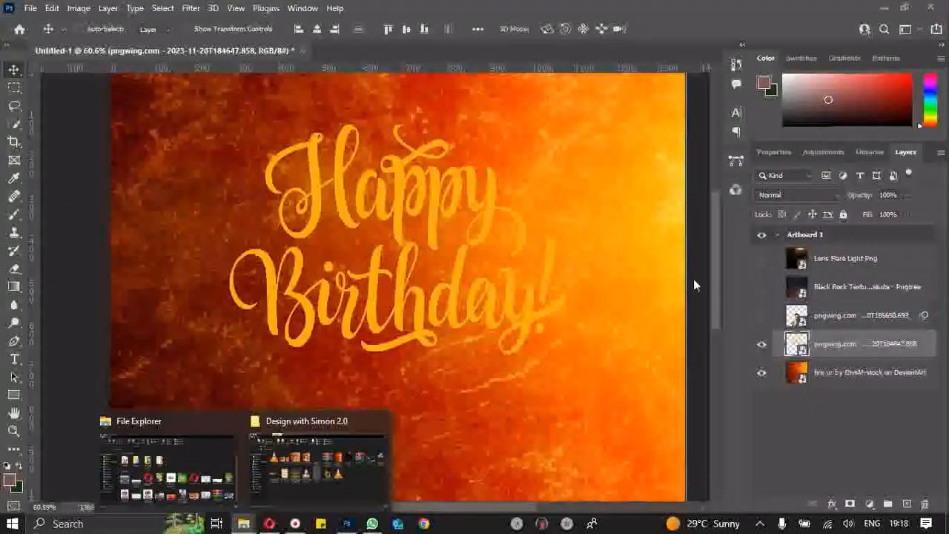
left_click(831, 504)
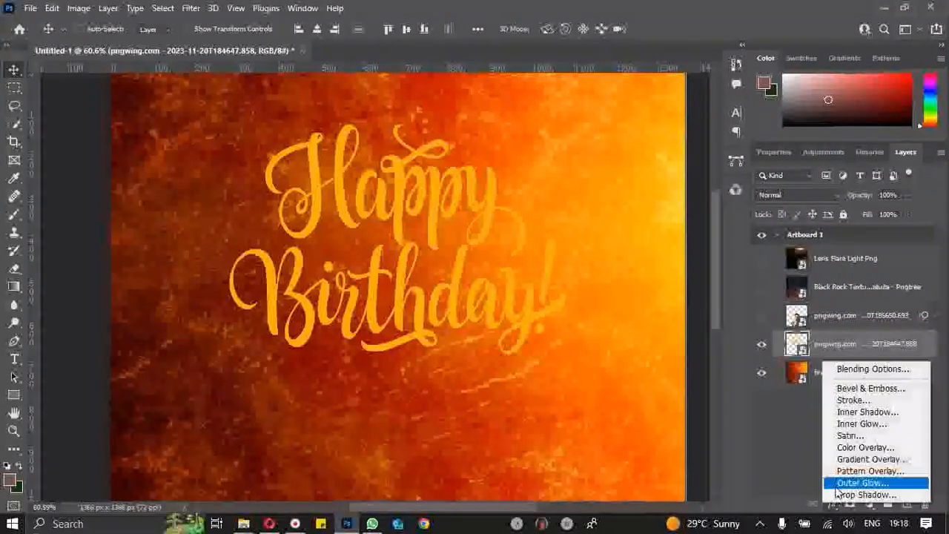
left_click(864, 401)
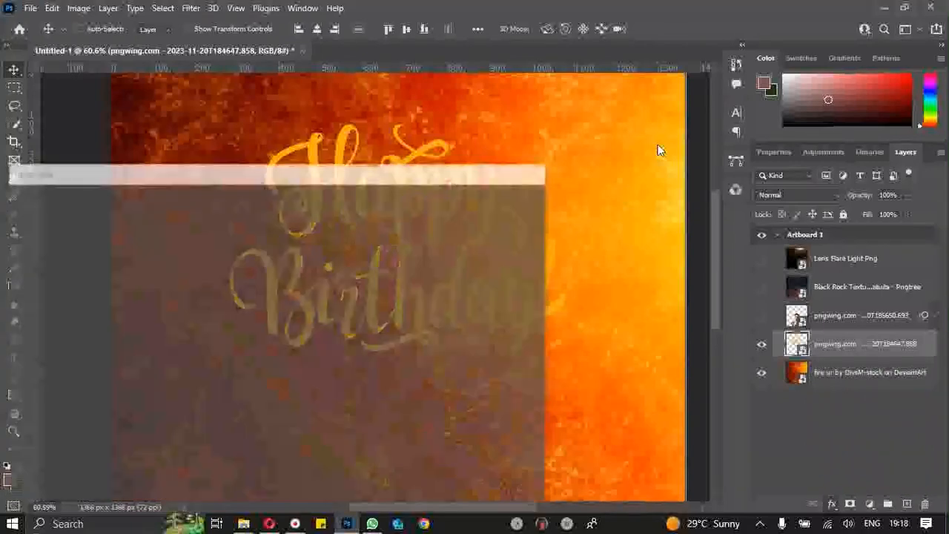
left_click_drag(534, 298, 933, 241)
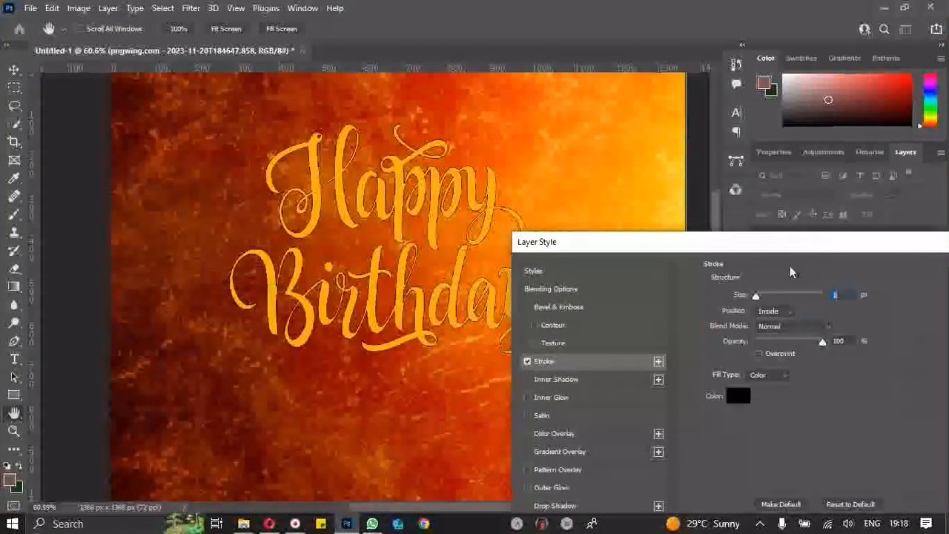
left_click(738, 395)
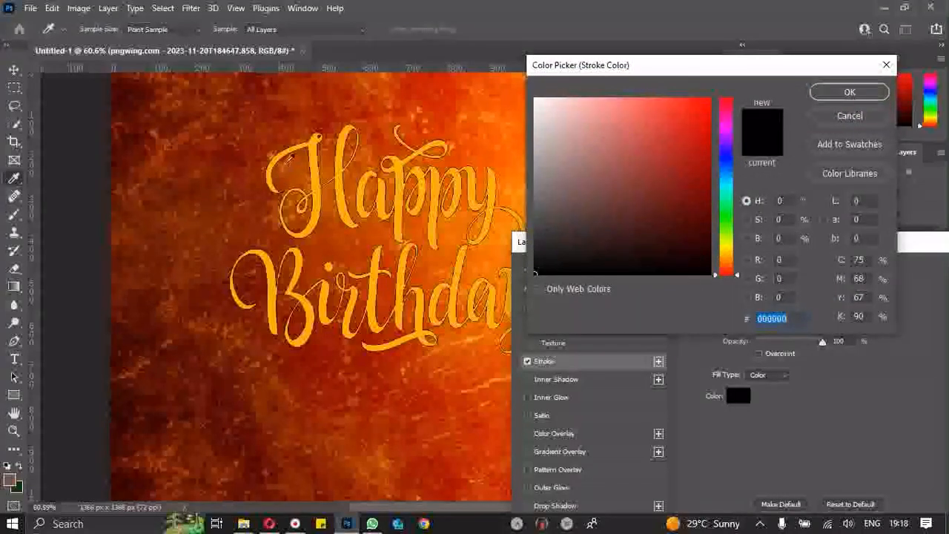
left_click(289, 111)
left_click(845, 93)
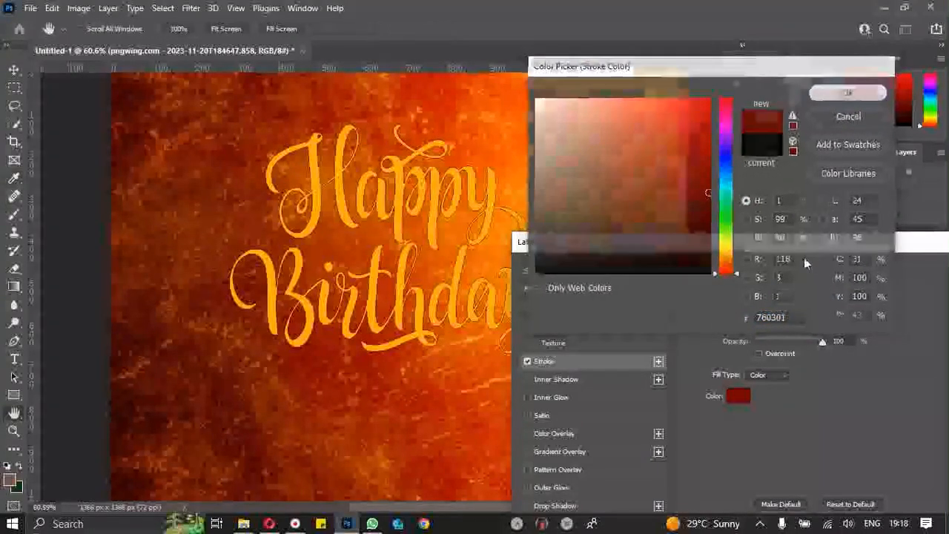
- Set the lettering's stroke size to 6 px and its position to Outside
left_click_drag(760, 297, 760, 297)
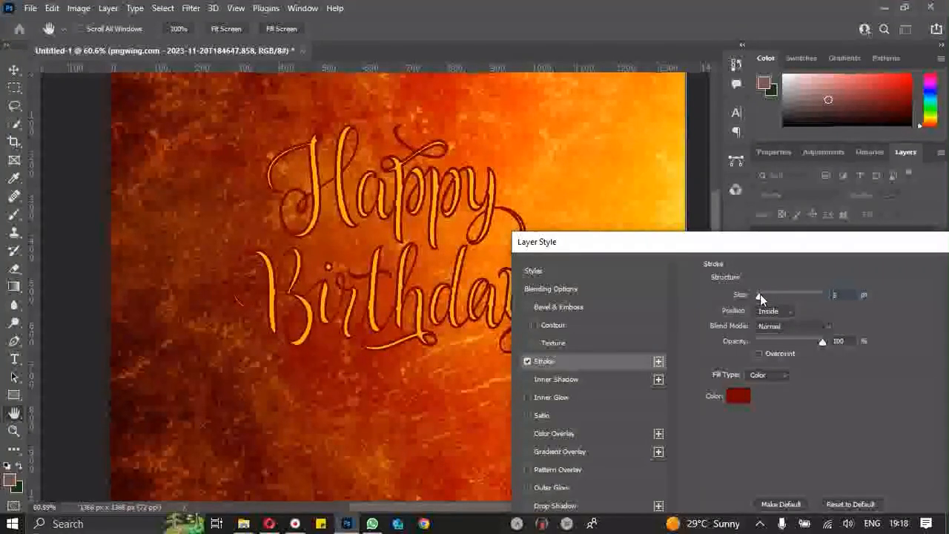
left_click(772, 311)
left_click(770, 307)
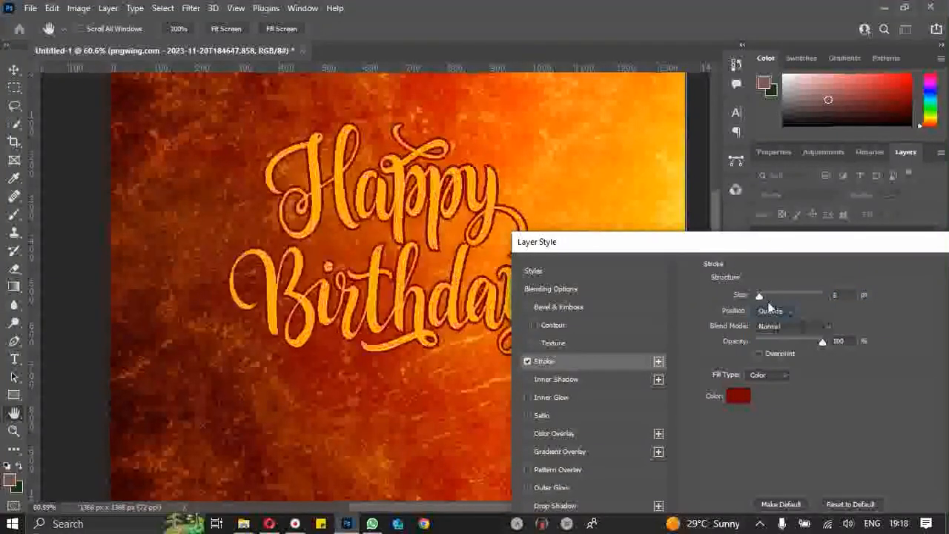
left_click_drag(711, 244, 780, 103)
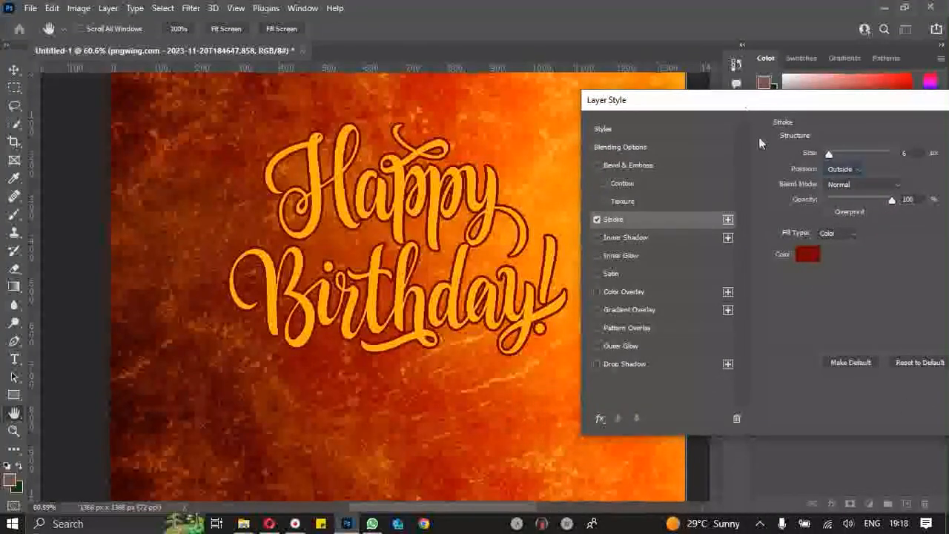
- Add a black Multiply Drop Shadow to the lettering with 100% opacity, 15 px distance and 24 px size
left_click(655, 366)
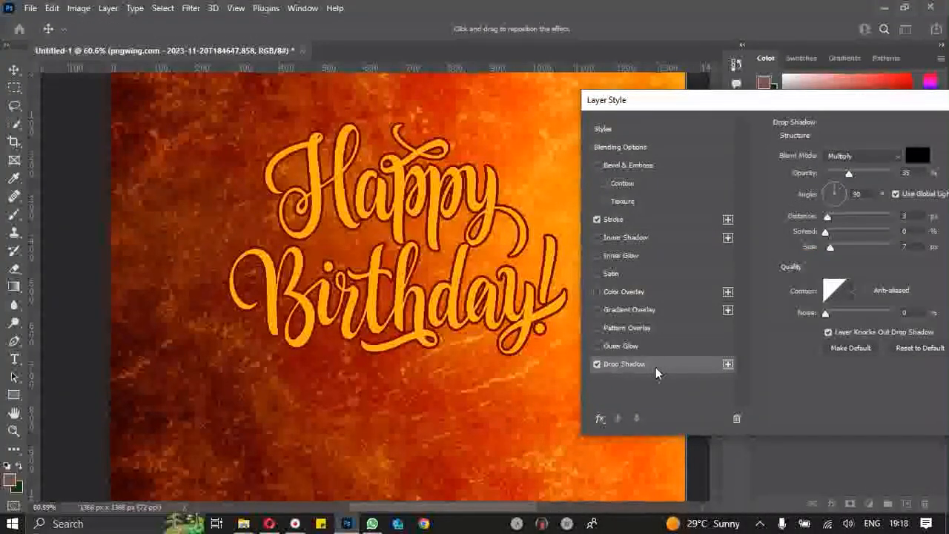
left_click_drag(828, 217, 828, 247)
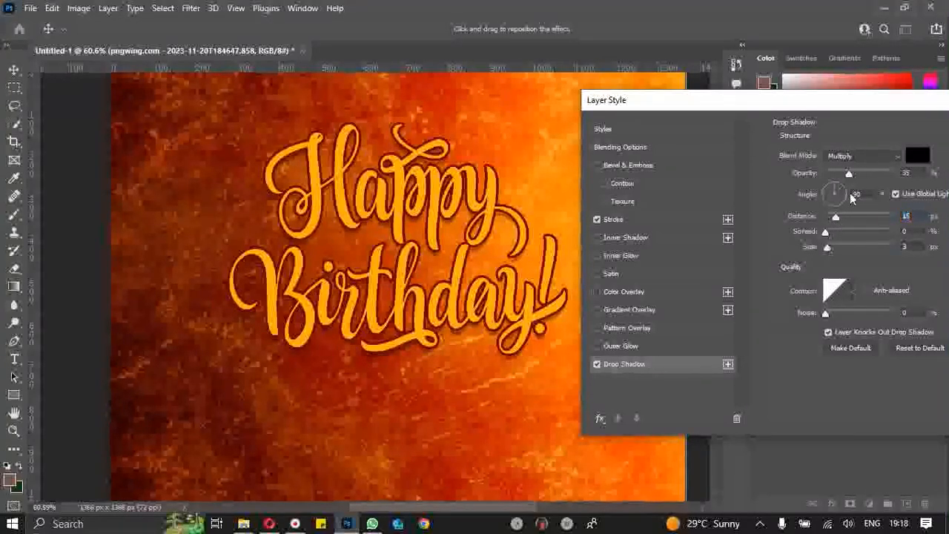
left_click_drag(848, 173, 879, 175)
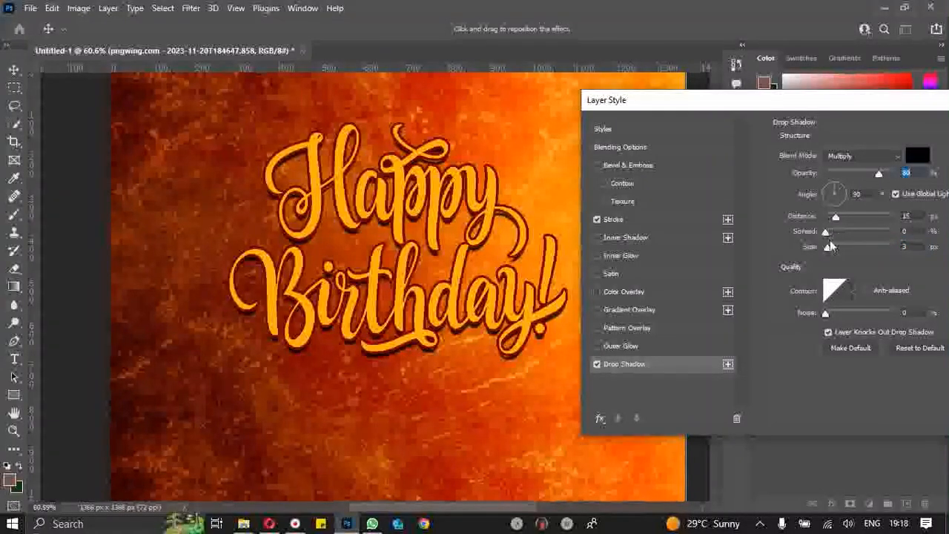
left_click_drag(830, 245, 836, 245)
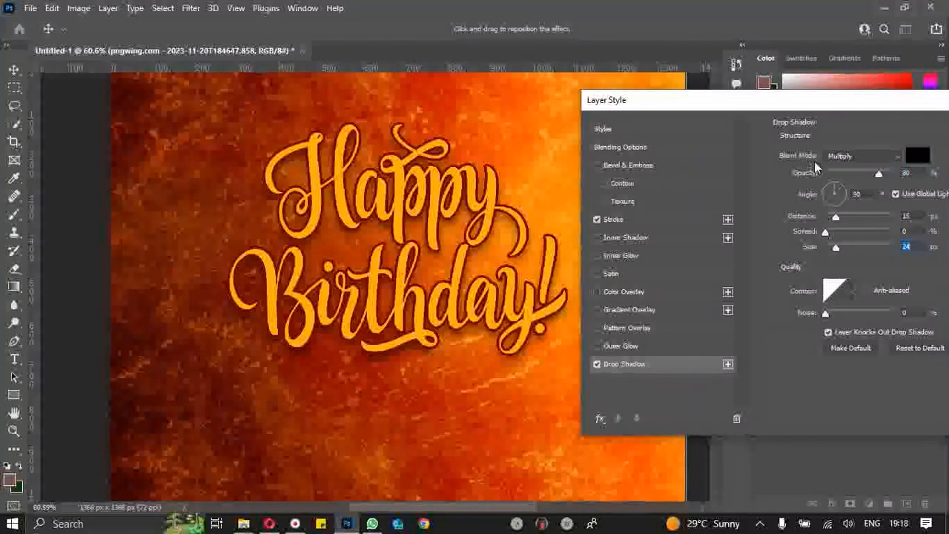
left_click_drag(876, 173, 899, 176)
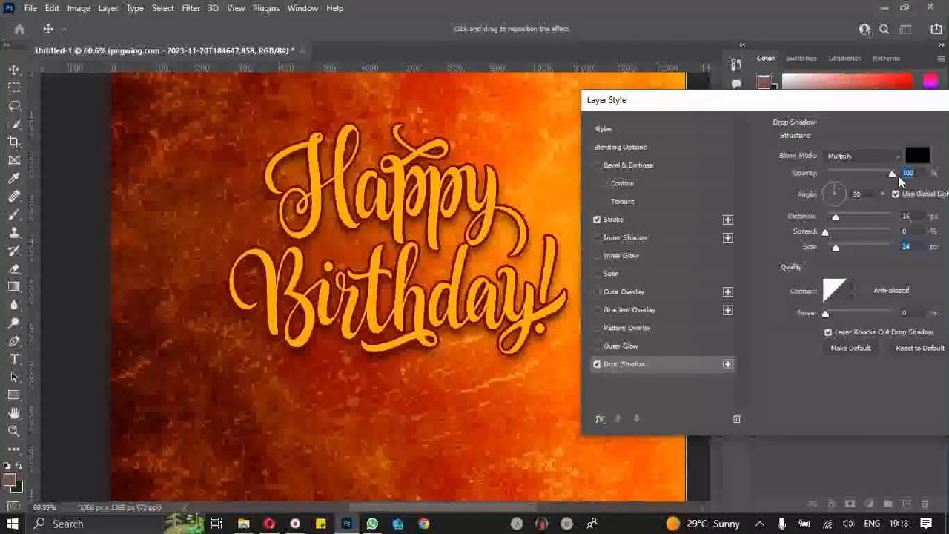
- Increase the lettering's stroke size to 8 px
left_click(668, 222)
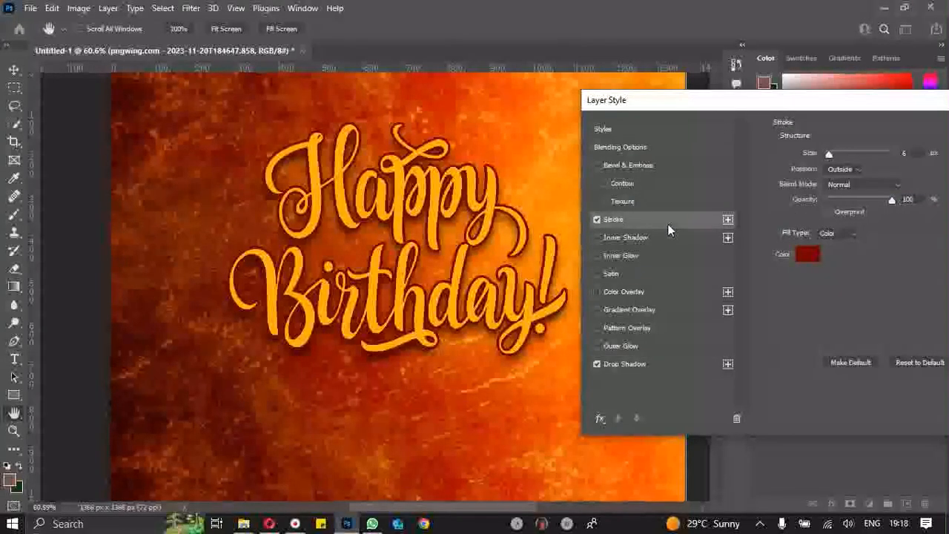
key("Up")
key("Up")
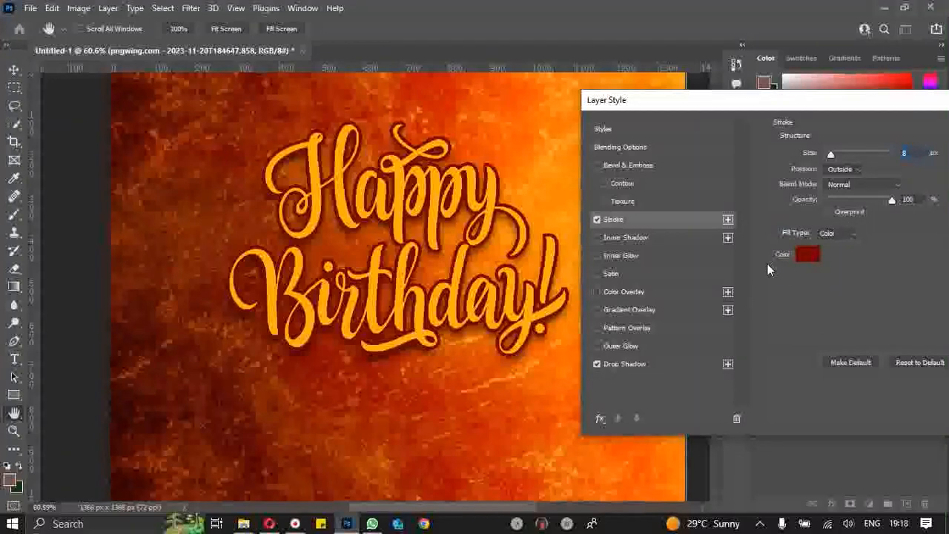
- Increase the drop shadow's distance slightly and apply a smooth Inner Bevel to the lettering with size 5 px and soften 6 px
left_click(657, 364)
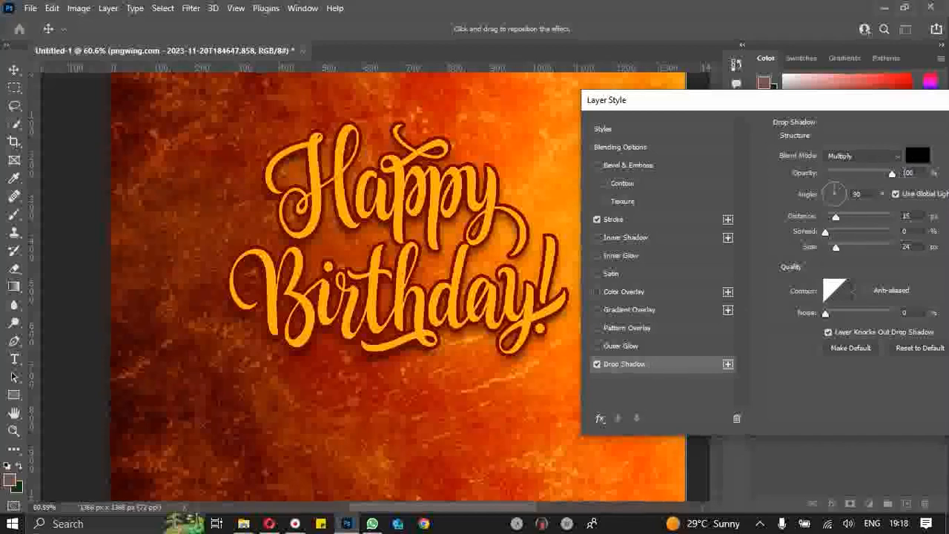
left_click_drag(836, 217, 842, 218)
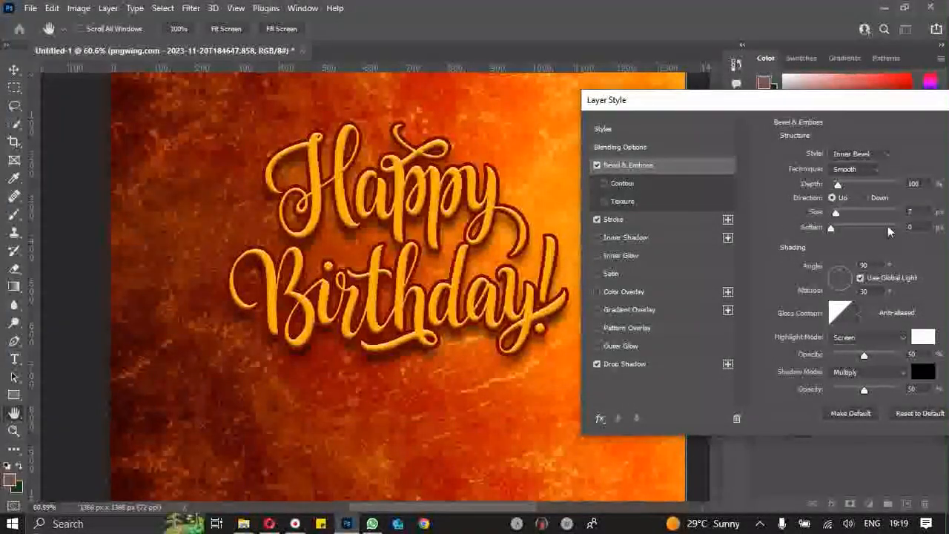
scroll(919, 211, "down", 3)
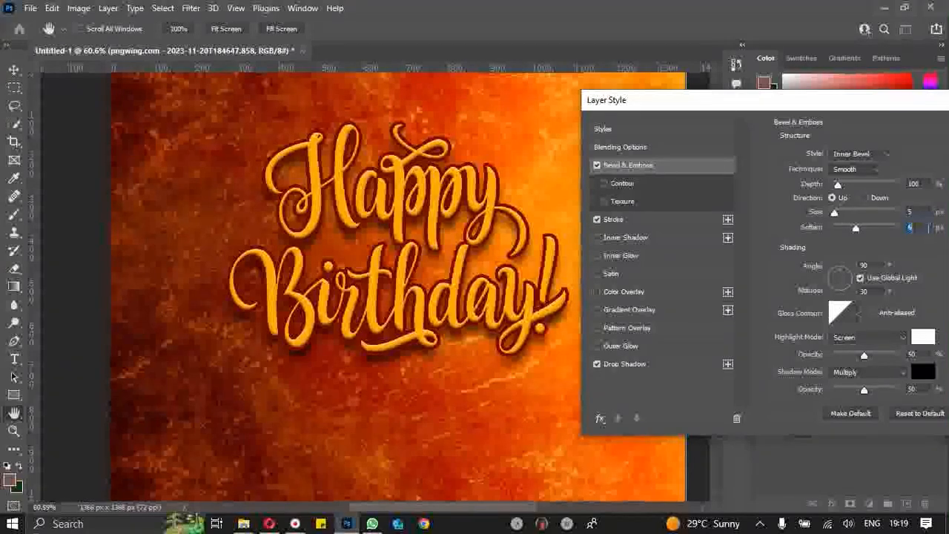
left_click_drag(790, 103, 432, 105)
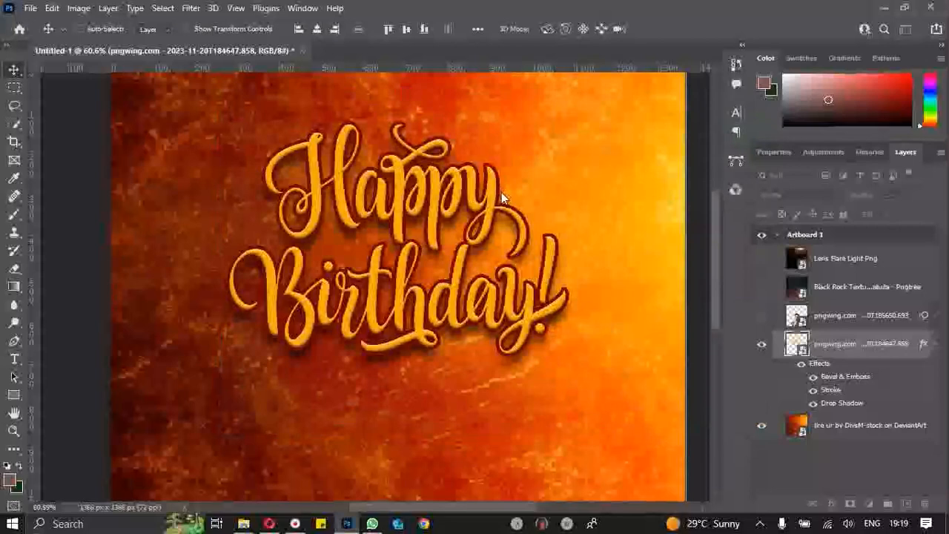
key("ctrl+0")
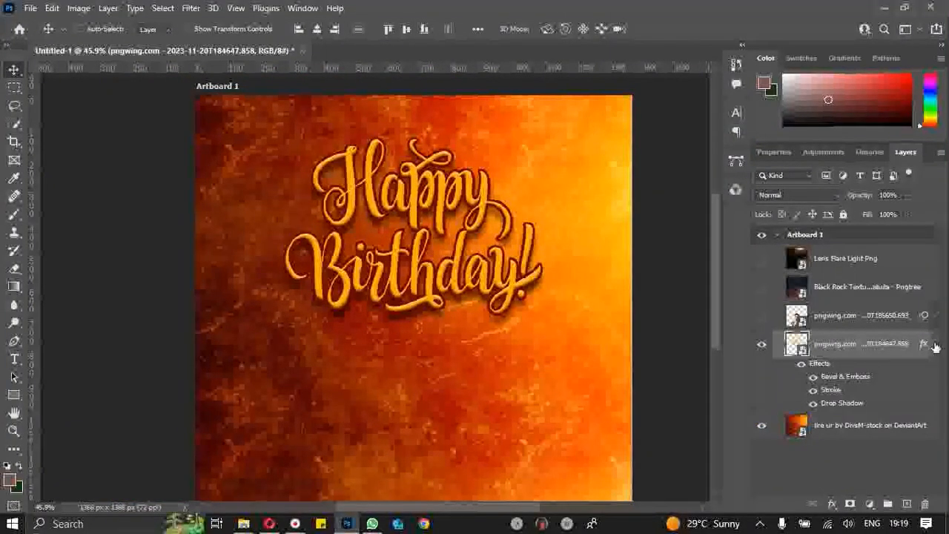
- Collapse the lettering layer's effects list and show the woman and Black Rock Texture layers again
left_click(936, 347)
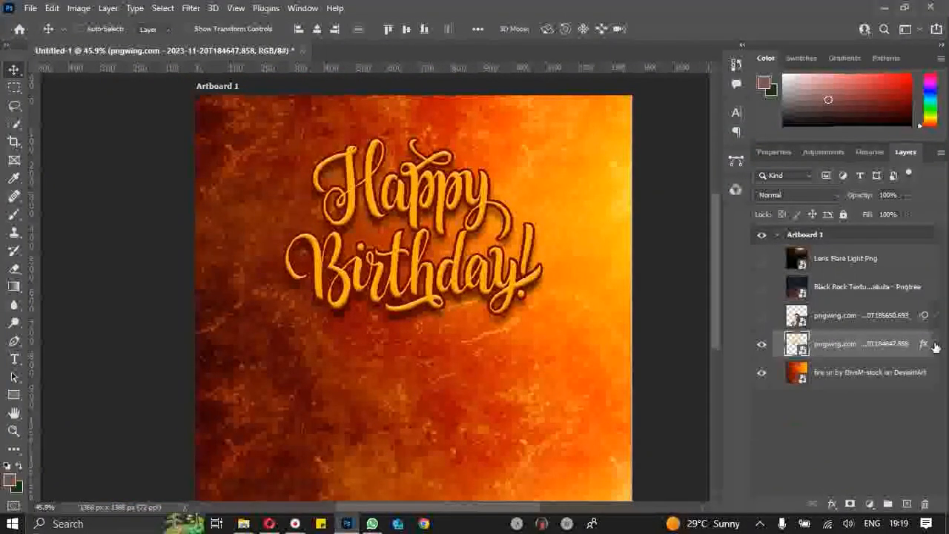
left_click(761, 317)
scroll(415, 273, "down", 2)
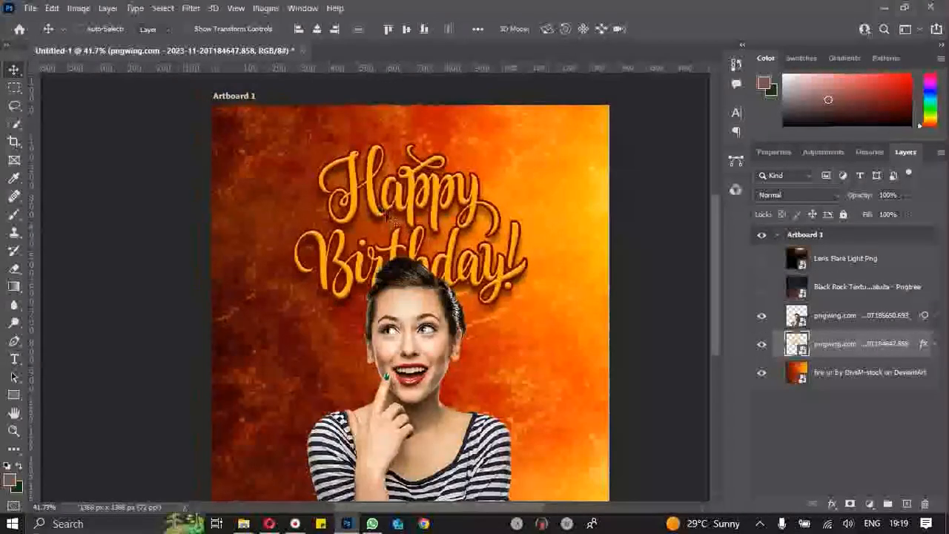
scroll(419, 341, "up", 1)
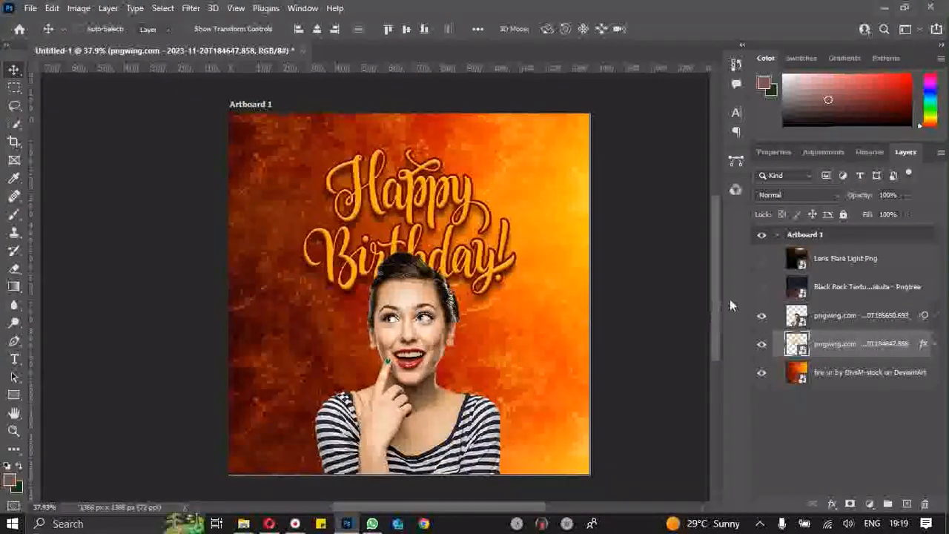
left_click(760, 290)
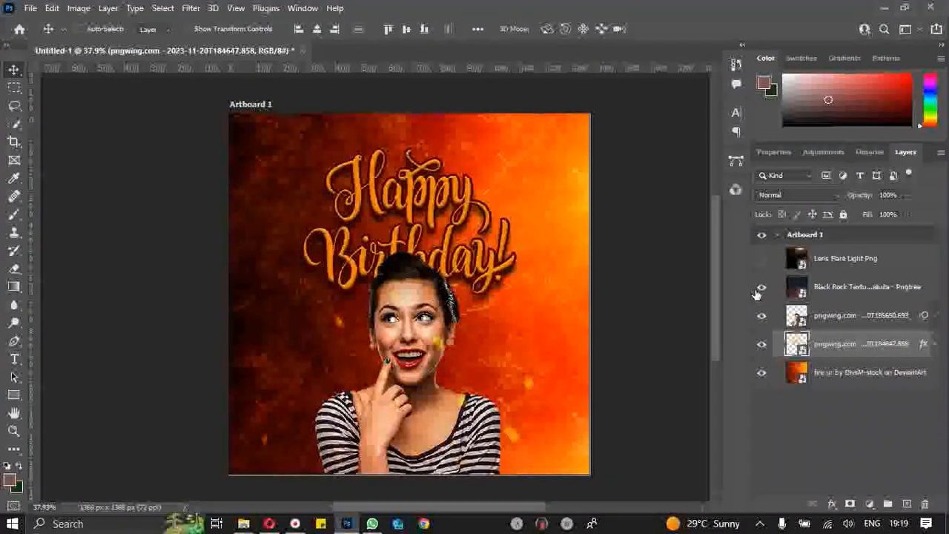
- Keep the Black Rock Texture layer in Soft Light mode and reduce its opacity to 31%
left_click(815, 288)
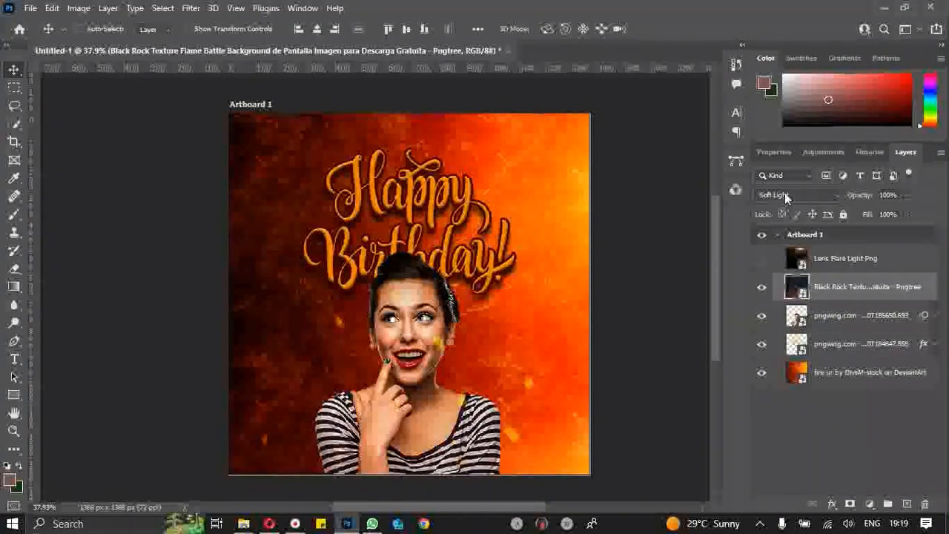
left_click(786, 195)
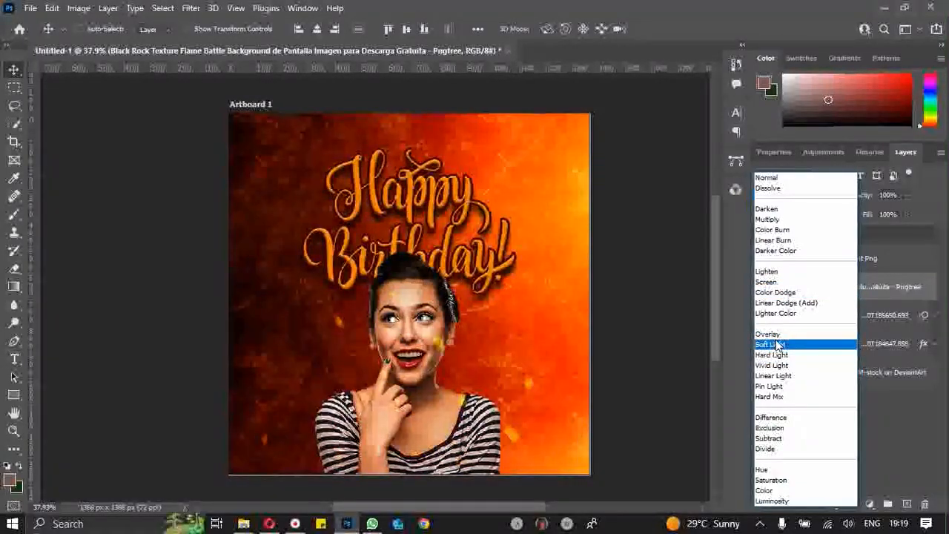
left_click(779, 346)
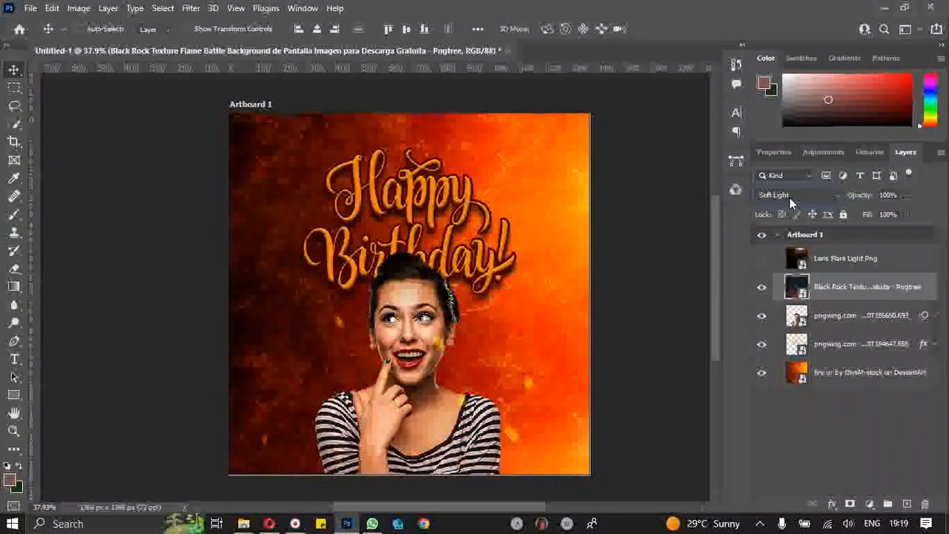
left_click(762, 287)
left_click(762, 287)
left_click_drag(874, 197, 824, 199)
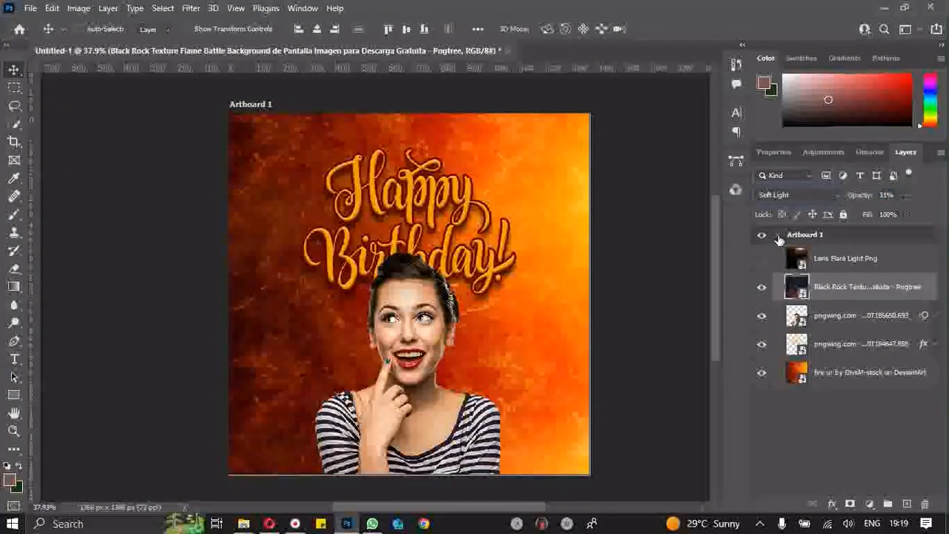
- Compare the artwork with and without the Black Rock Texture layer, leave it shown, and show the Lens Flare Light layer
left_click(761, 288)
left_click(761, 288)
left_click(761, 259)
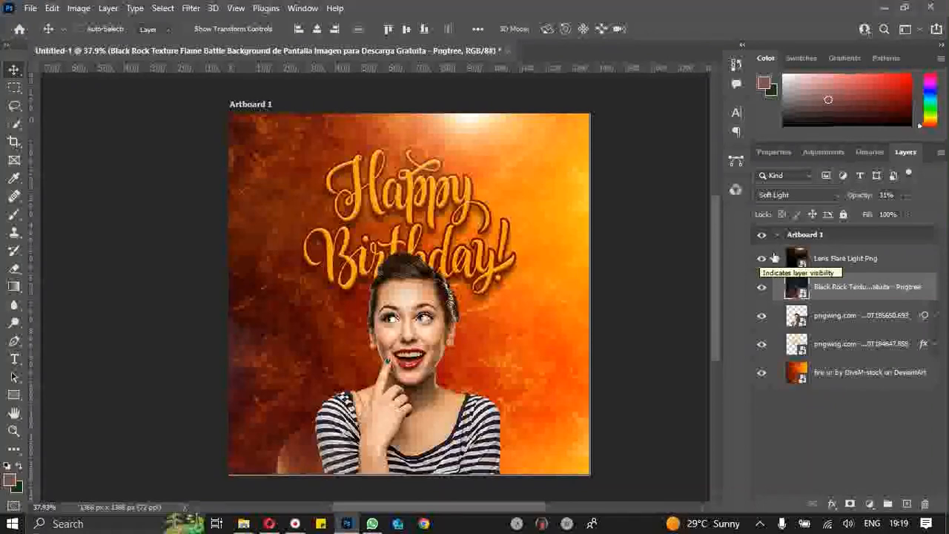
- Add a paragraph text box above the Lens Flare layer, beside the woman's face: "Happy birthday to me. I'm plus one today. god bless my new age."
left_click(853, 267)
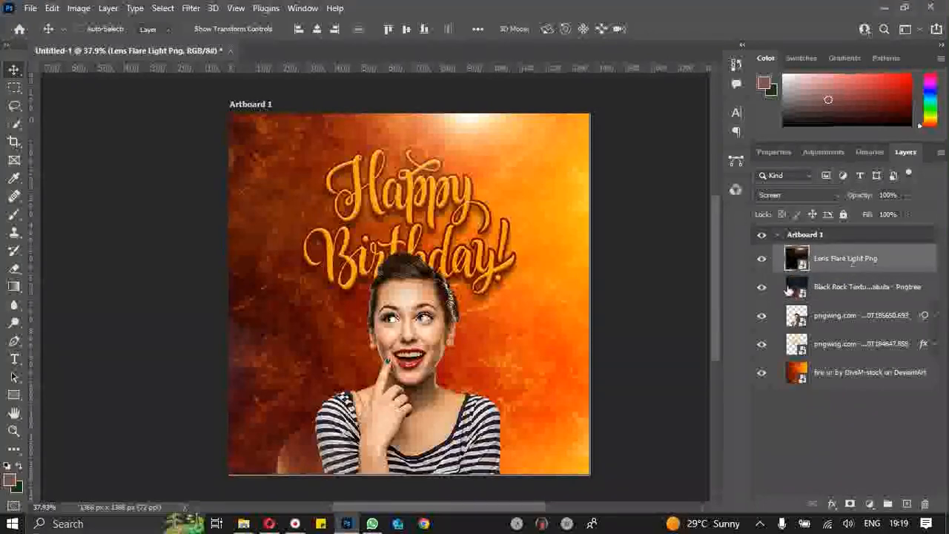
key("alt+Tab")
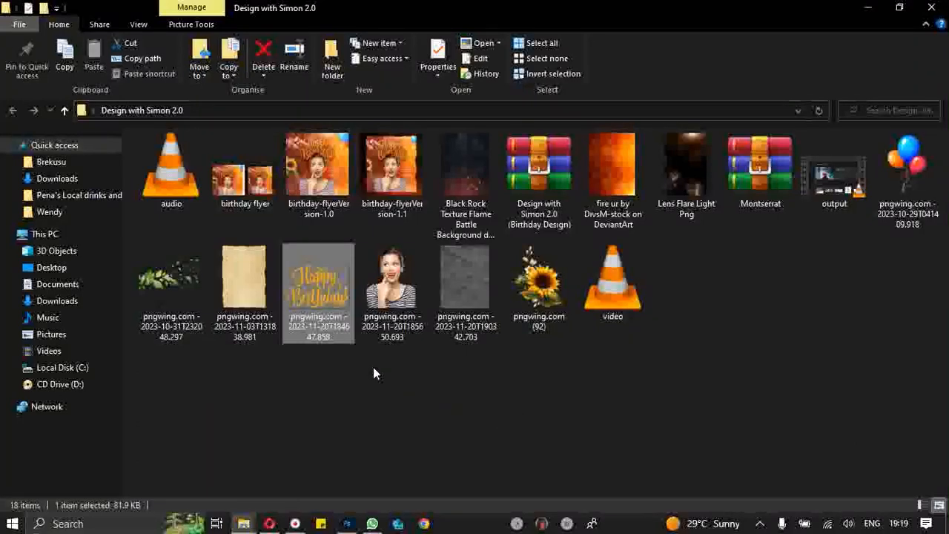
key("alt+Tab")
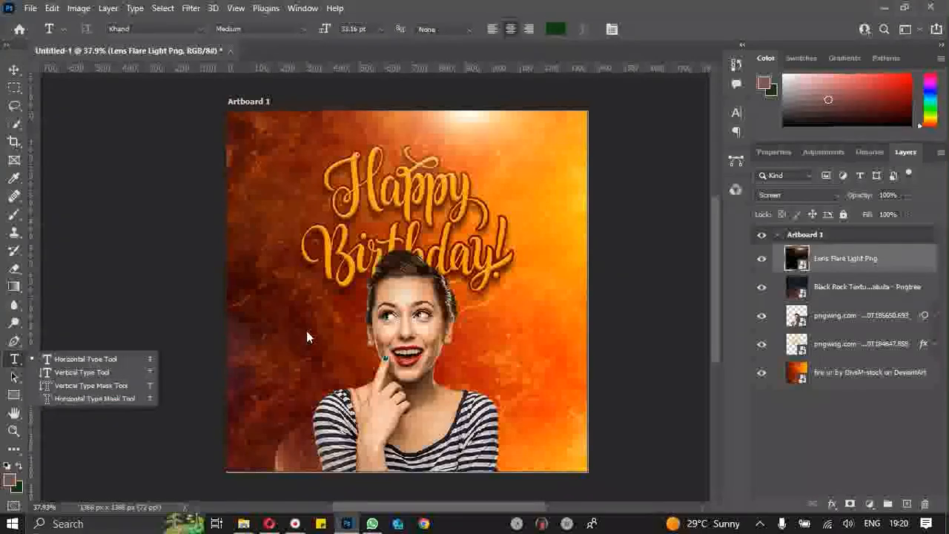
left_click(73, 359)
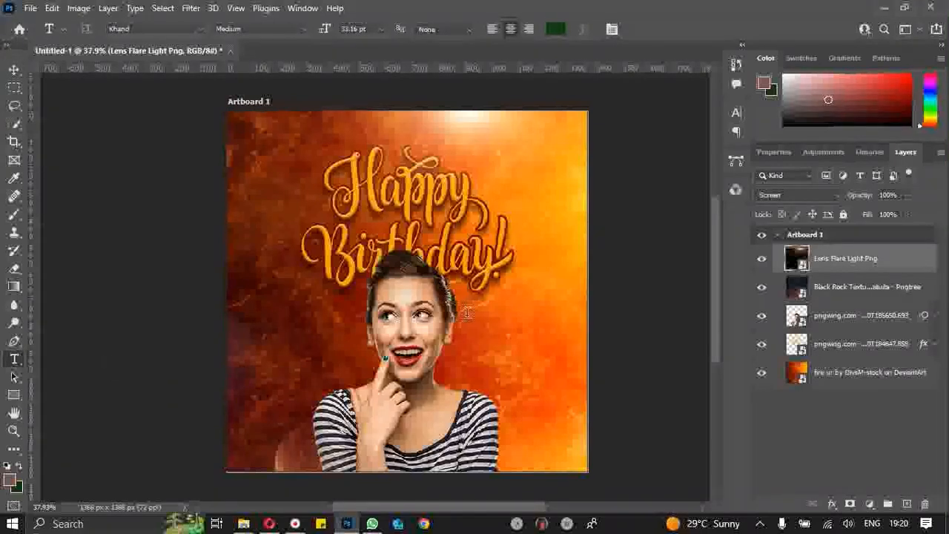
left_click_drag(466, 312, 543, 381)
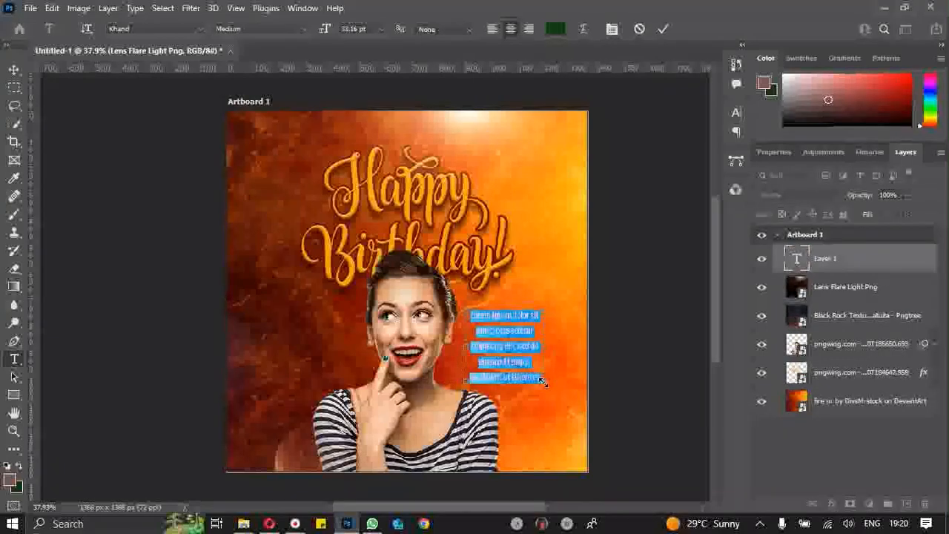
type("Today i")
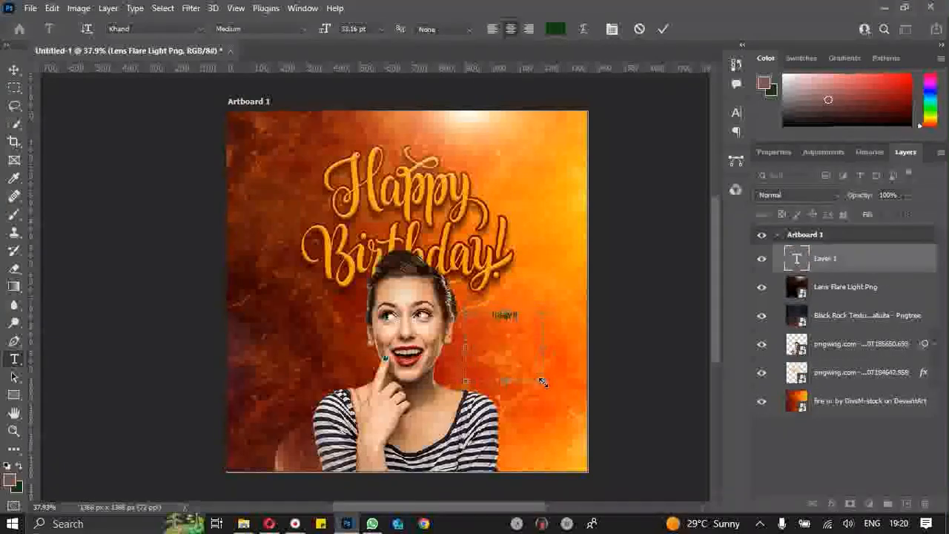
type("rthd")
type("ay to me")
type(" I'm plus one to")
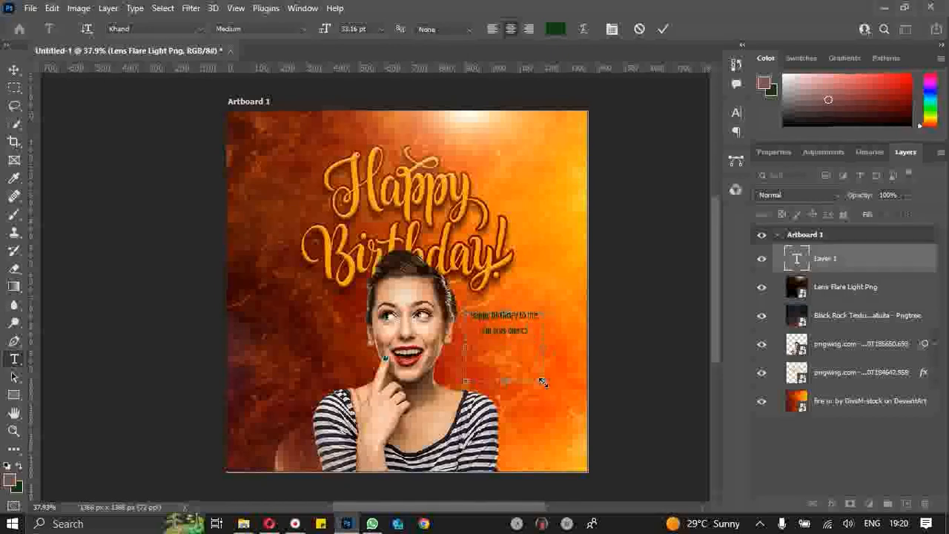
type("day goddess")
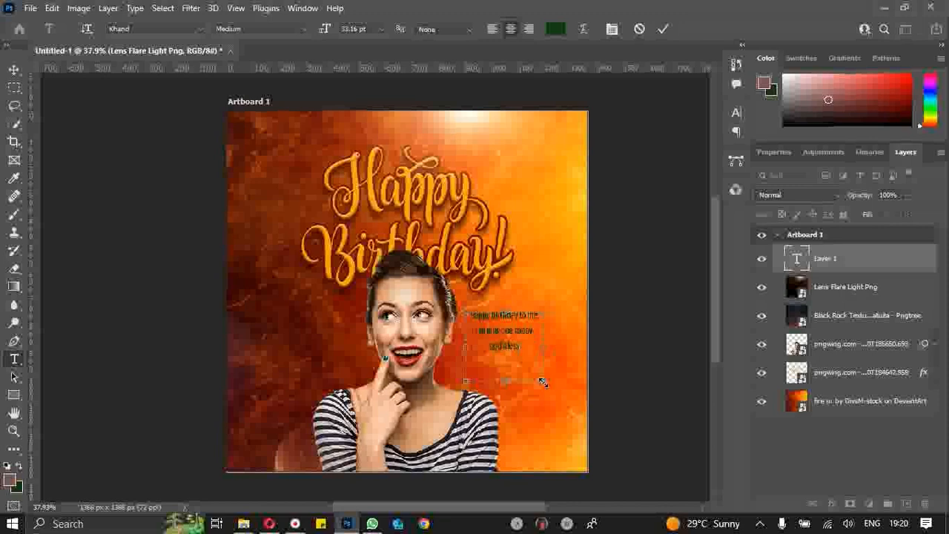
type(" my new age")
- Format the whole birthday message in white, left-aligned Montserrat SemiBold
key("ctrl+a")
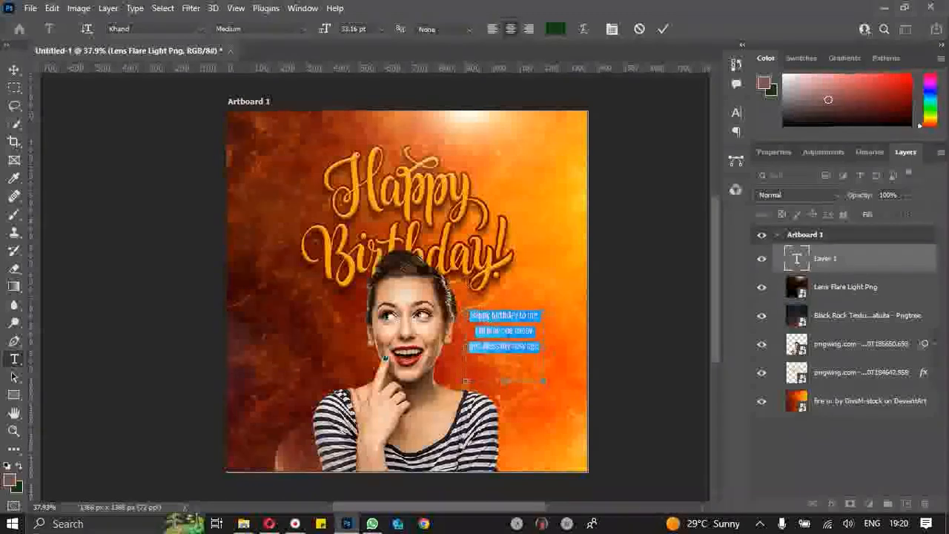
mouse_move(843, 82)
left_mouse_down()
mouse_move(813, 101)
mouse_move(724, 39)
left_mouse_up()
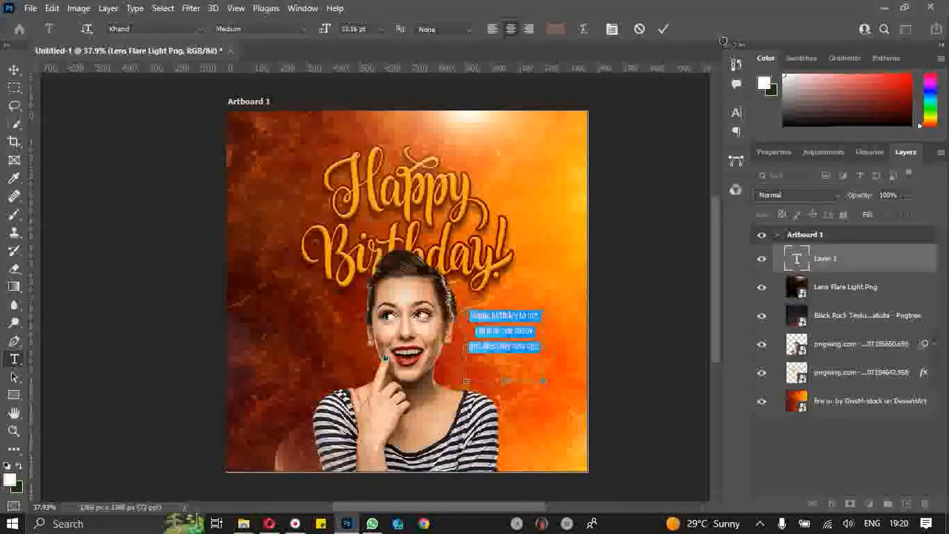
left_click(495, 28)
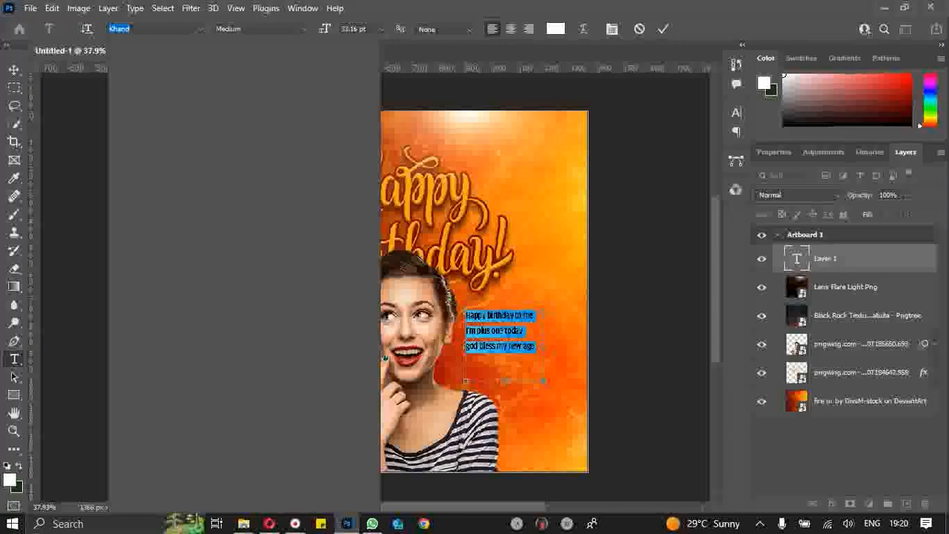
type("monts")
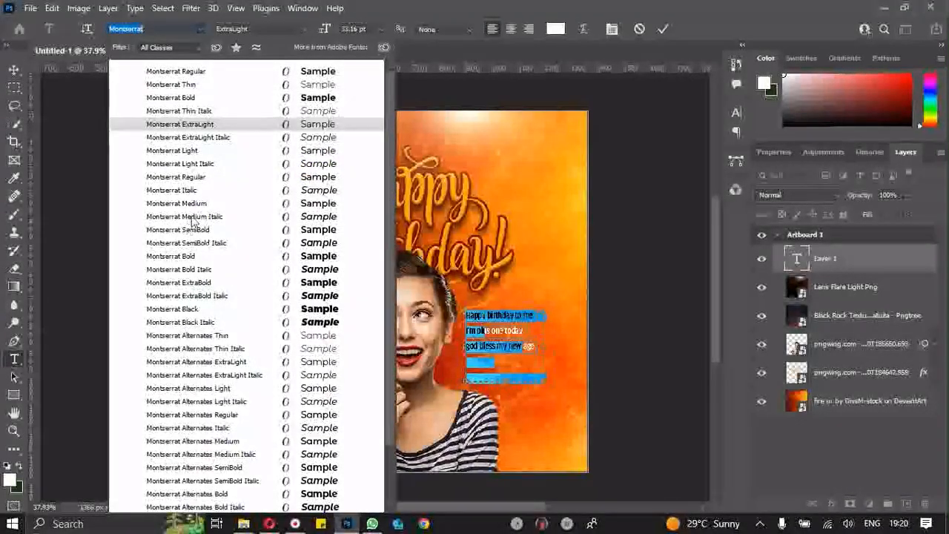
left_click(193, 230)
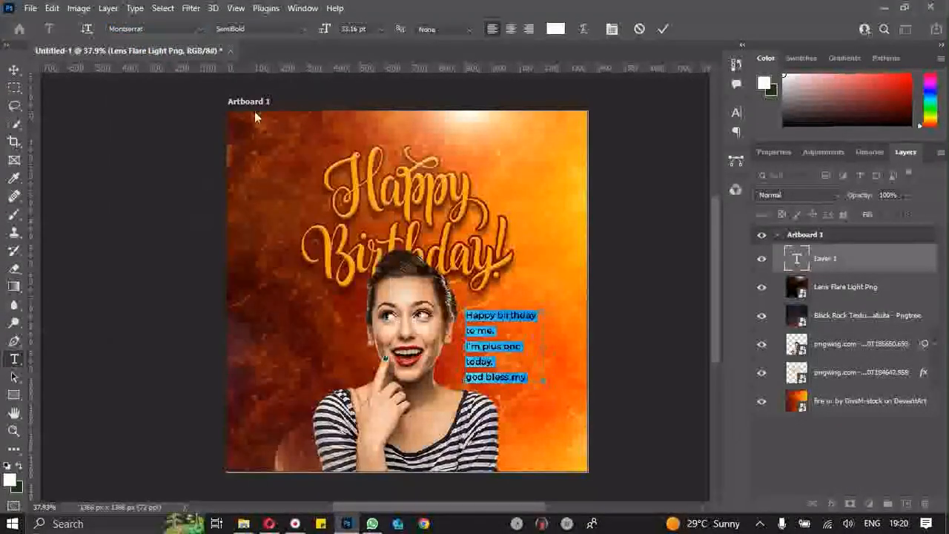
- Set the birthday message's font size to 30 pt and its leading to 41 pt
left_click_drag(324, 29, 324, 28)
left_click(736, 112)
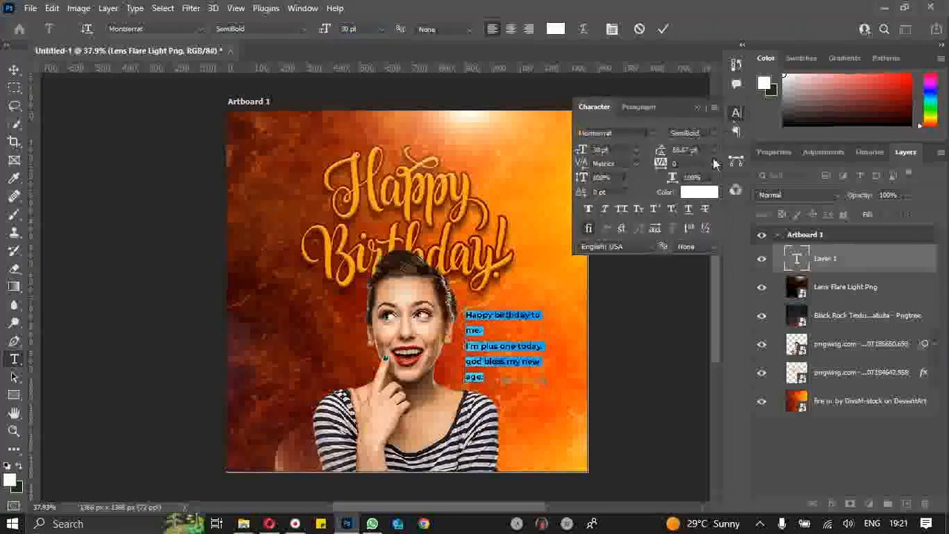
key("ctrl+minus")
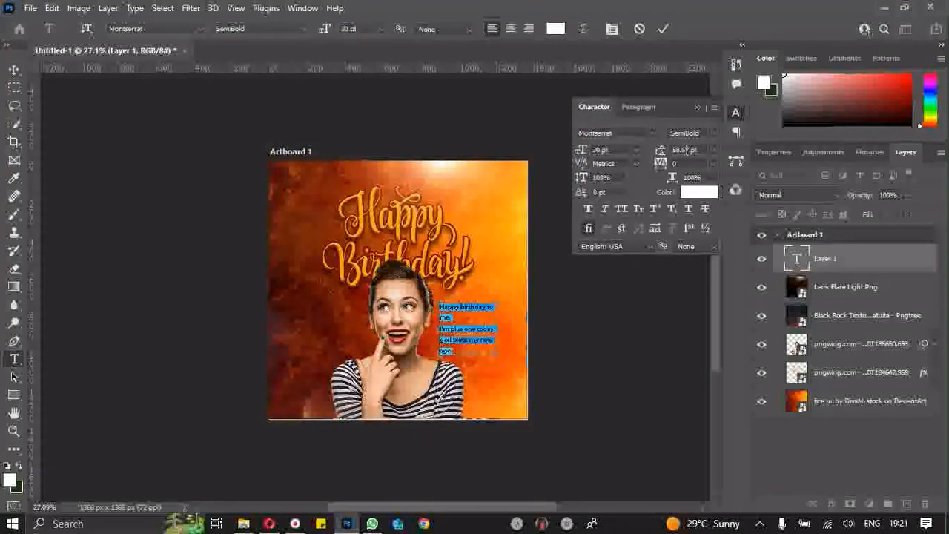
scroll(686, 150, "down", 13)
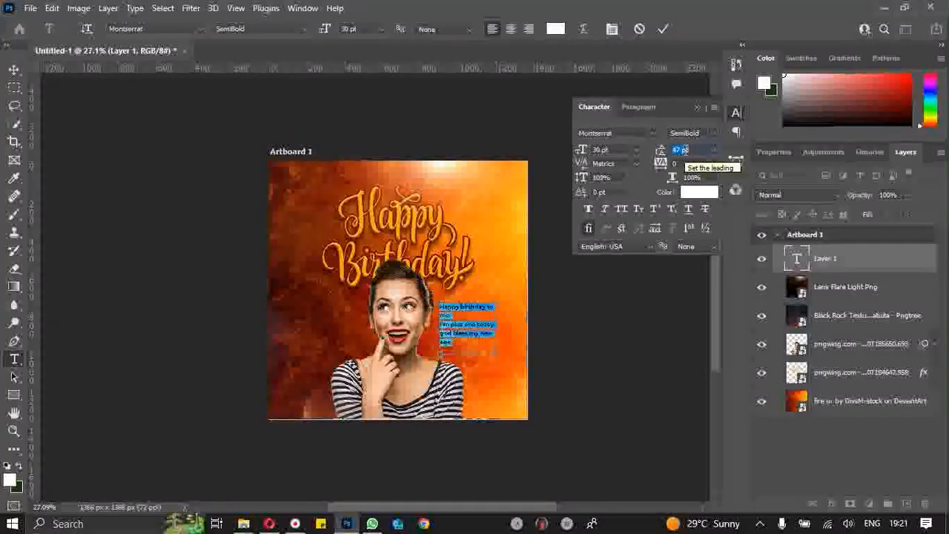
scroll(686, 150, "down", 4)
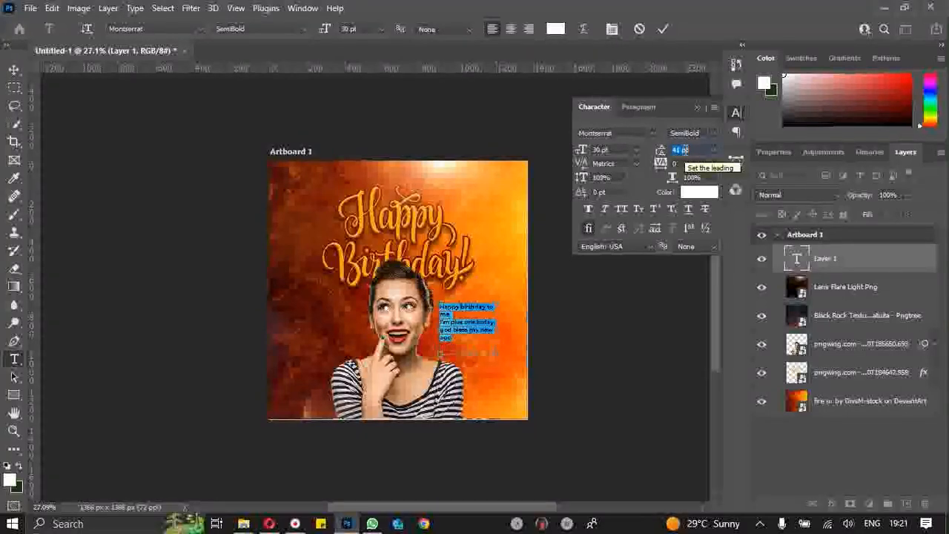
- Remove the line breaks between the message's sentences so they run on as one paragraph, and capitalise "God"
left_click(476, 321)
scroll(476, 320, "up", 5)
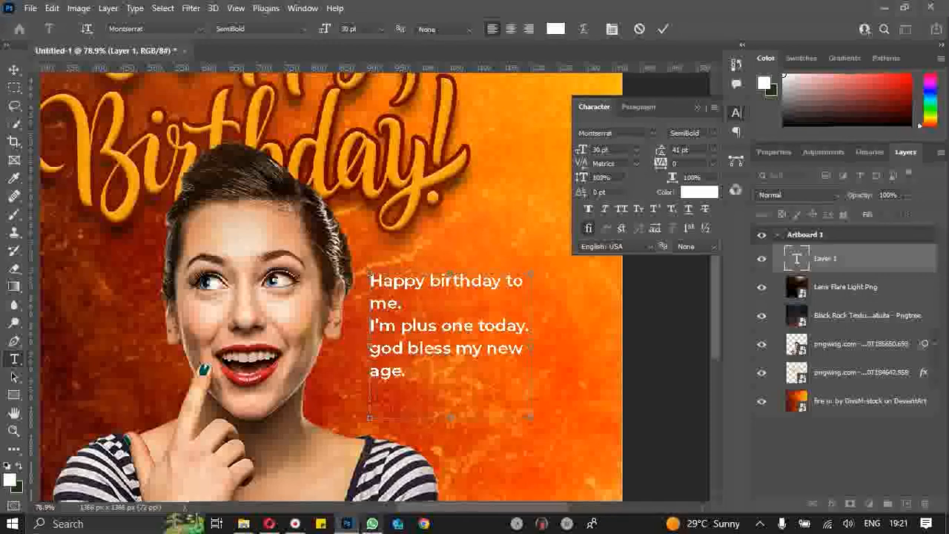
scroll(401, 340, "down", 3)
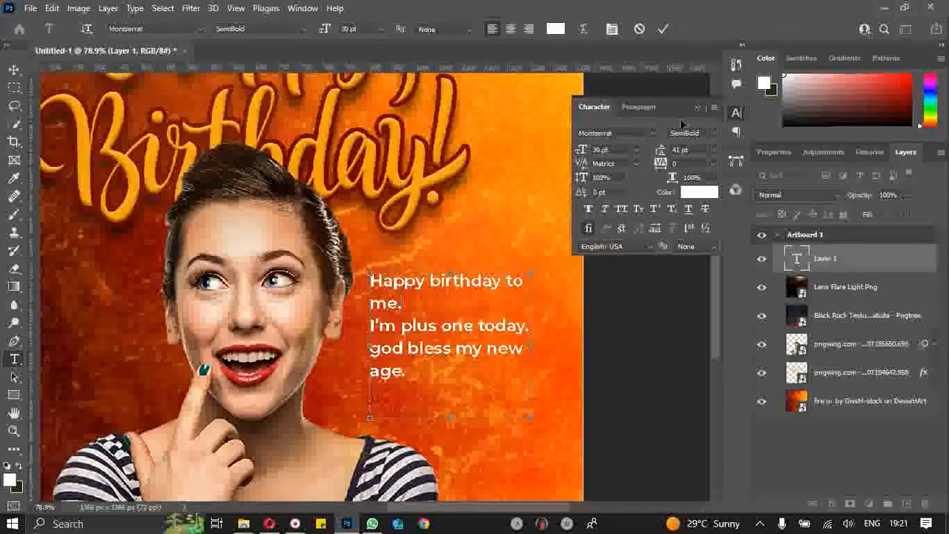
key("Delete")
scroll(511, 284, "up", 2)
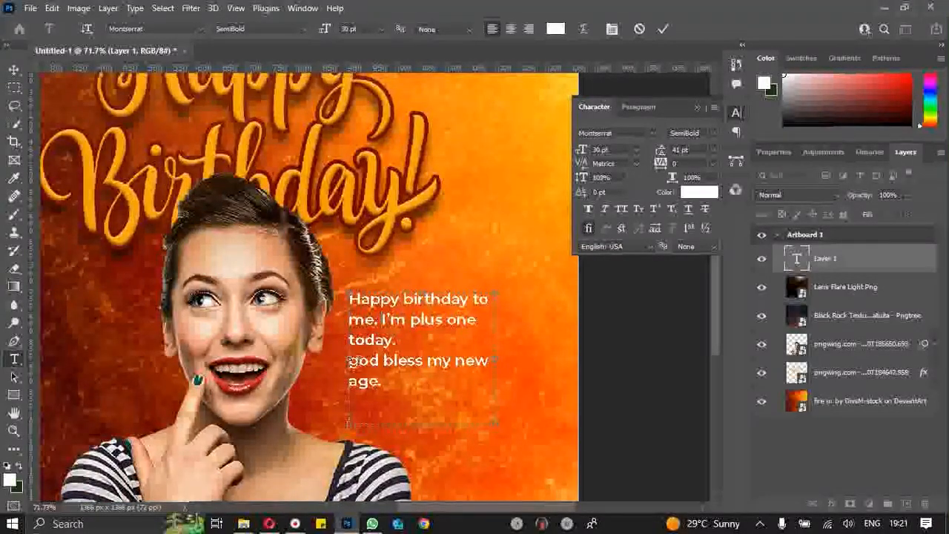
left_click(354, 361)
key("BackSpace")
key("BackSpace")
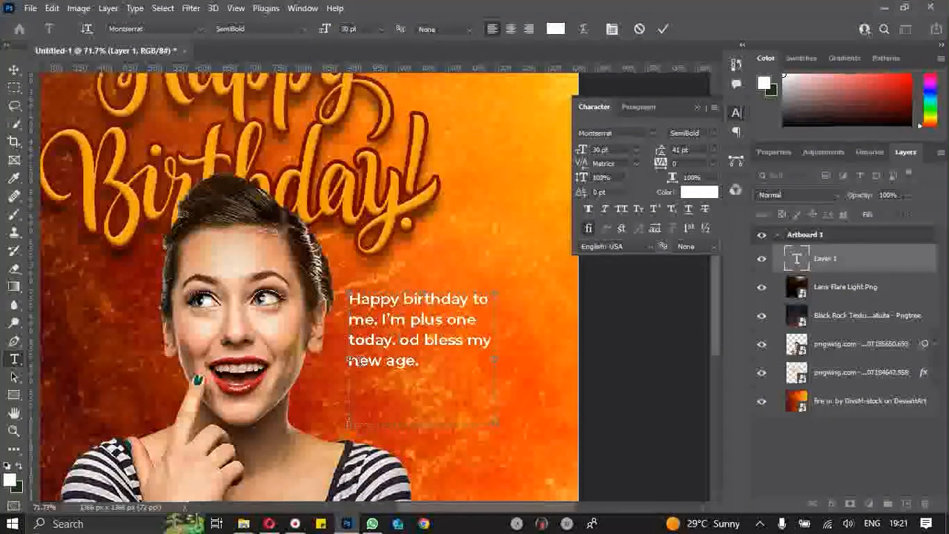
type("G")
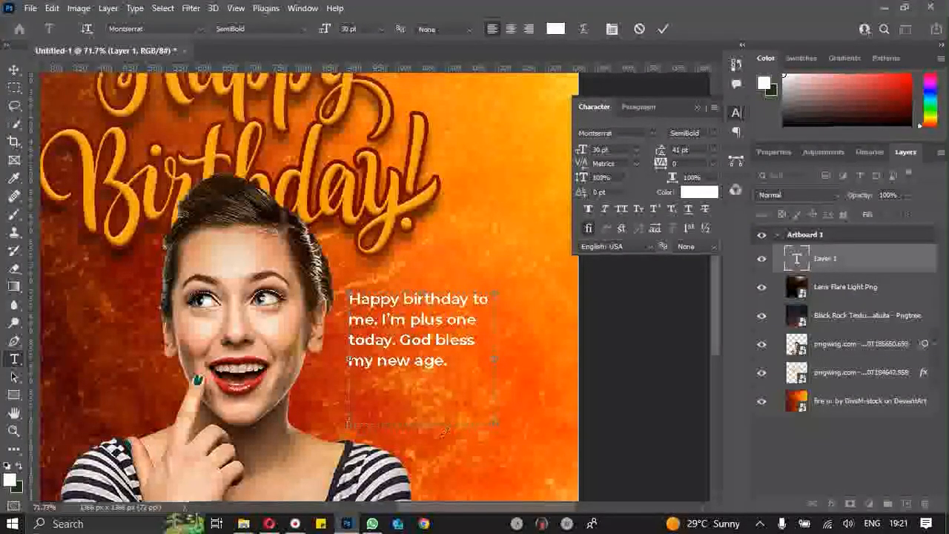
- Shorten the text box to fit its four lines and move the message lower, beside the woman's chin
left_click_drag(424, 421, 425, 375)
left_click(14, 72)
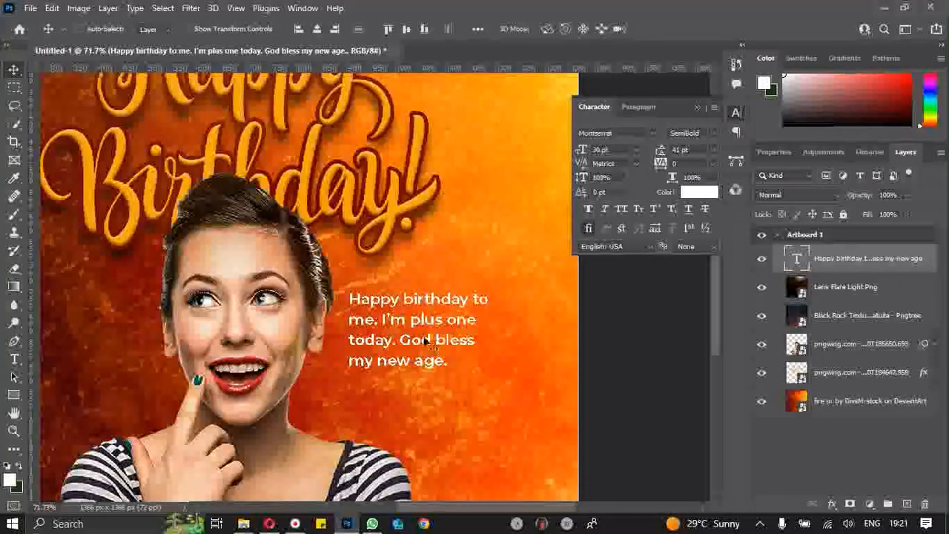
left_click_drag(427, 325, 418, 368)
left_click(698, 107)
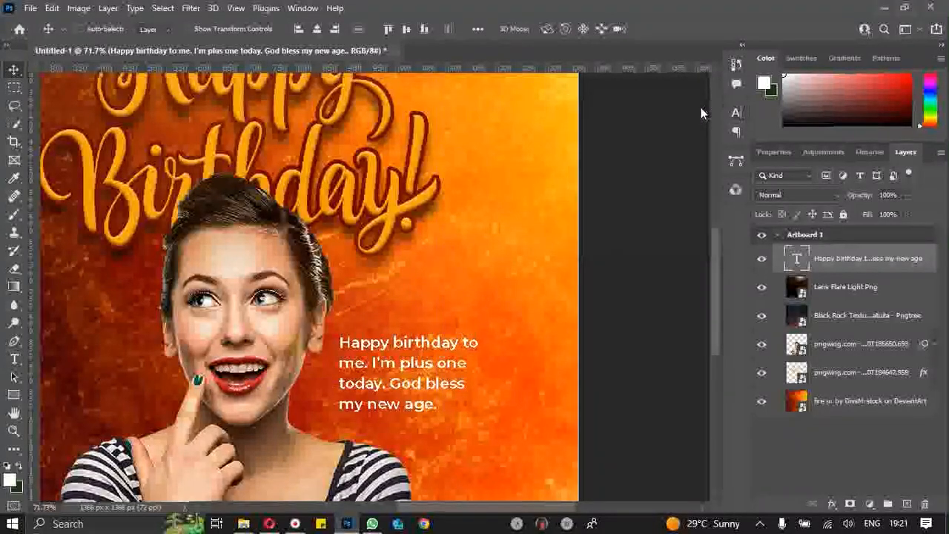
- Collapse Artboard 1's layers and rename the artboard as Version
scroll(445, 236, "down", 5)
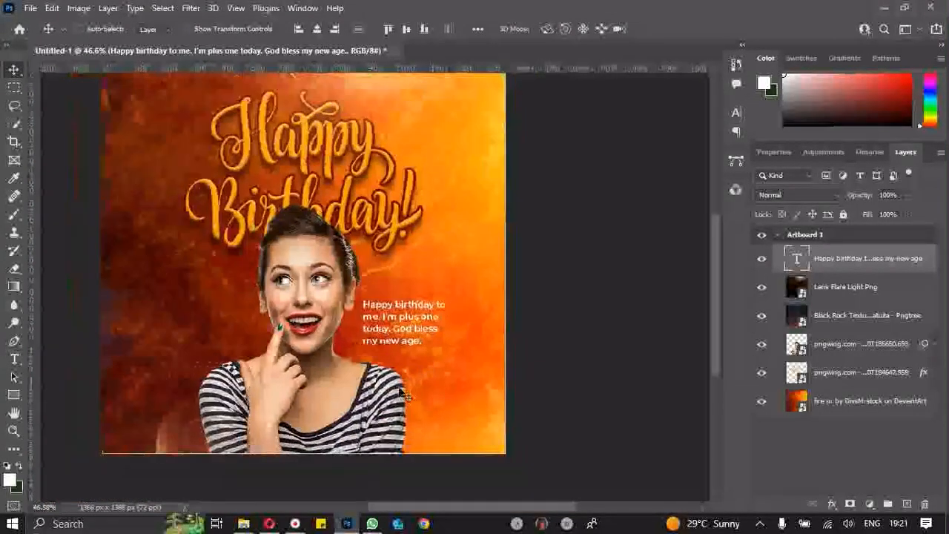
scroll(306, 280, "up", 1)
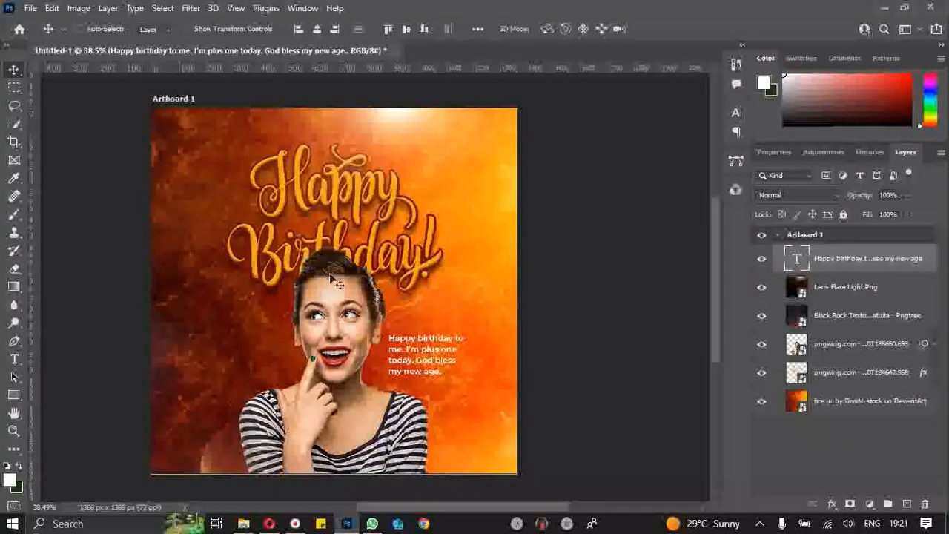
left_click(858, 441)
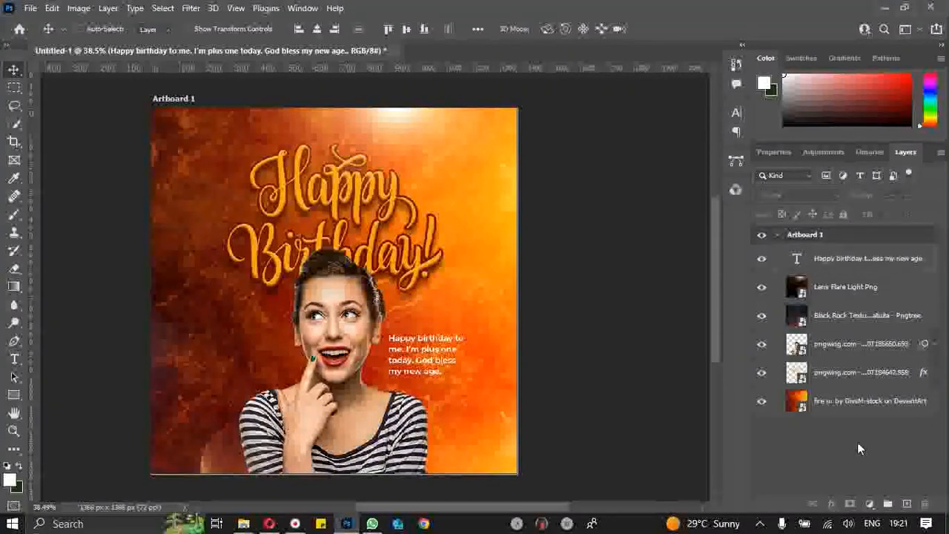
left_click(777, 235)
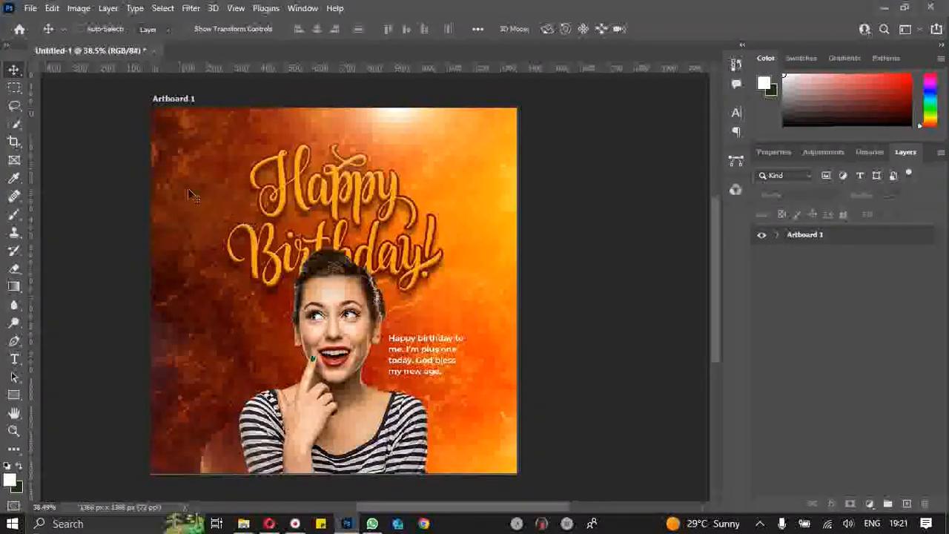
double_click(805, 235)
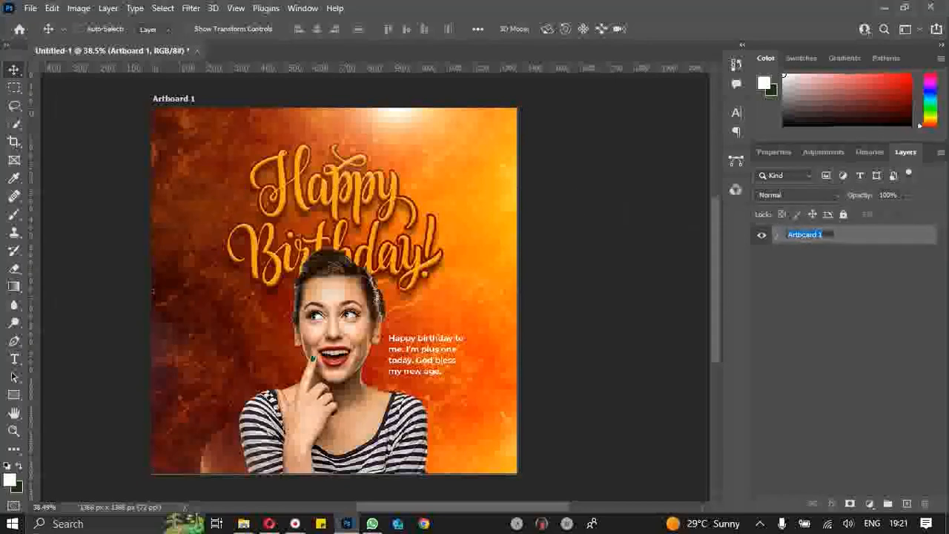
type("Version")
key("Return")
scroll(453, 235, "right", 3)
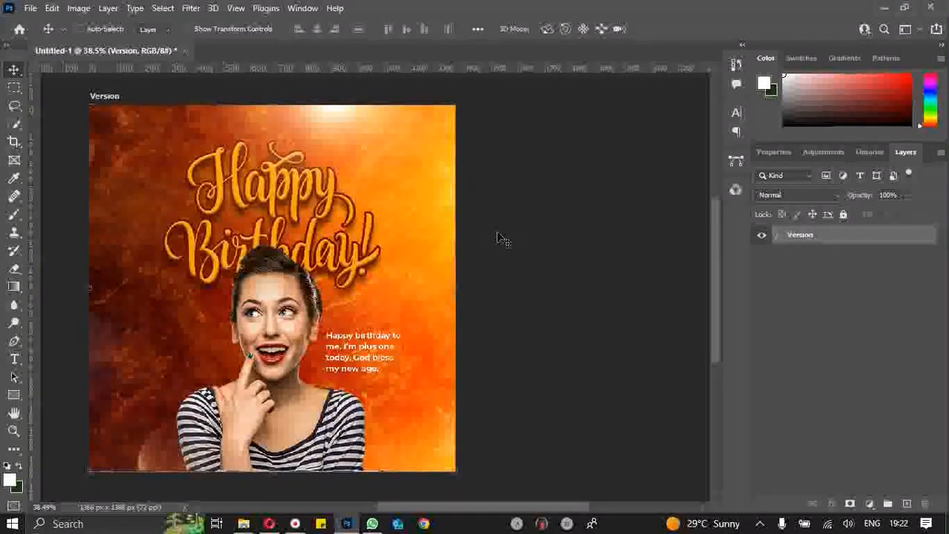
- Duplicate the Version artboard and rename the copy as version 2
key("ctrl+j")
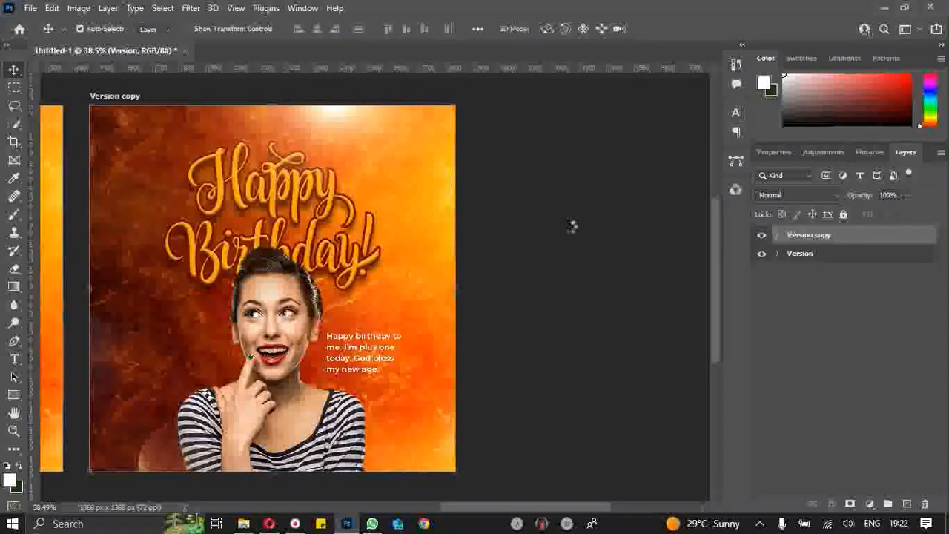
key("ctrl+minus")
key("ctrl+minus")
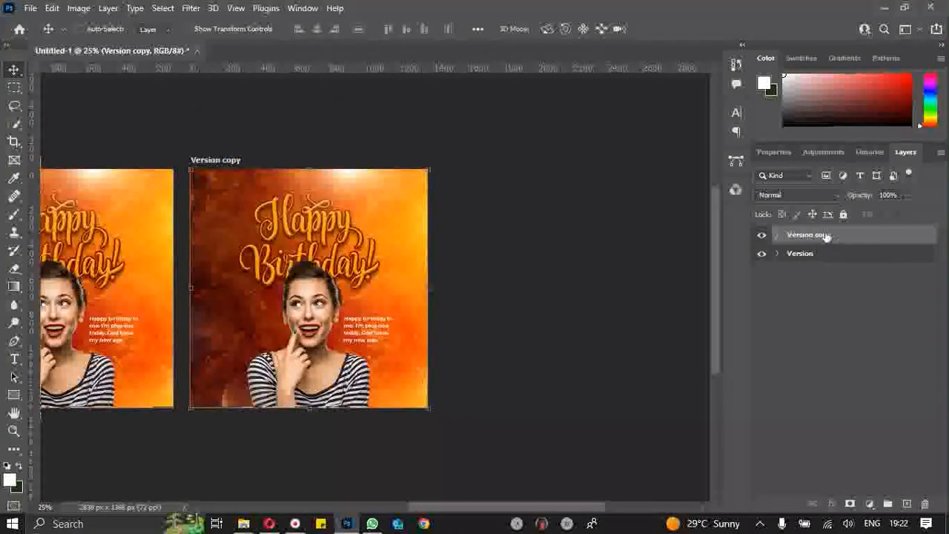
double_click(809, 235)
type("version 2")
key("Return")
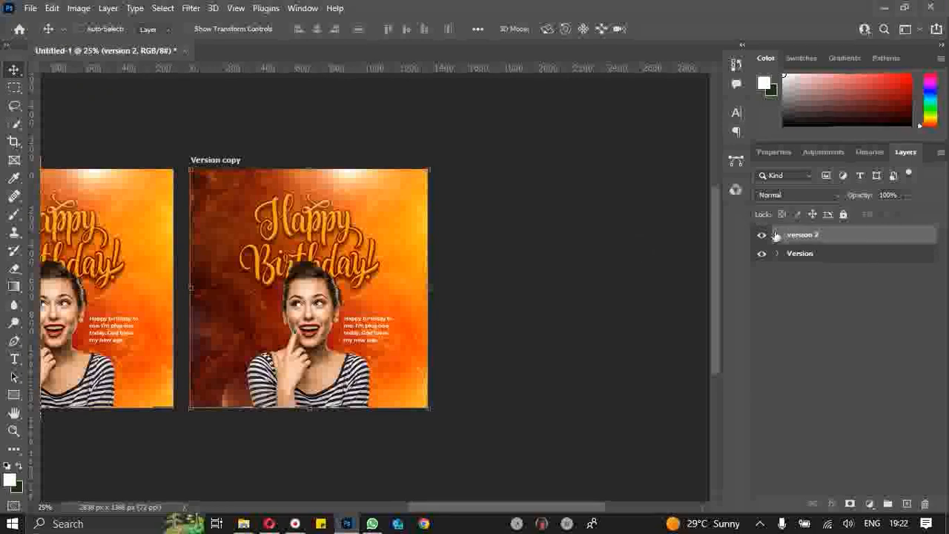
- Check the version 2 artboard's layers, collapse them again and hide the original Version artboard
left_click(776, 235)
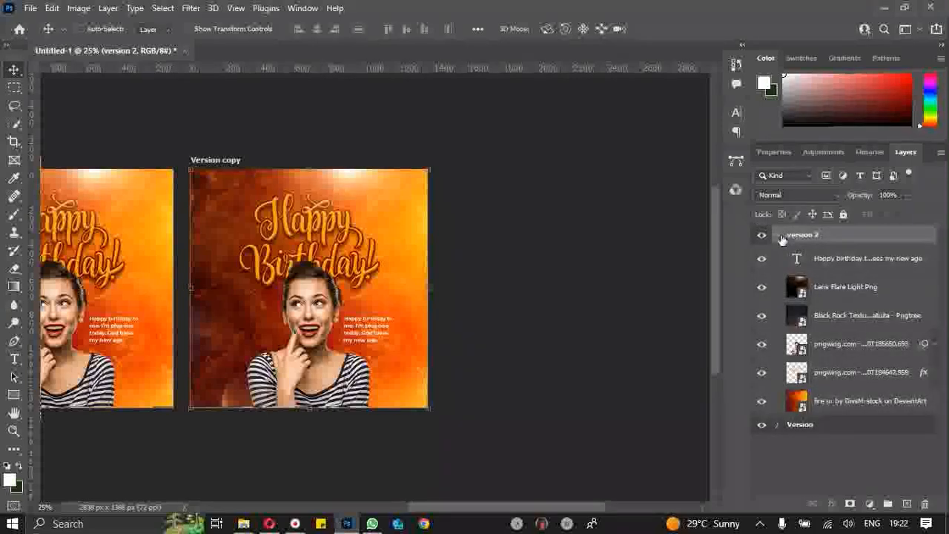
left_click(777, 237)
left_click(762, 255)
key("ctrl+minus")
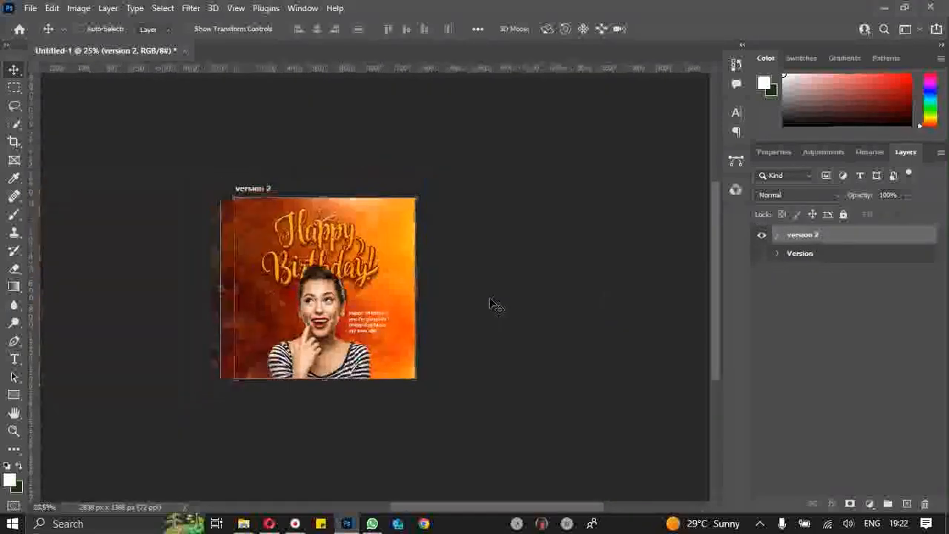
- Stamp the version 2 artwork into a single merged layer at the top of the artboard and hide all the original layers beneath it
scroll(398, 275, "down", 2)
scroll(153, 296, "up", 3)
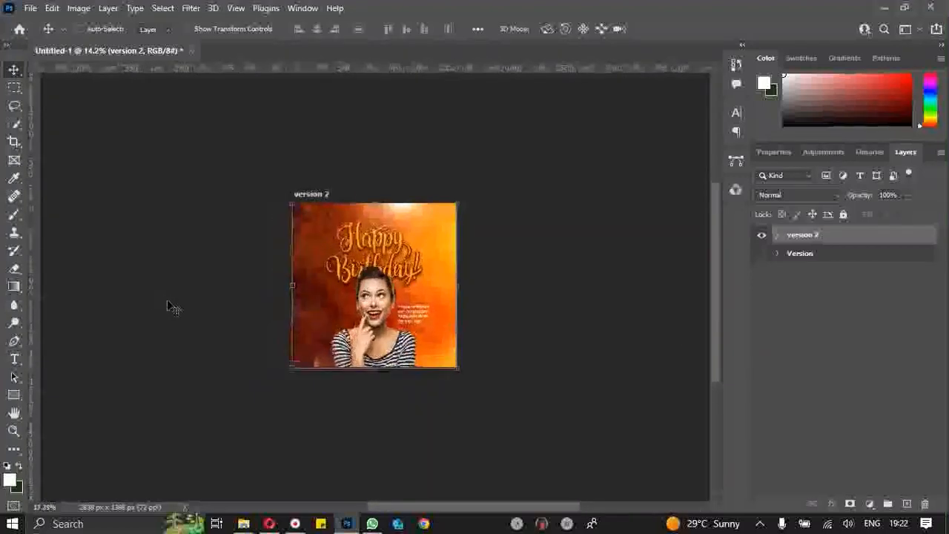
left_click(790, 254, "shift")
left_click(779, 236)
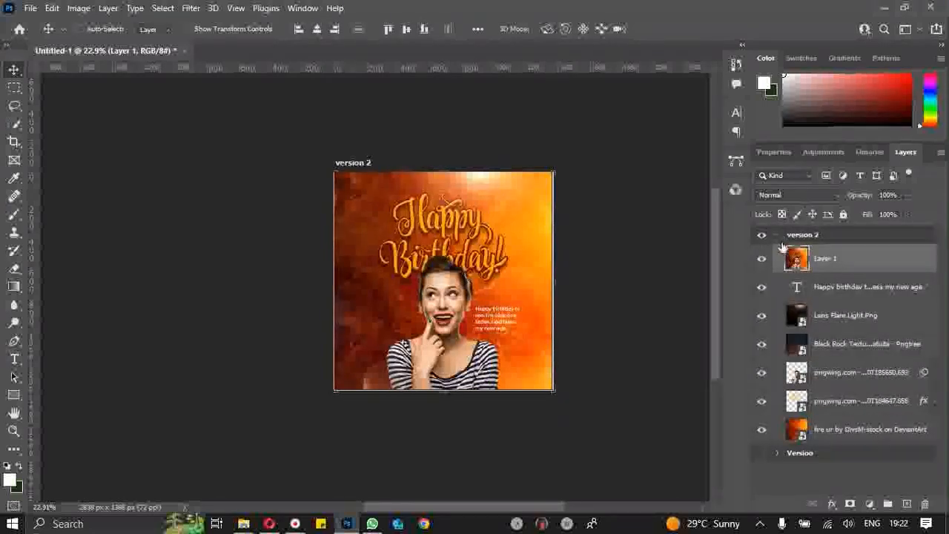
left_click_drag(762, 287, 762, 319)
left_click_drag(762, 373, 763, 401)
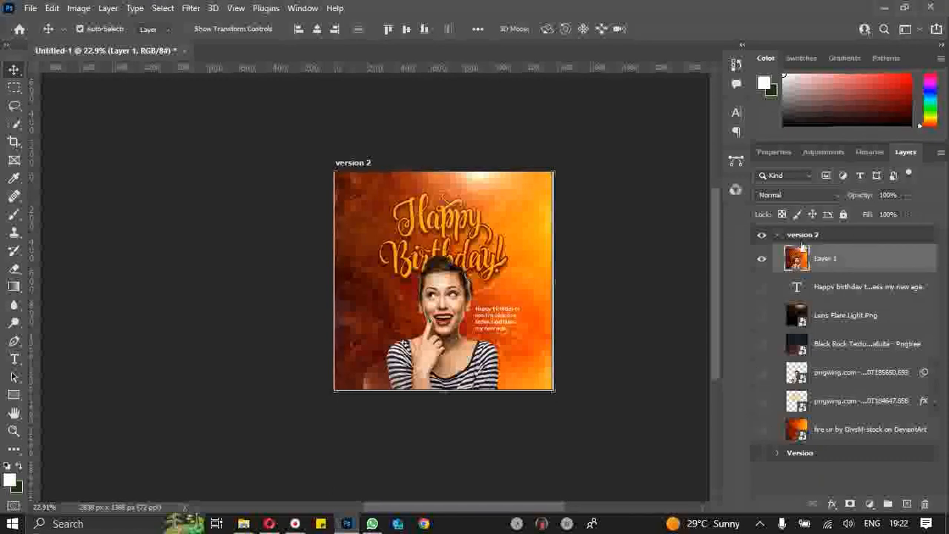
- Scale the merged flyer layer down slightly from its centre, leaving an even white margin around it on the version 2 artboard
key("ctrl+plus")
key("ctrl+t")
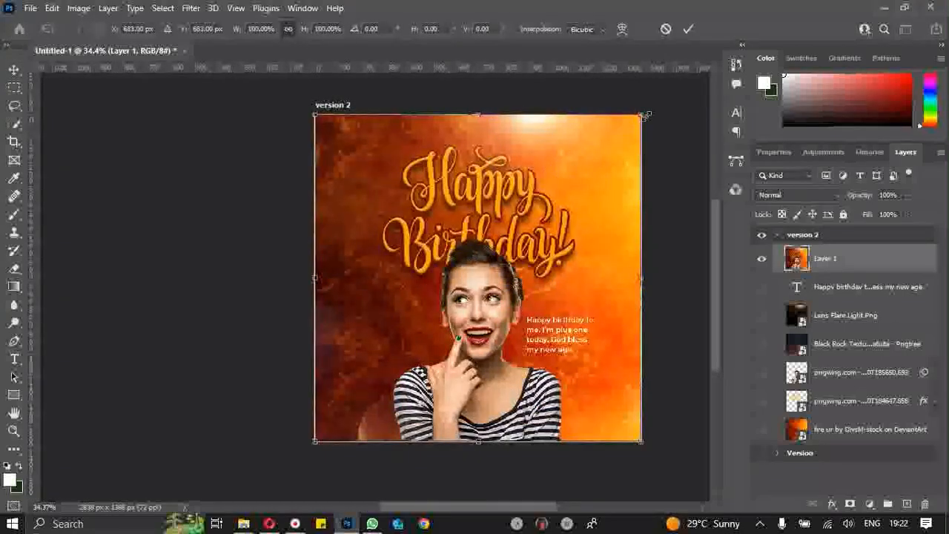
left_click_drag(642, 117, 635, 126)
key("Return")
- Switch to File Explorer and place the torn parchment image from the Design with Simon 2.0 folder onto the version 2 artboard
key("alt+Tab")
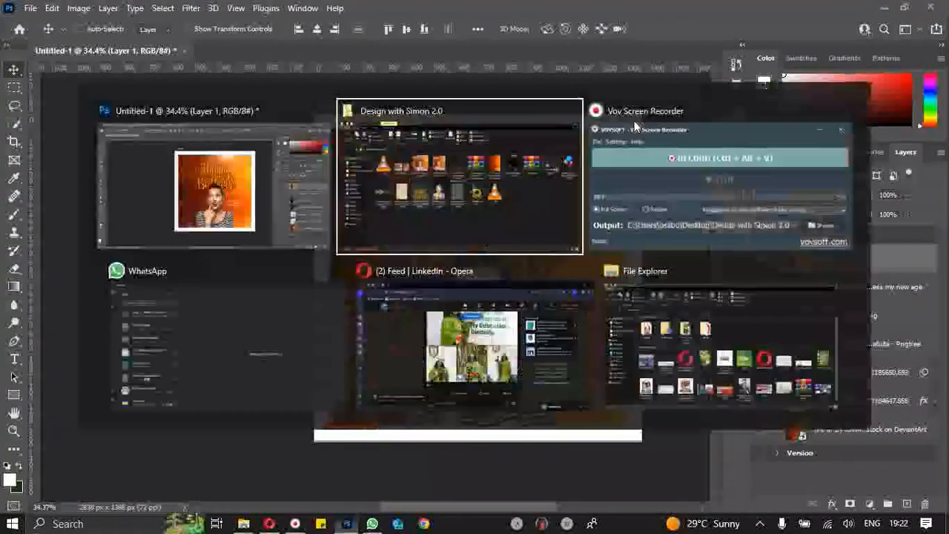
left_click(452, 195)
left_click(594, 395)
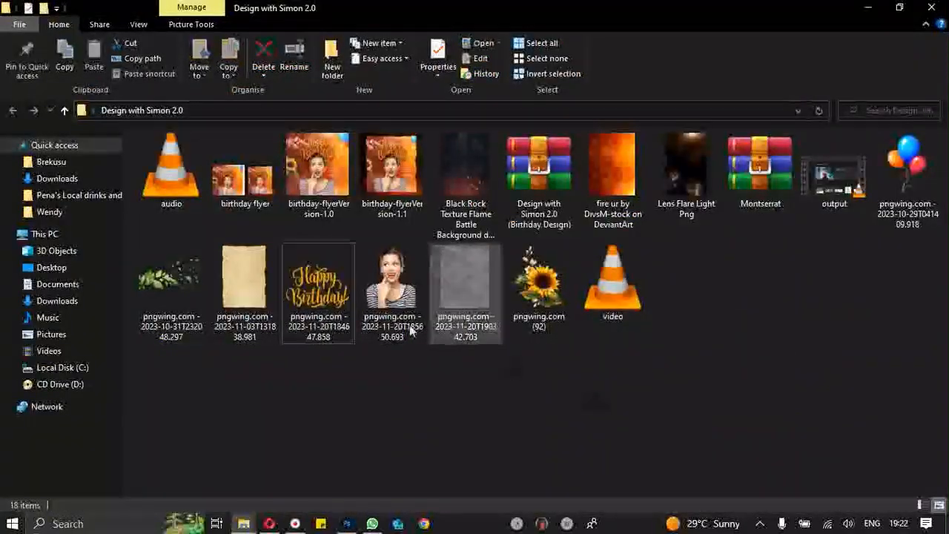
left_click_drag(244, 289, 450, 256)
key("alt+Tab")
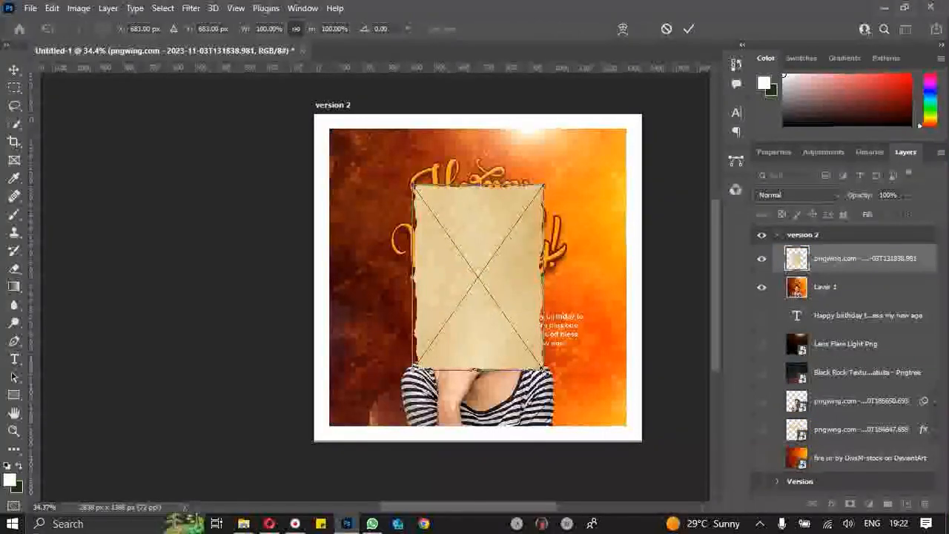
- Stretch the placed parchment from its centre to 212.10% width and 156.99% height, just inside the edges of the merged flyer
left_click_drag(554, 377, 598, 404)
left_click_drag(581, 277, 617, 277)
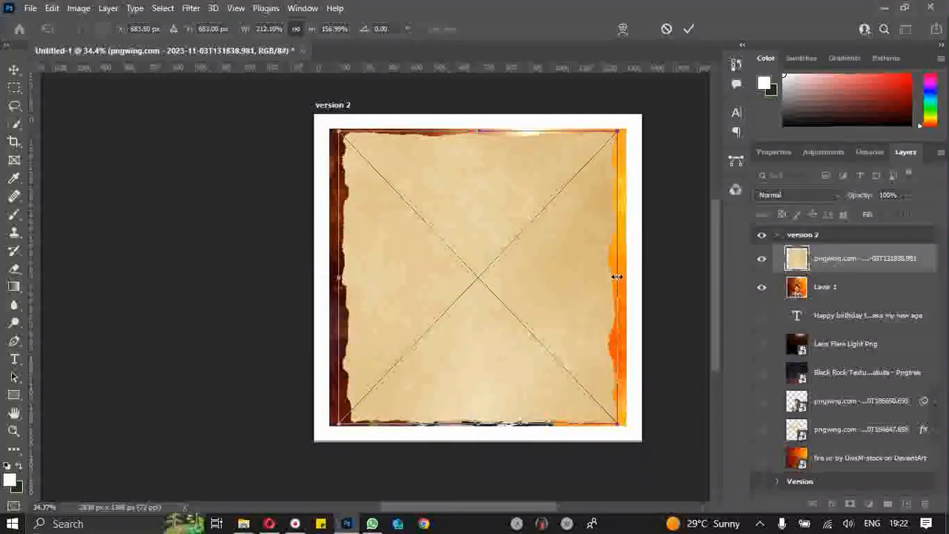
key("Return")
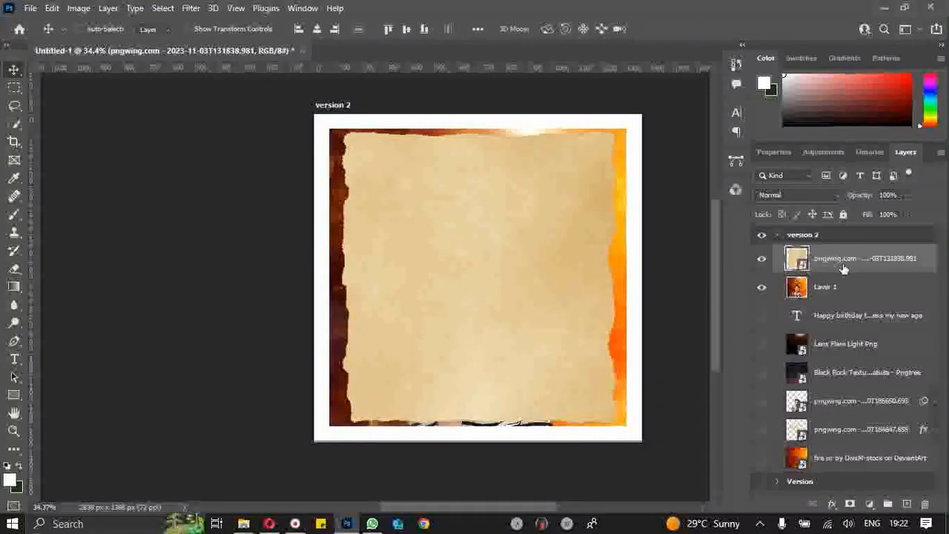
- Move the parchment layer beneath the merged flyer layer and clip the flyer to the parchment's torn outline
left_click_drag(844, 268, 815, 296)
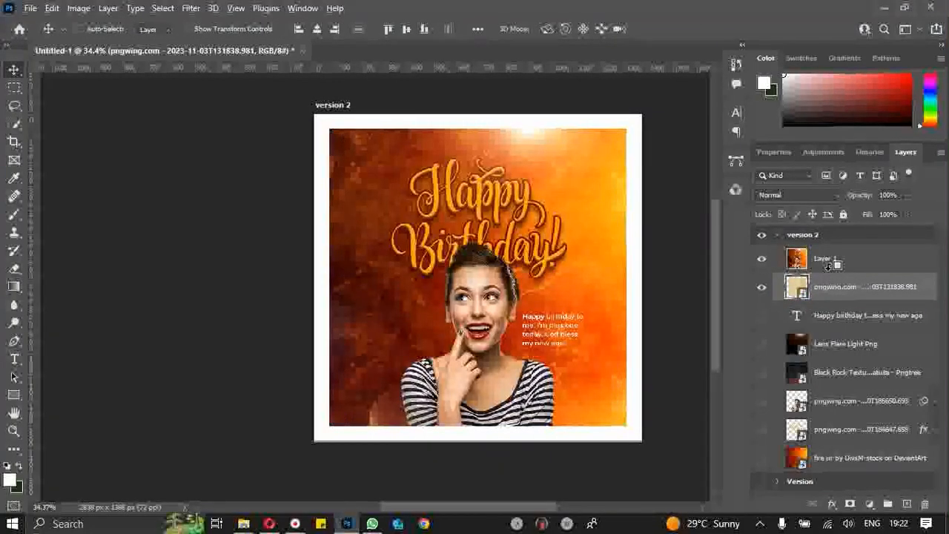
left_click(836, 257)
right_click(835, 258)
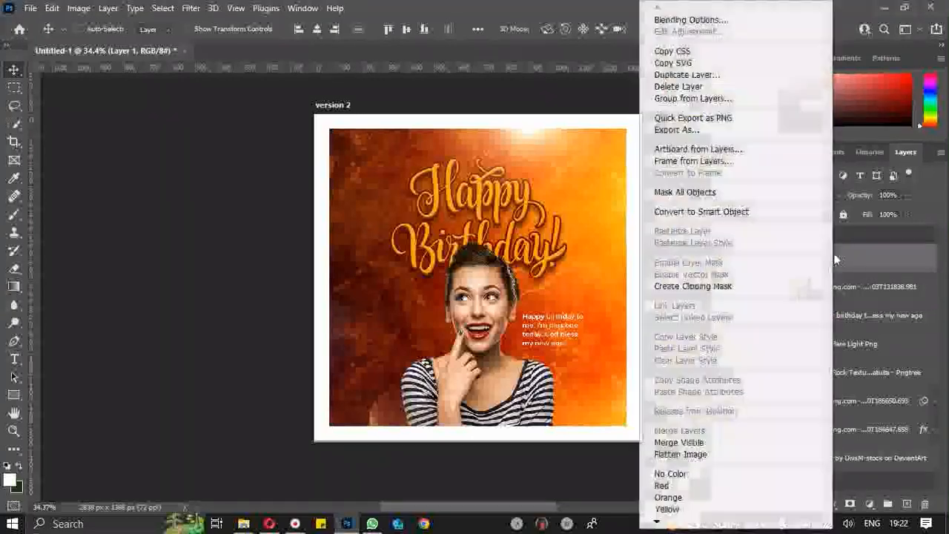
left_click(749, 286)
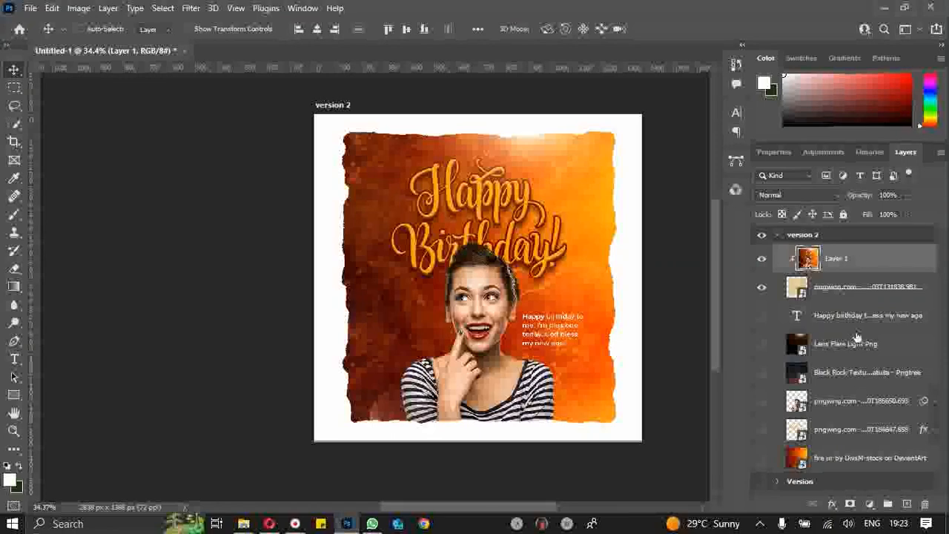
- Scale the clipped flyer and parchment layers together to 105.84% to narrow the white border
left_click(856, 290, "shift")
key("ctrl+t")
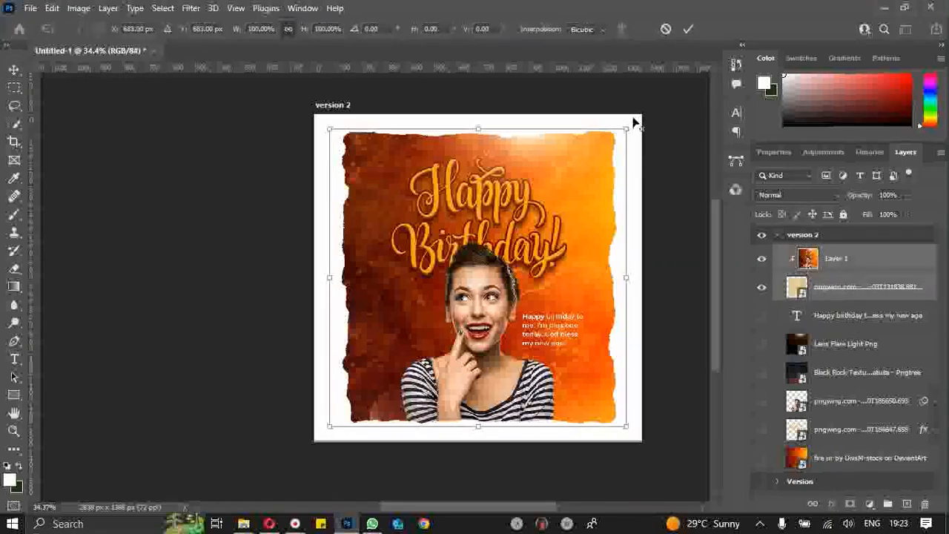
left_click_drag(627, 128, 632, 119)
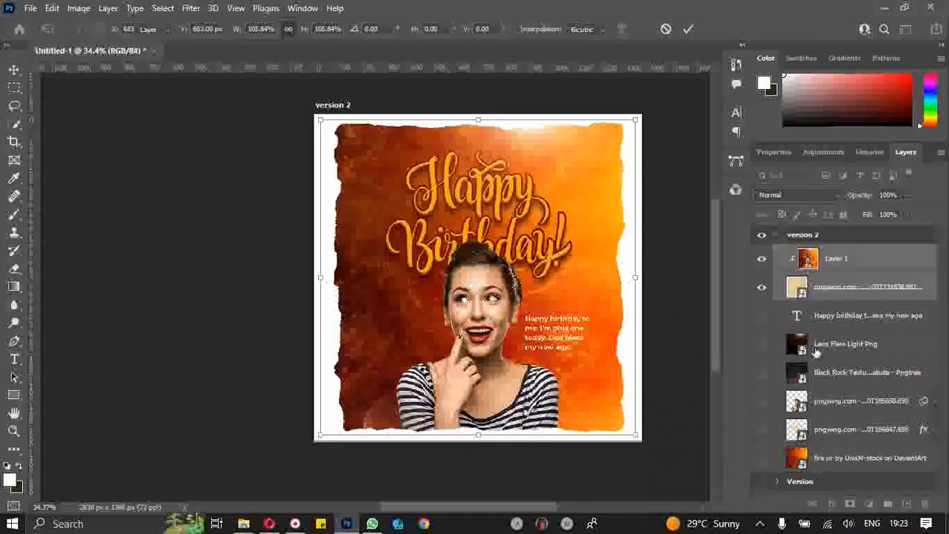
- Collapse the version 2 artboard's layers, show the original Version artboard again and compare the two designs side by side
left_click(779, 236)
left_click(761, 254)
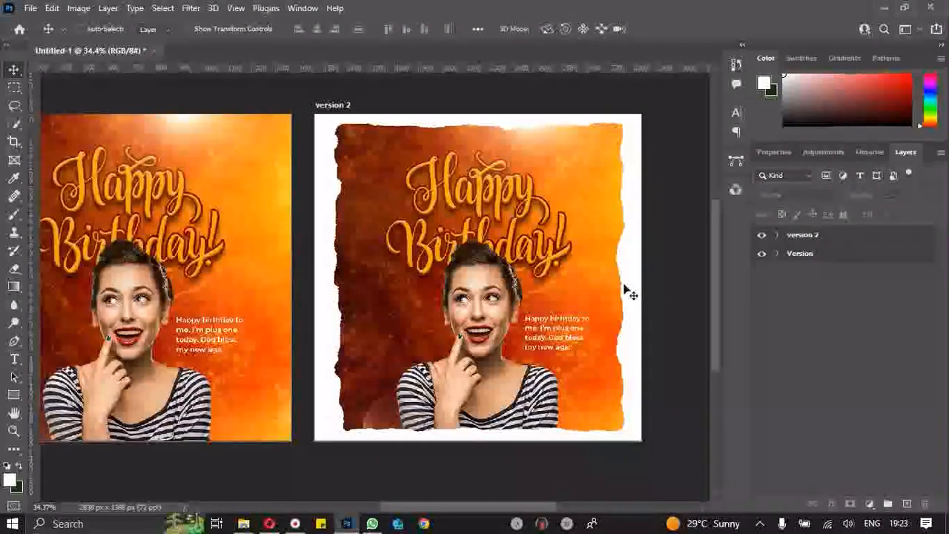
scroll(623, 290, "down", 3)
scroll(481, 285, "up", 3)
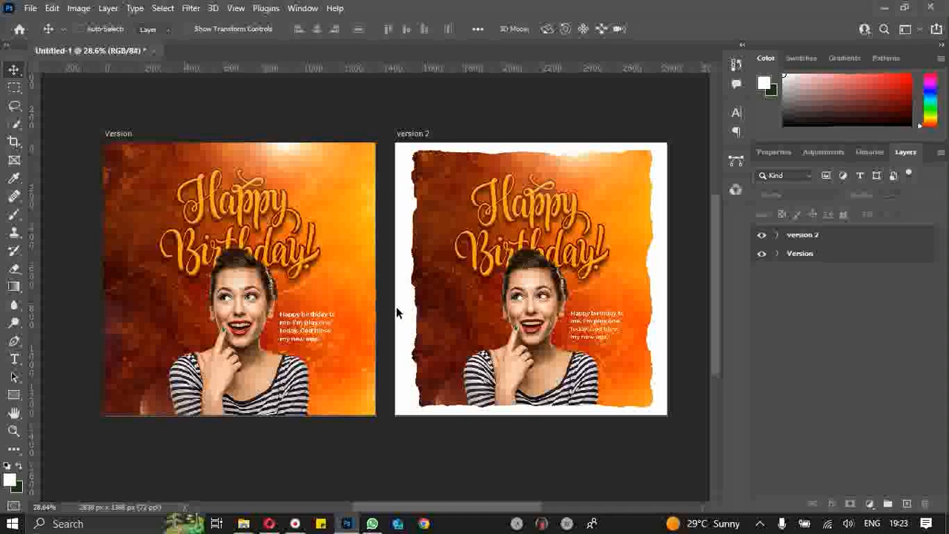
scroll(396, 307, "up", 1)
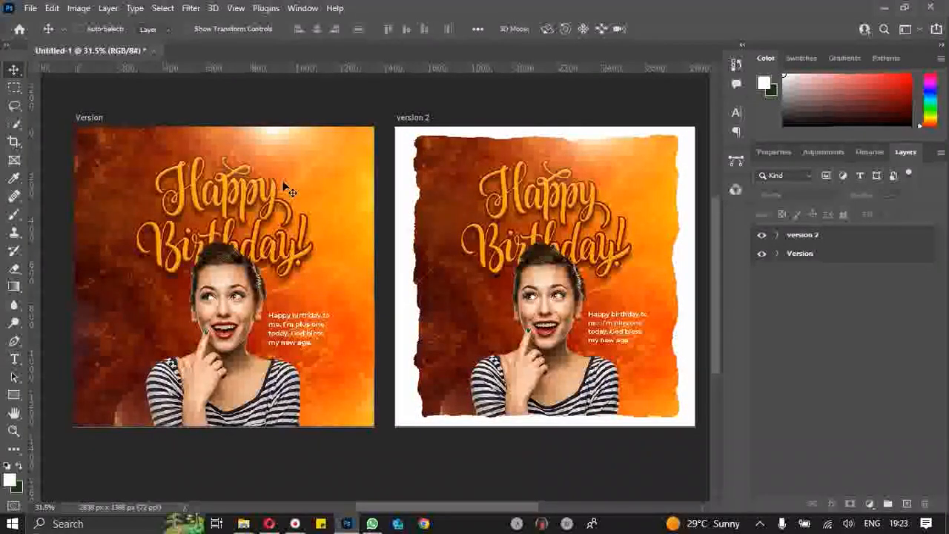
- Save the document on the computer as a TIFF named artwork in the Desktop folder Design with Simon 2.0, with default TIFF options
left_click(30, 8)
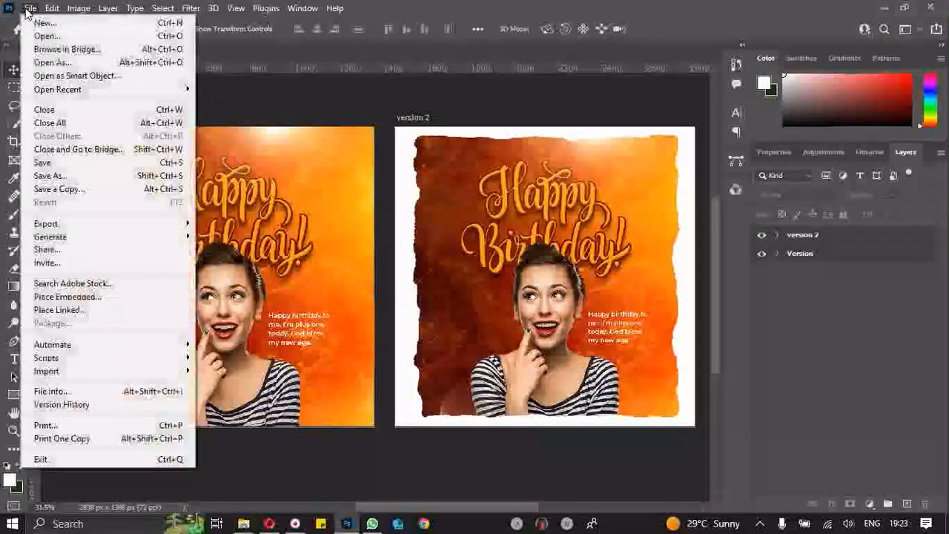
left_click(138, 176)
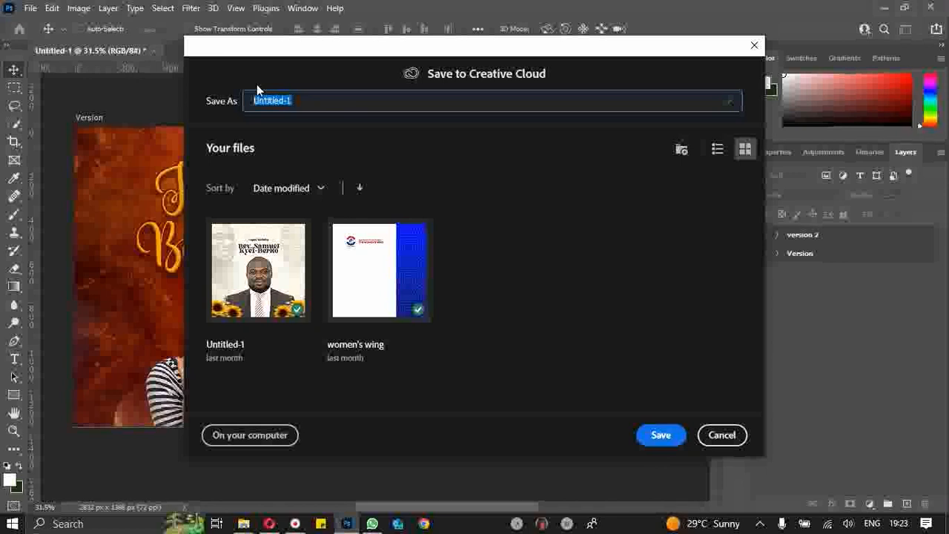
type("artwork")
left_click(268, 435)
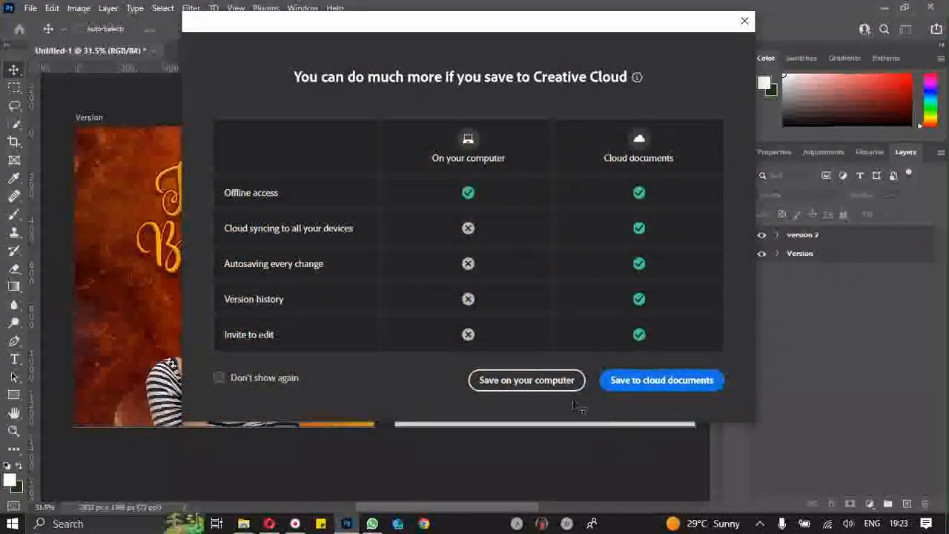
left_click(509, 380)
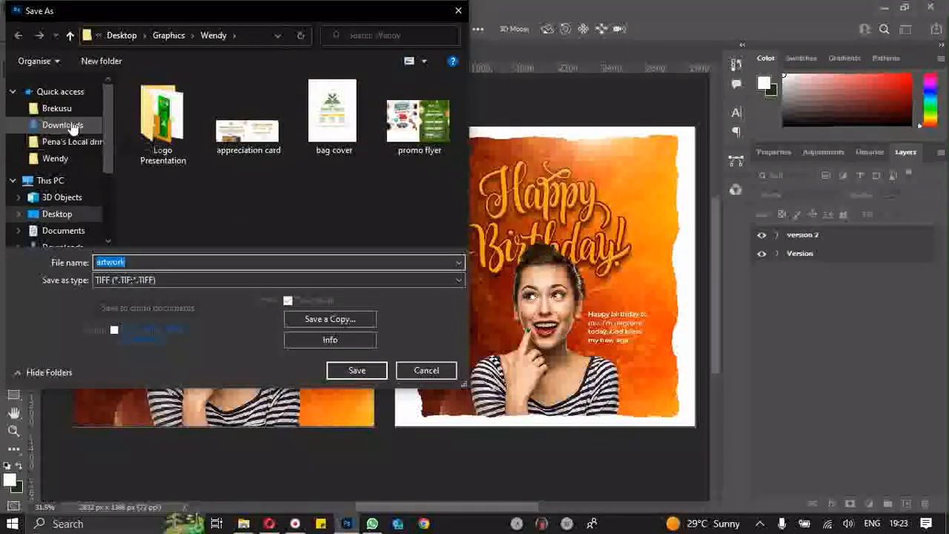
left_click(69, 214)
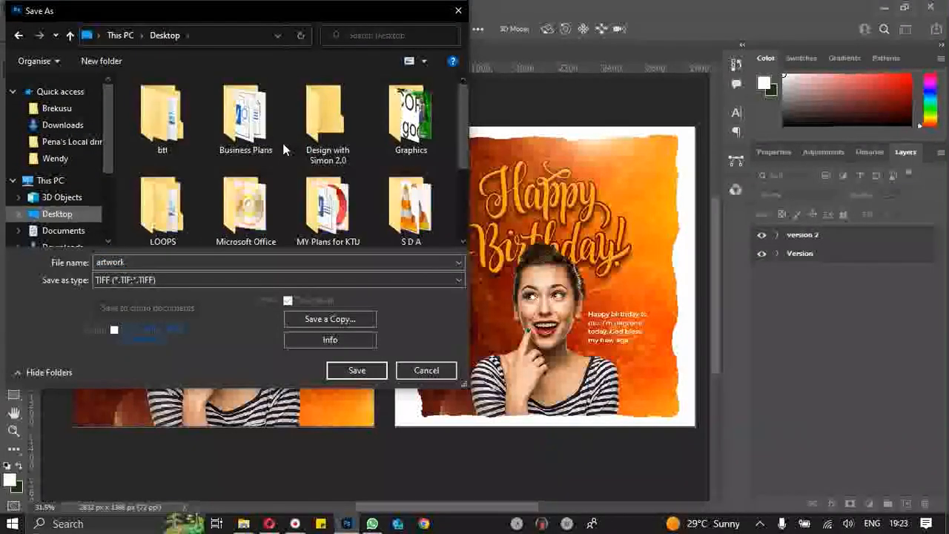
double_click(343, 121)
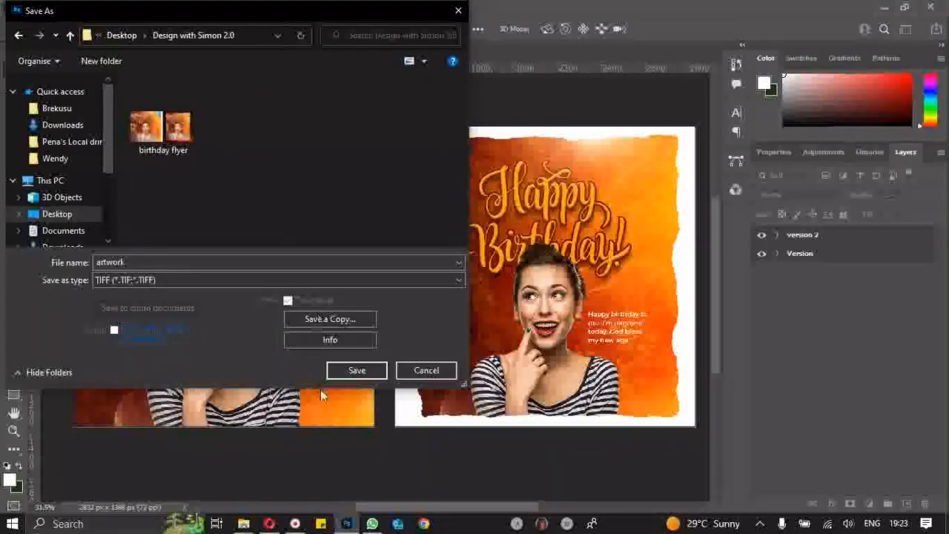
left_click(348, 371)
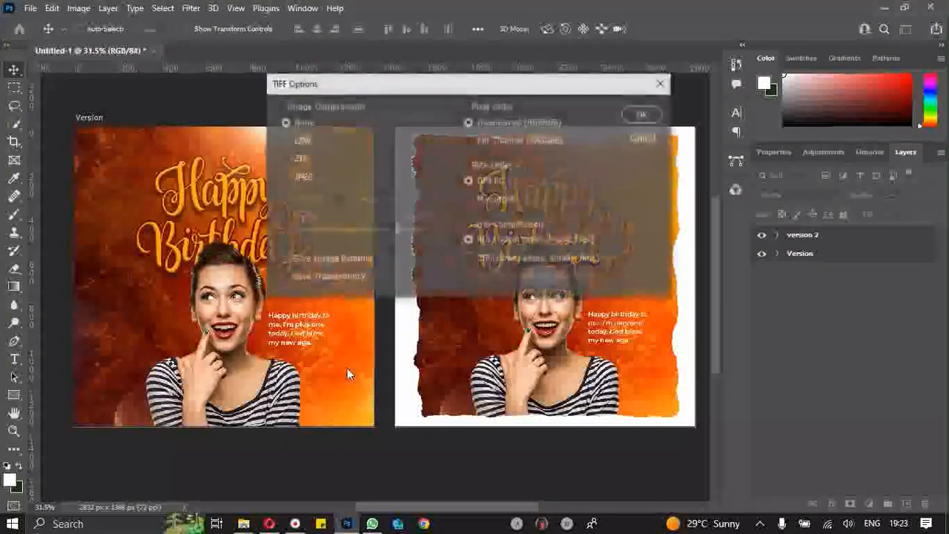
left_click(642, 114)
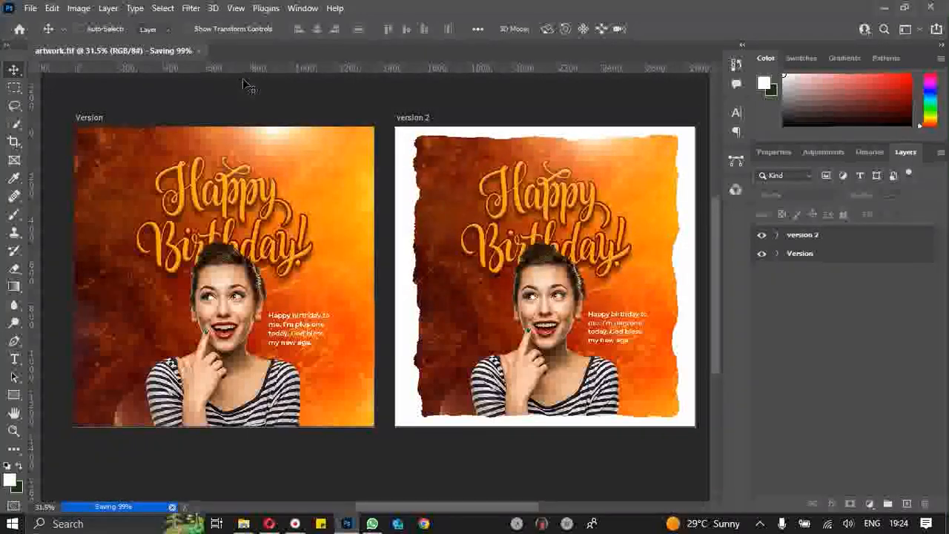
- Quick-export both artboards as PNG files into the Design with Simon 2.0 folder
left_click(28, 9)
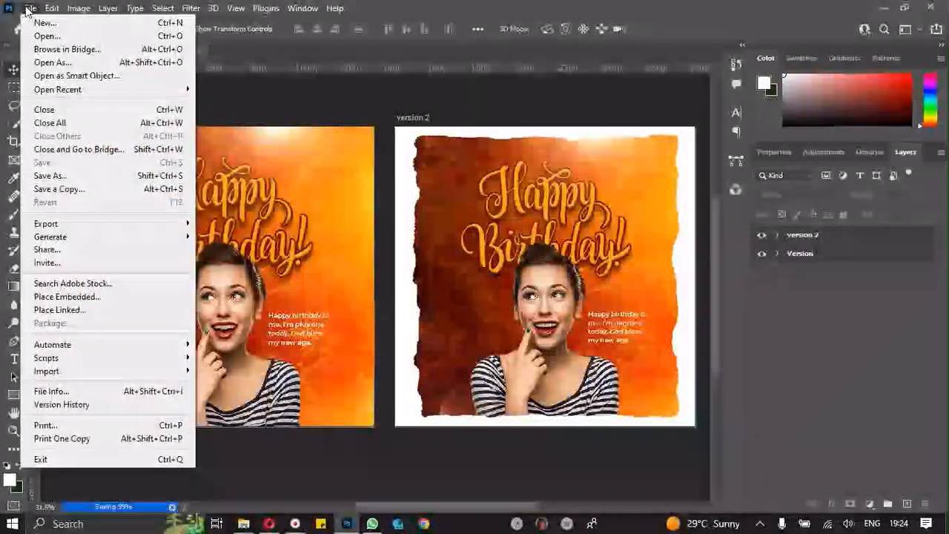
mouse_move(163, 223)
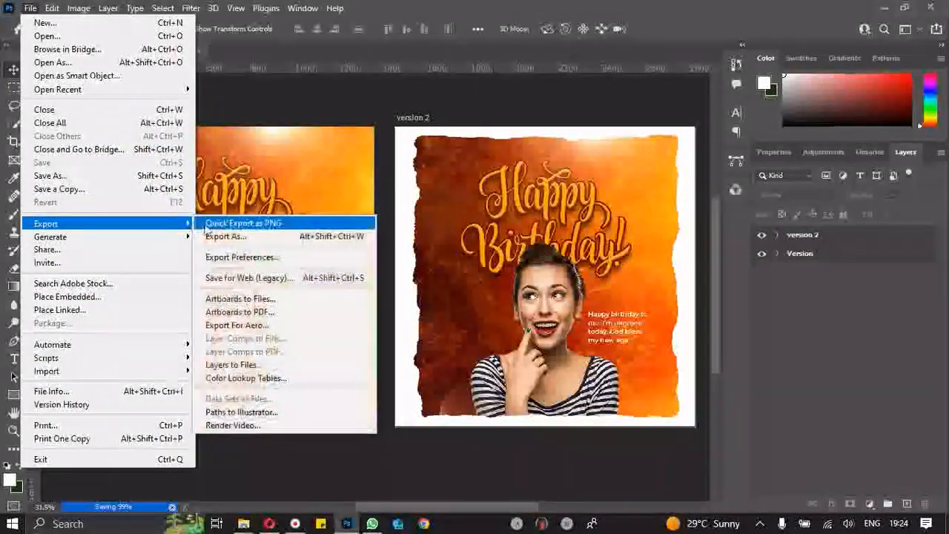
left_click(268, 224)
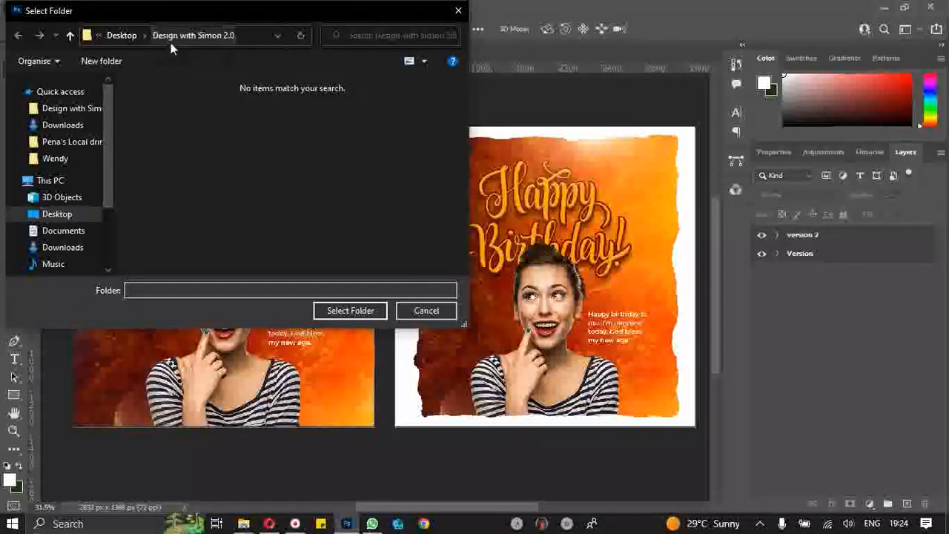
left_click(324, 312)
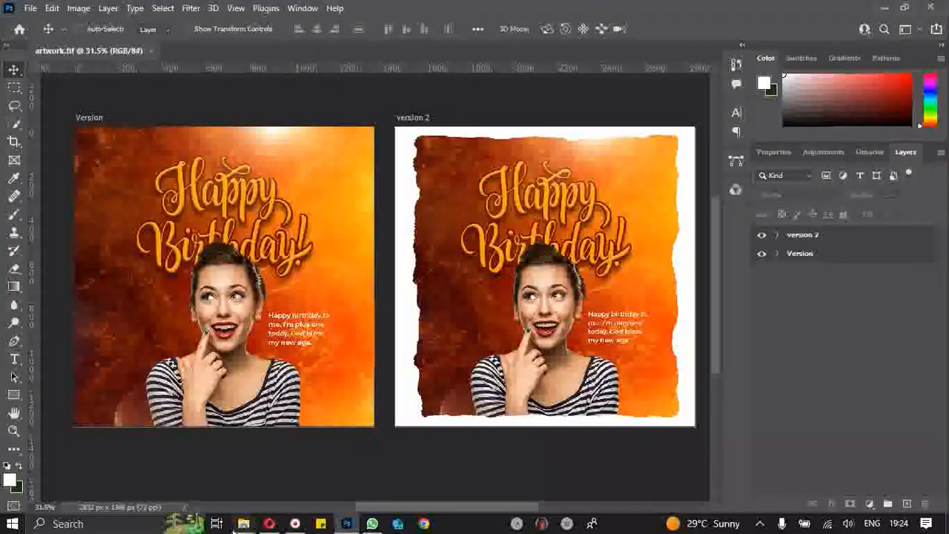
- Switch to File Explorer, open the exported Version image and compare it with the version 2 image in the photo viewer
mouse_move(243, 524)
left_click(369, 475)
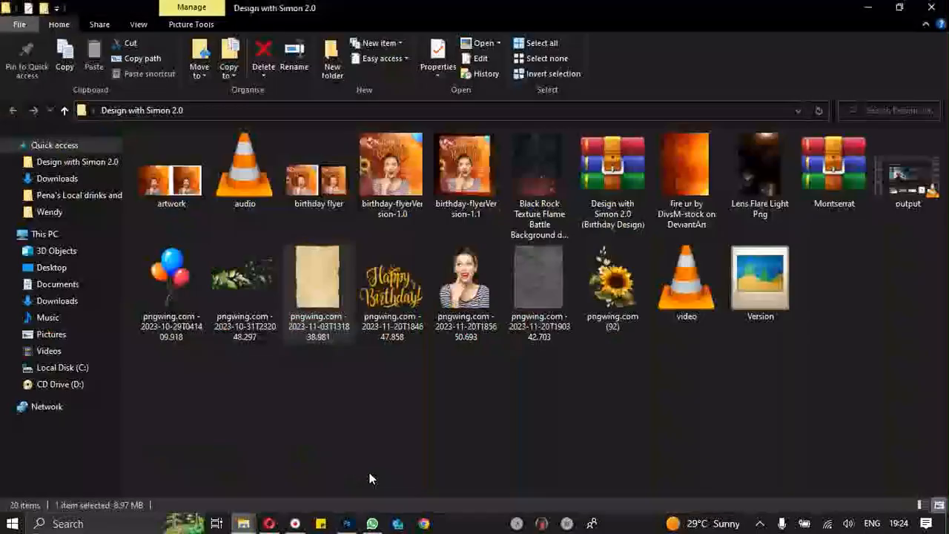
left_click(465, 432)
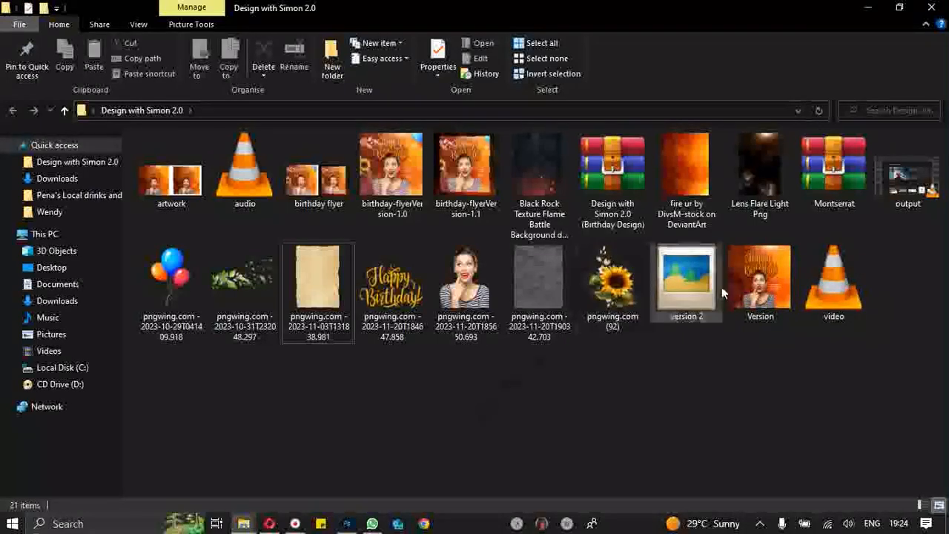
left_click(758, 297)
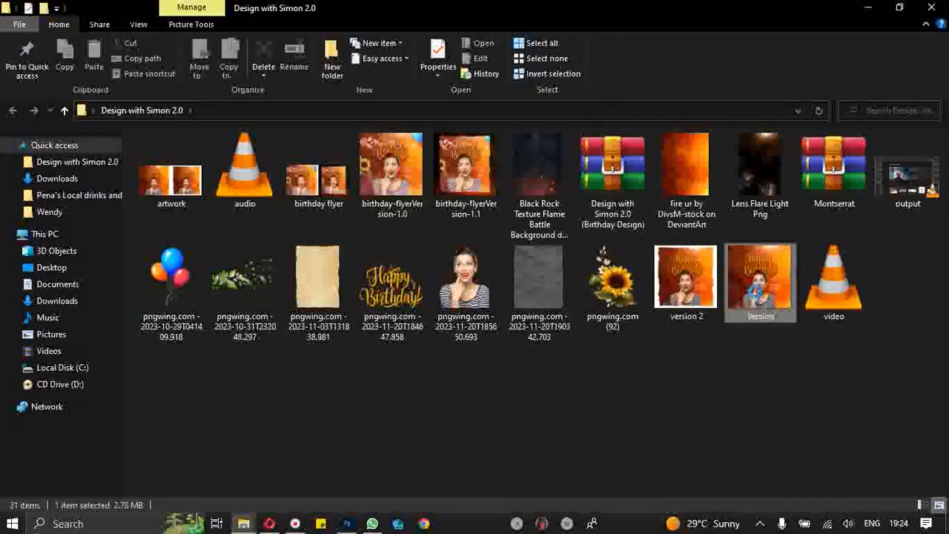
double_click(758, 297)
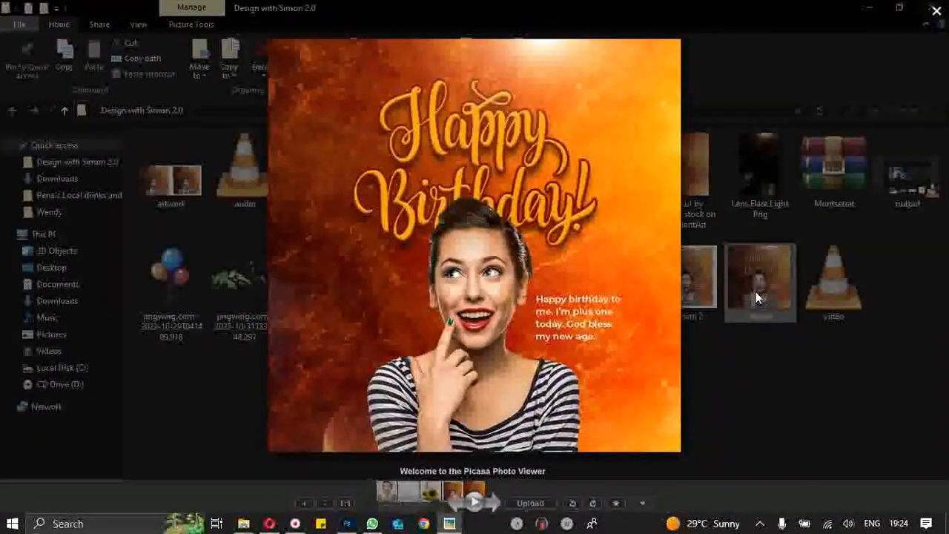
key("Left")
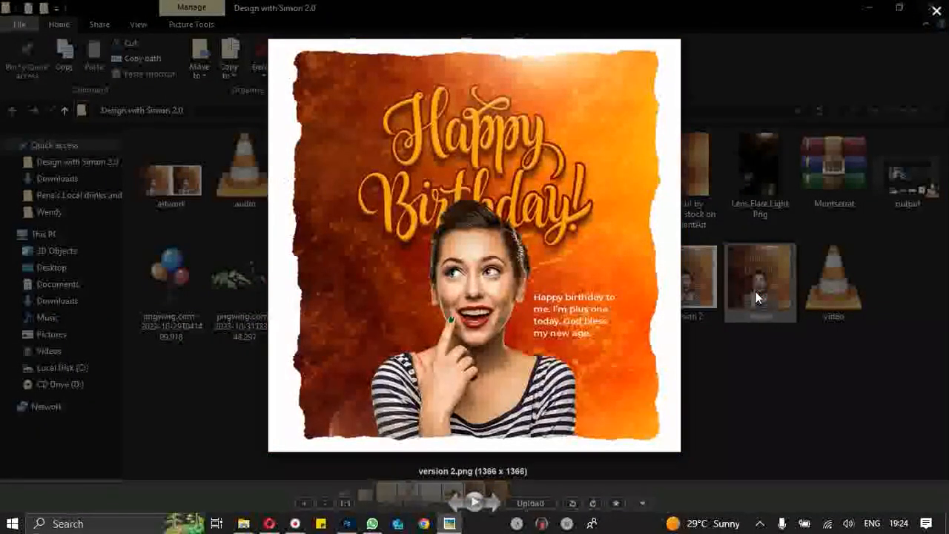
key("Right")
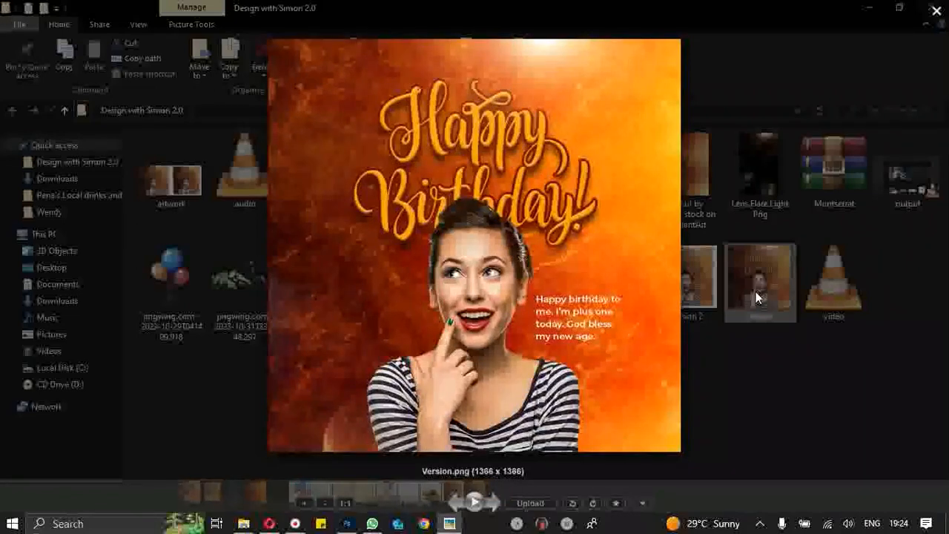
key("Left")
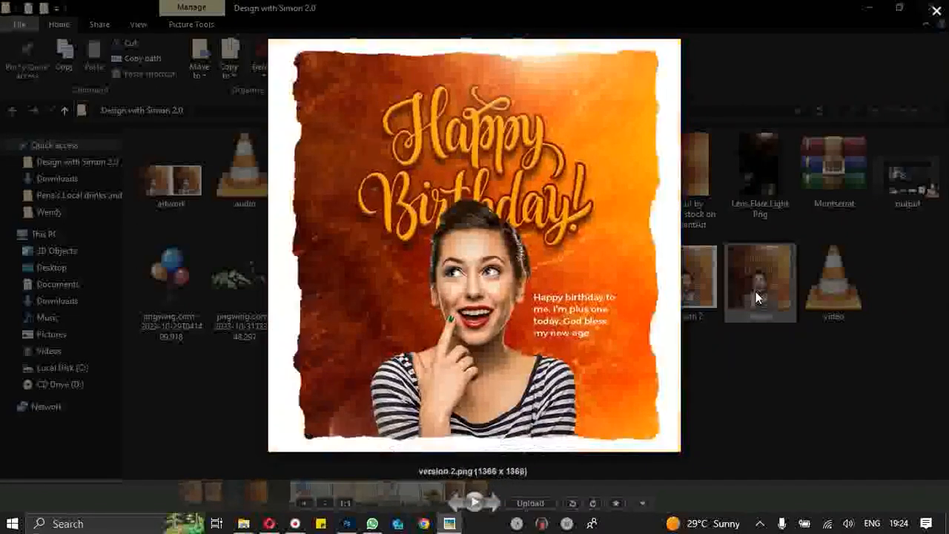
key("Right")
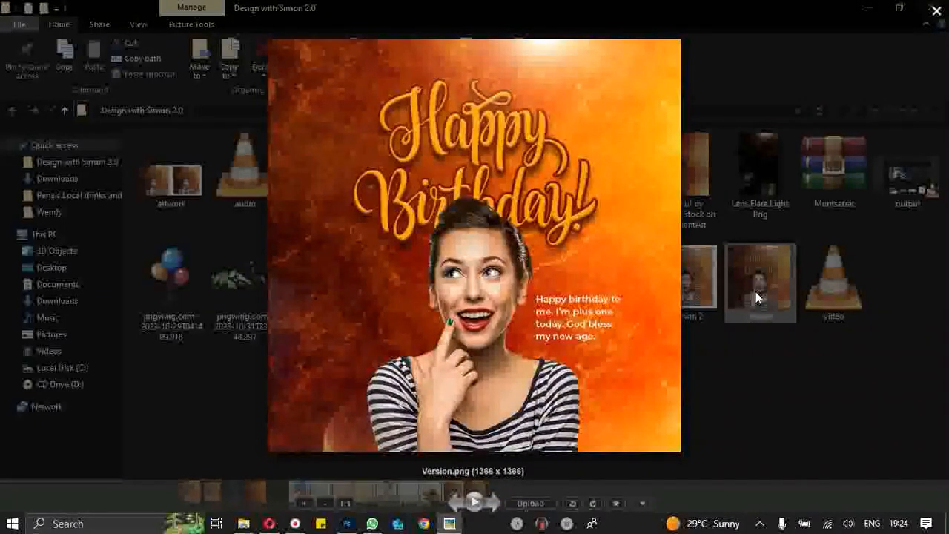
left_click(936, 10)
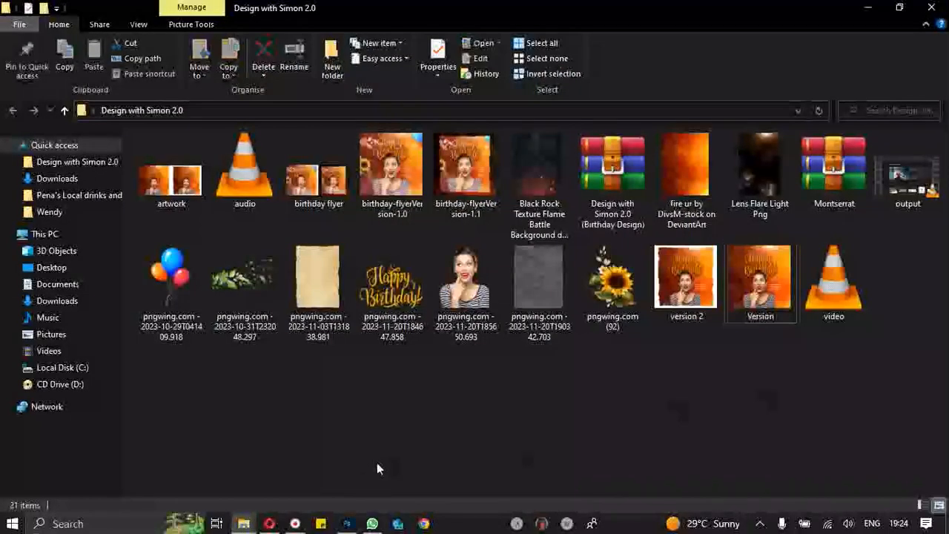
left_click(295, 523)
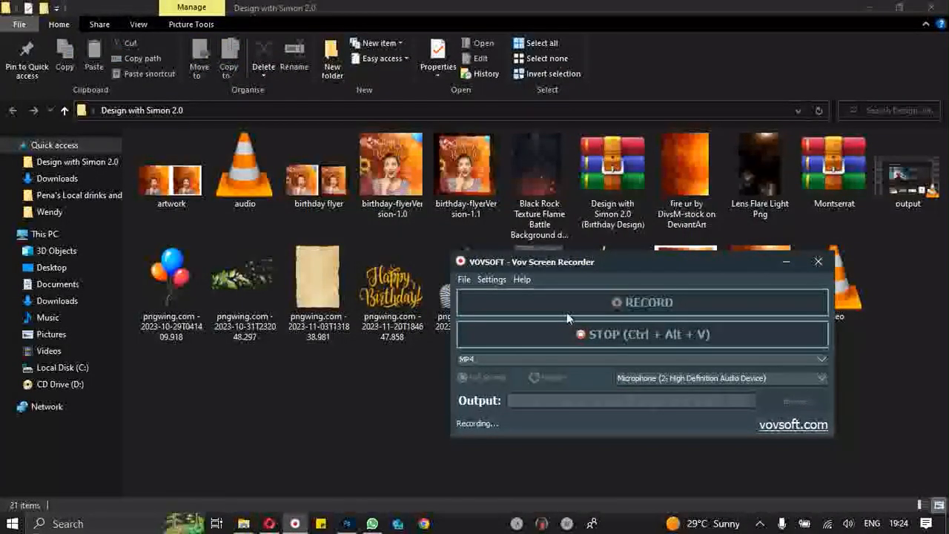